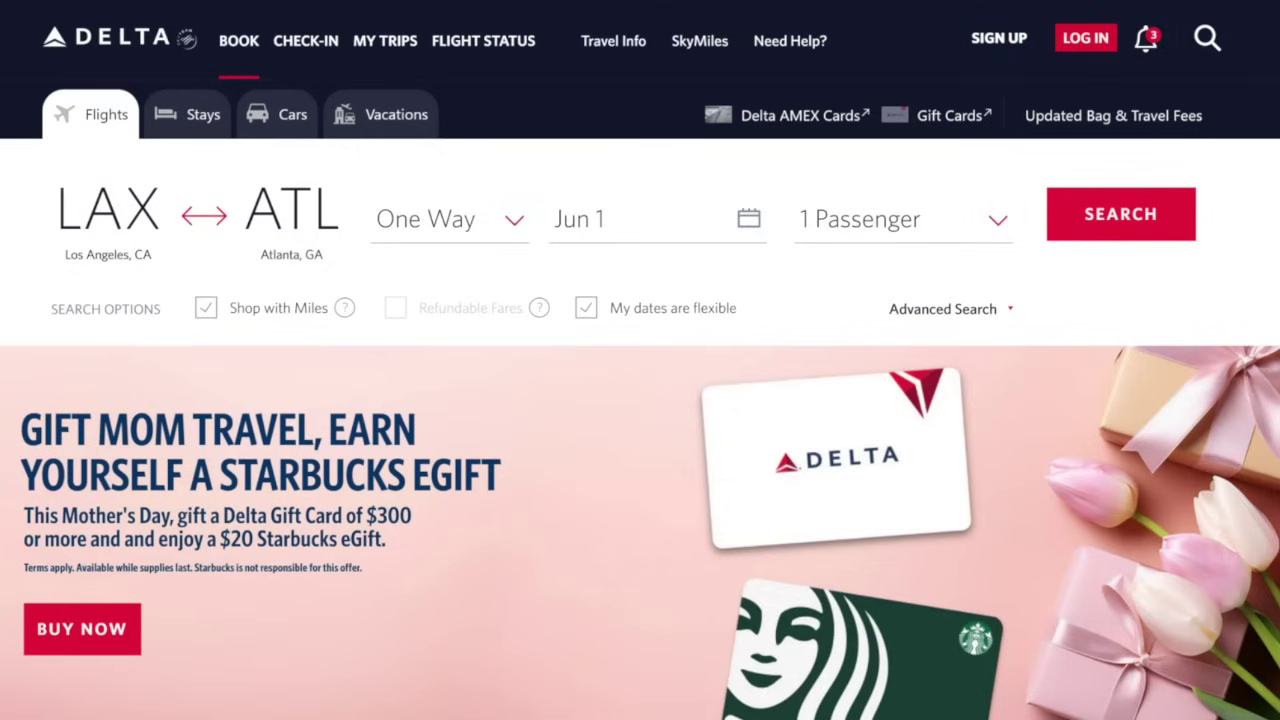
# Set the Delta.com route from Denver (DEN) to Salt Lake City (SLC)
pyautogui.click(121, 214)
pyautogui.write('denver')
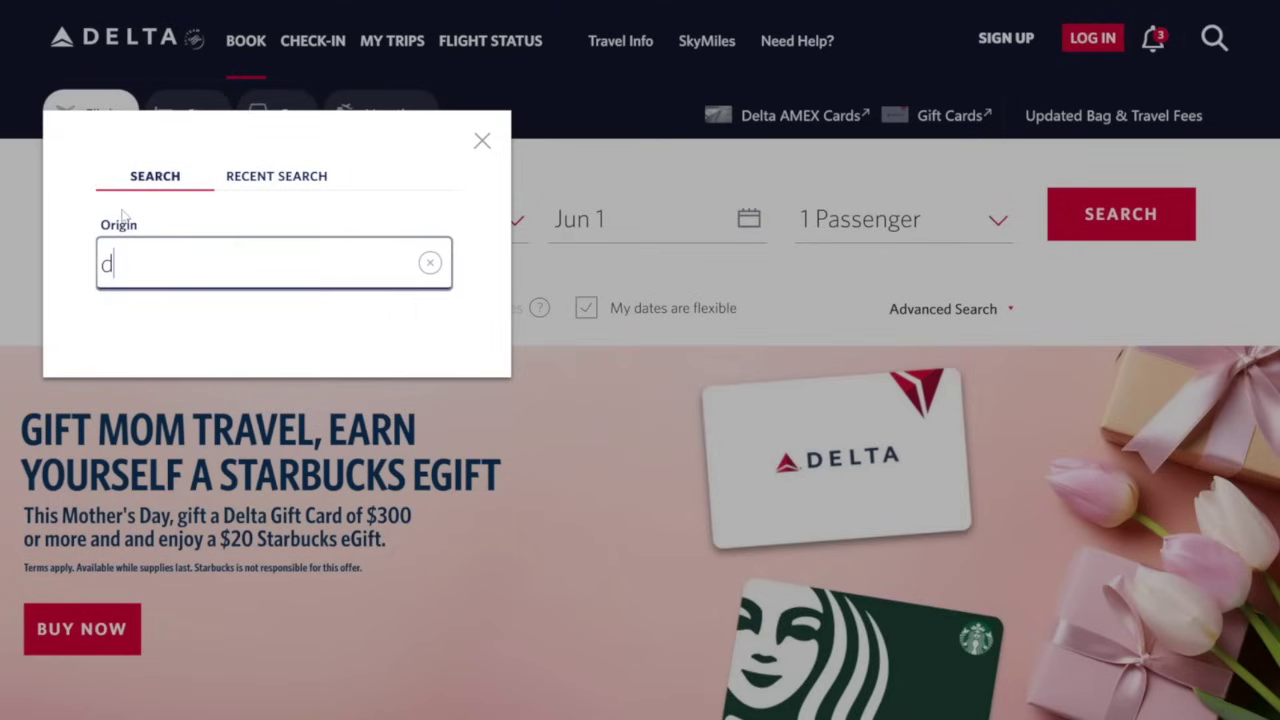
pyautogui.click(252, 328)
pyautogui.click(260, 228)
pyautogui.write('slc')
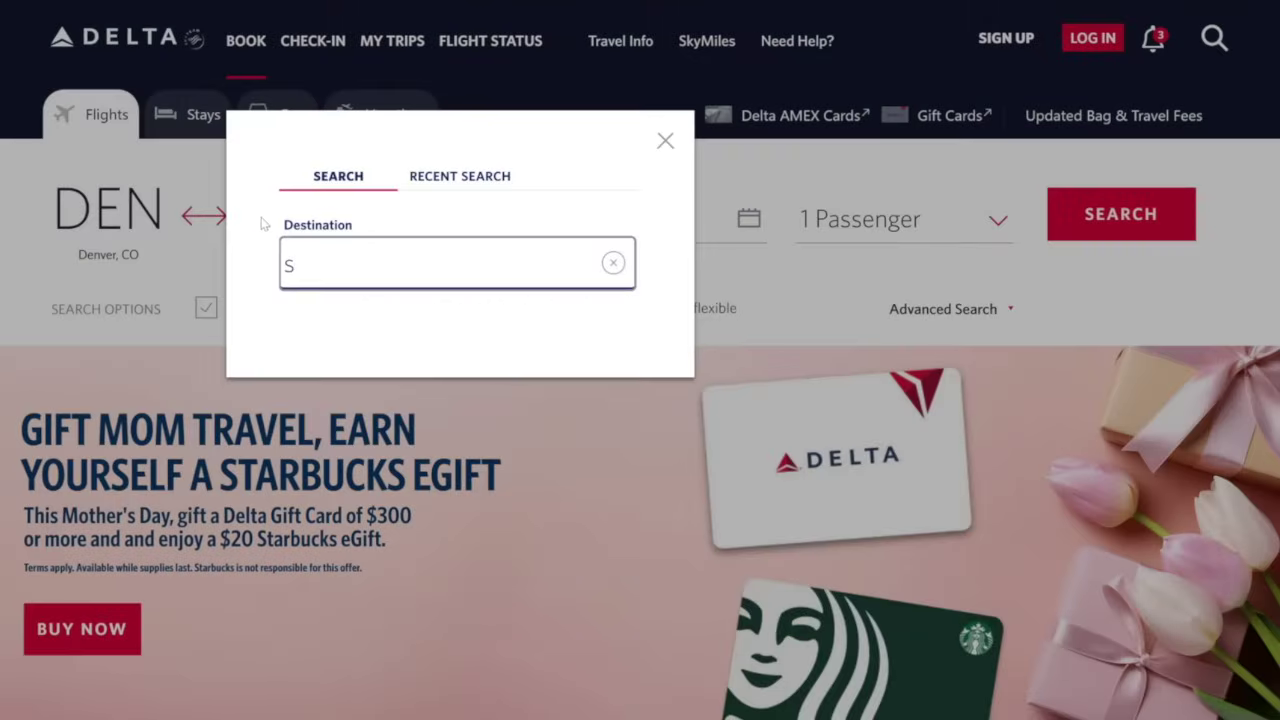
pyautogui.click(490, 338)
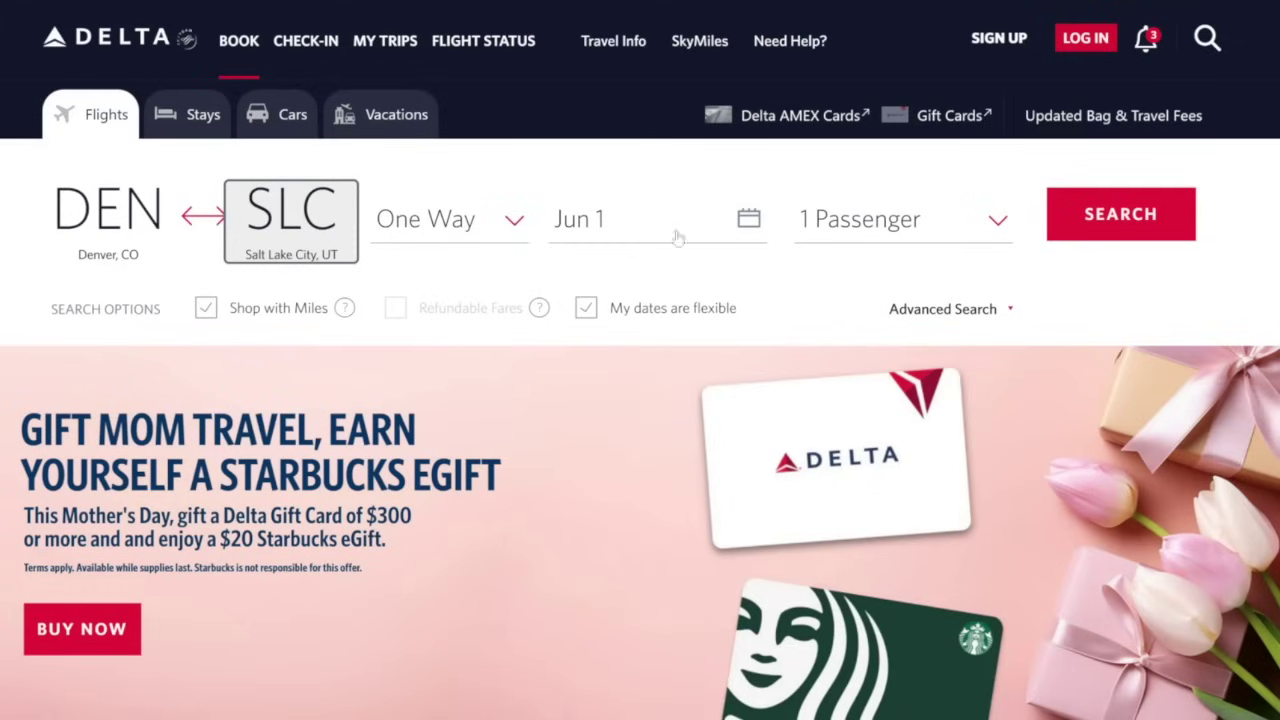
# Run the miles search and view the June Price Calendar, with Jun 1 at 8,500
pyautogui.click(926, 311)
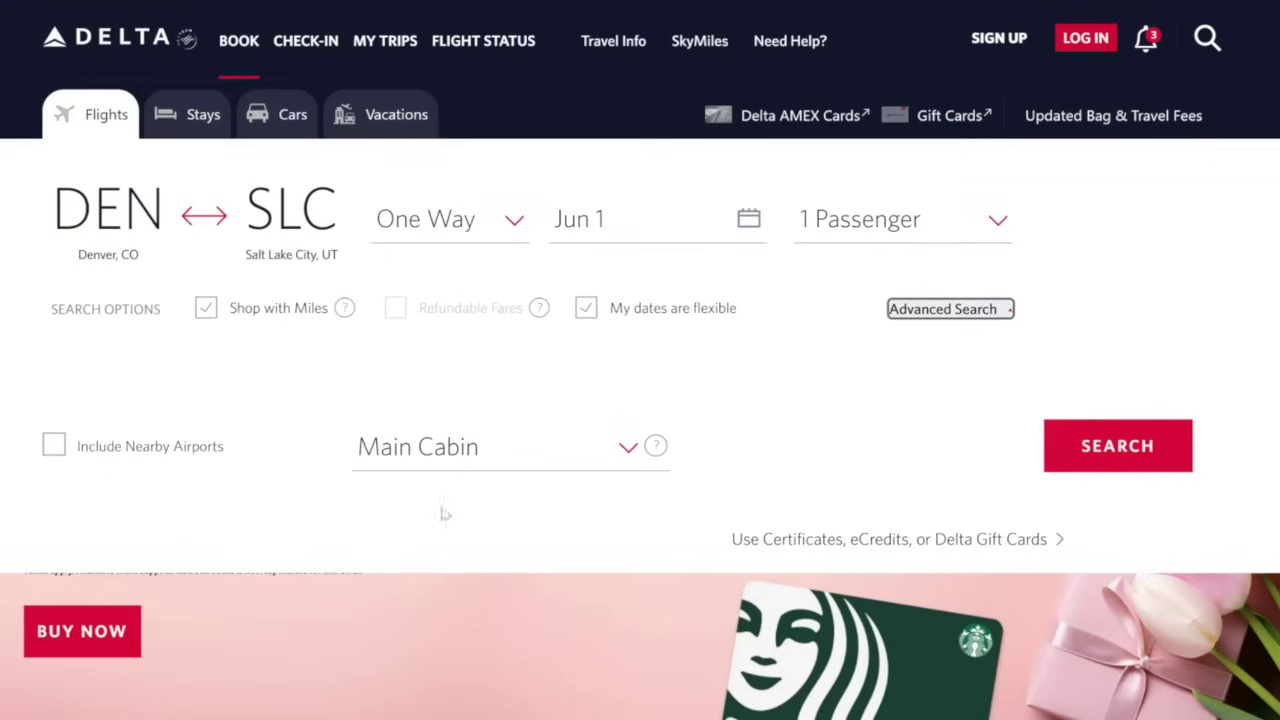
pyautogui.click(1108, 446)
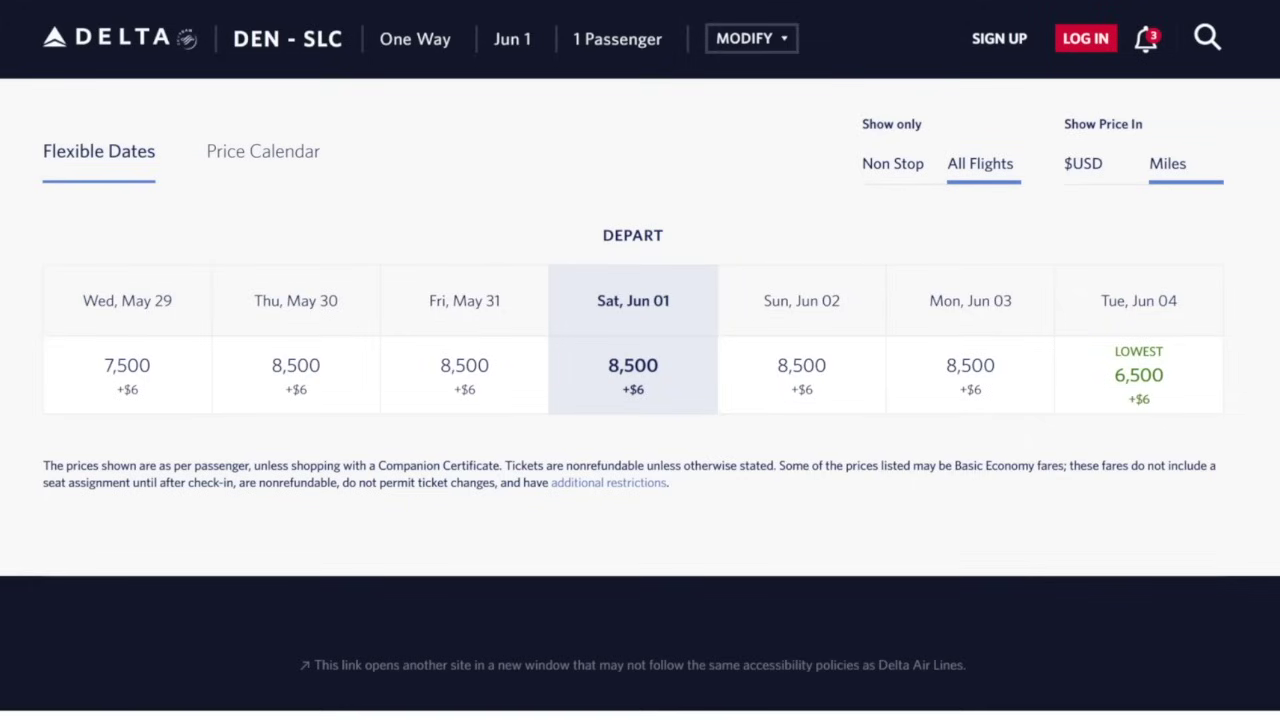
pyautogui.click(252, 155)
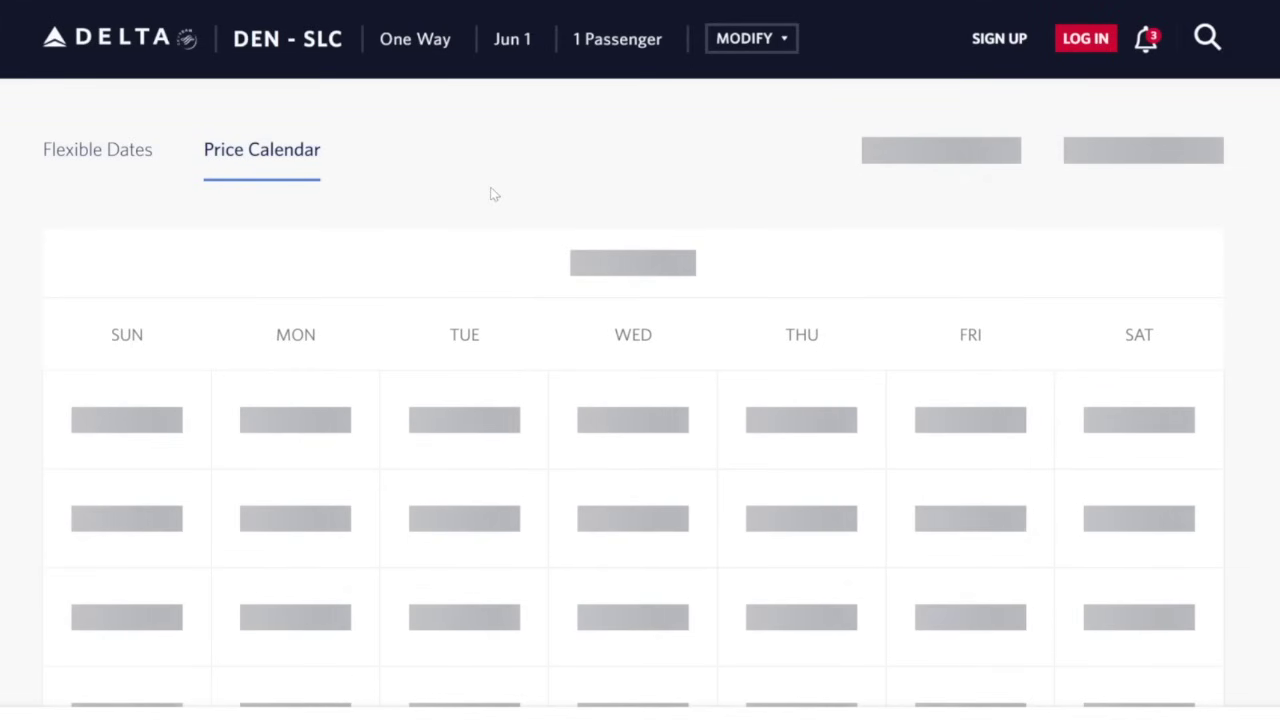
pyautogui.scroll(-2, 580, 380)
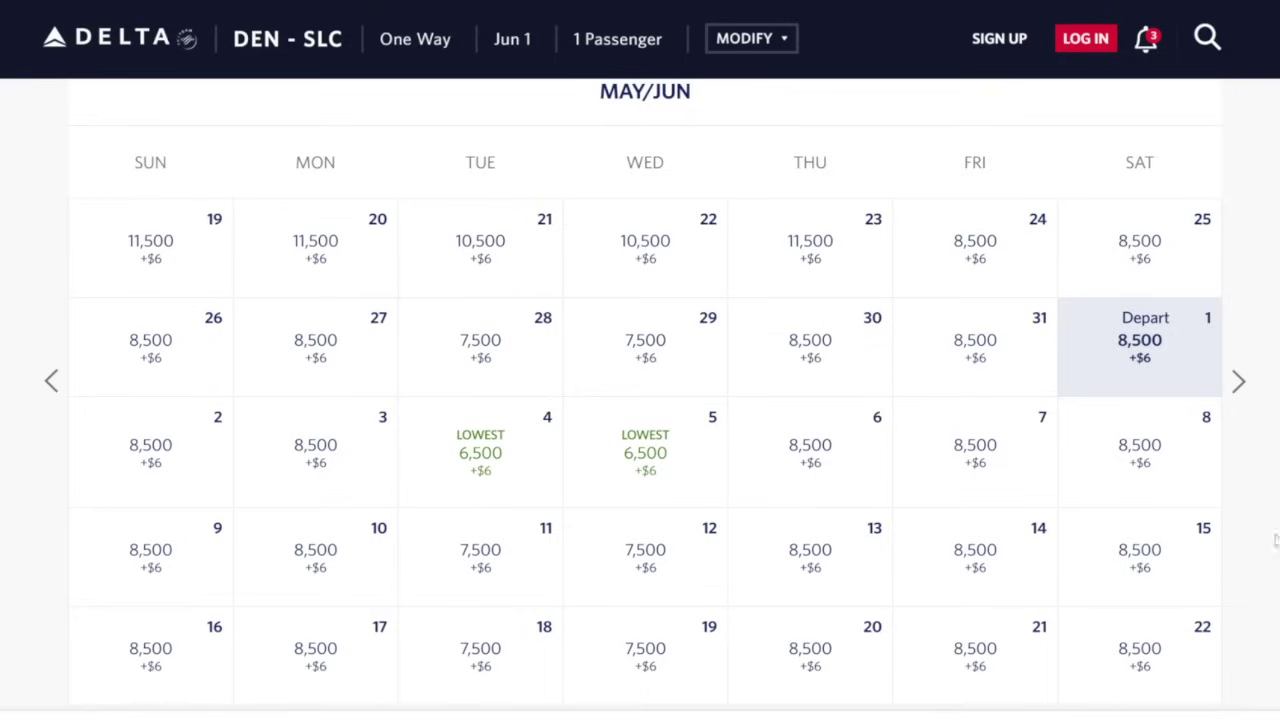
pyautogui.scroll(-2, 1274, 538)
pyautogui.scroll(2, 1271, 530)
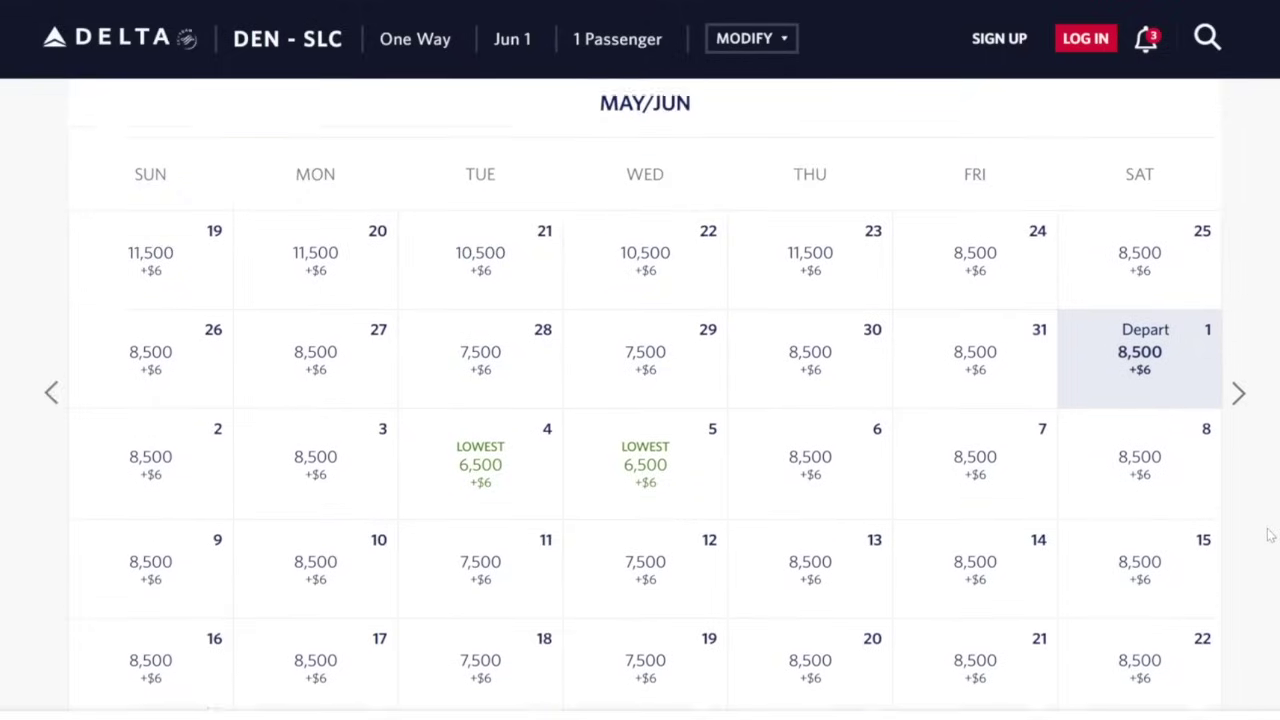
pyautogui.scroll(1, 1270, 535)
pyautogui.scroll(-1, 1270, 535)
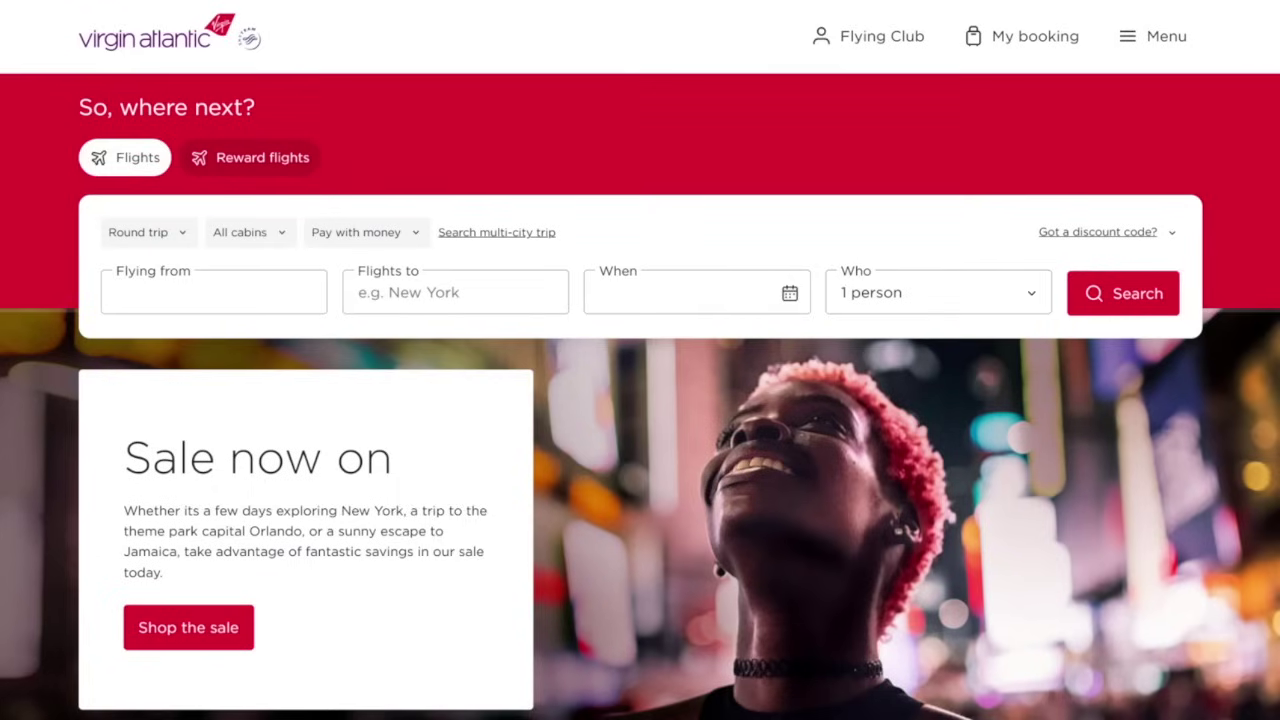
# Search one-way Reward flights from Denver (DEN) to Salt Lake City (SLC) on June 1, 2024
pyautogui.click(266, 161)
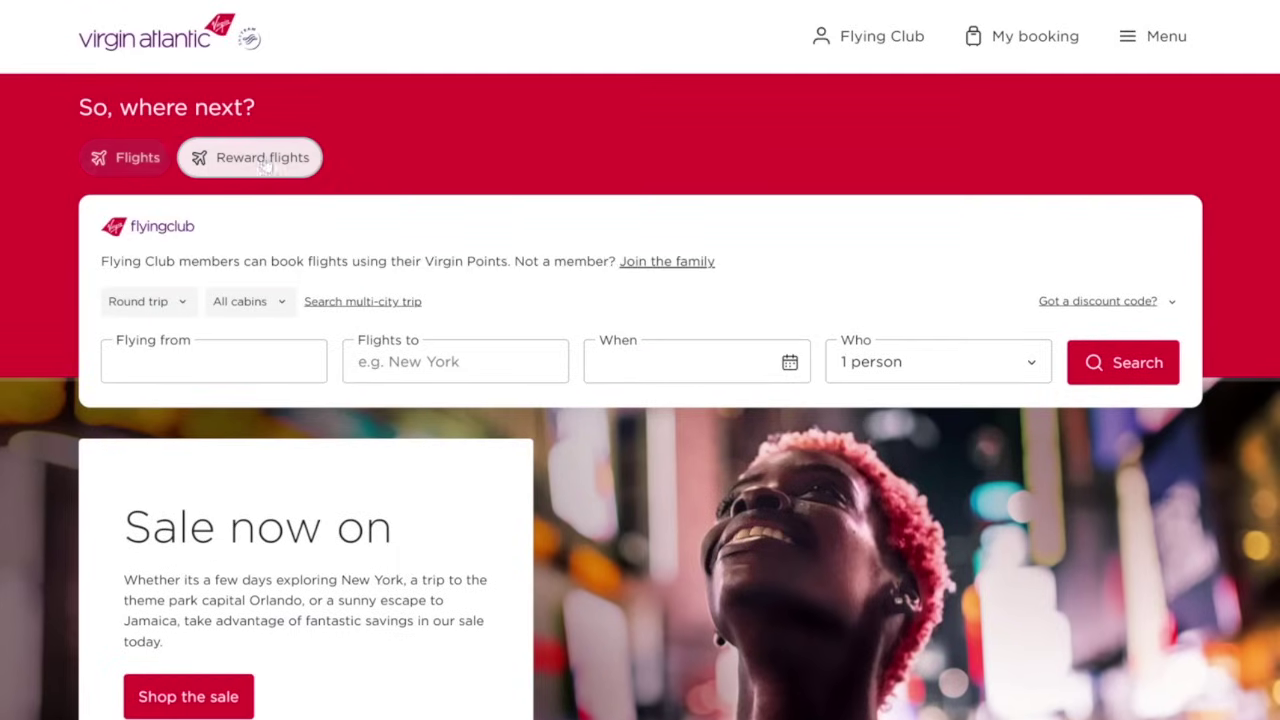
pyautogui.click(146, 306)
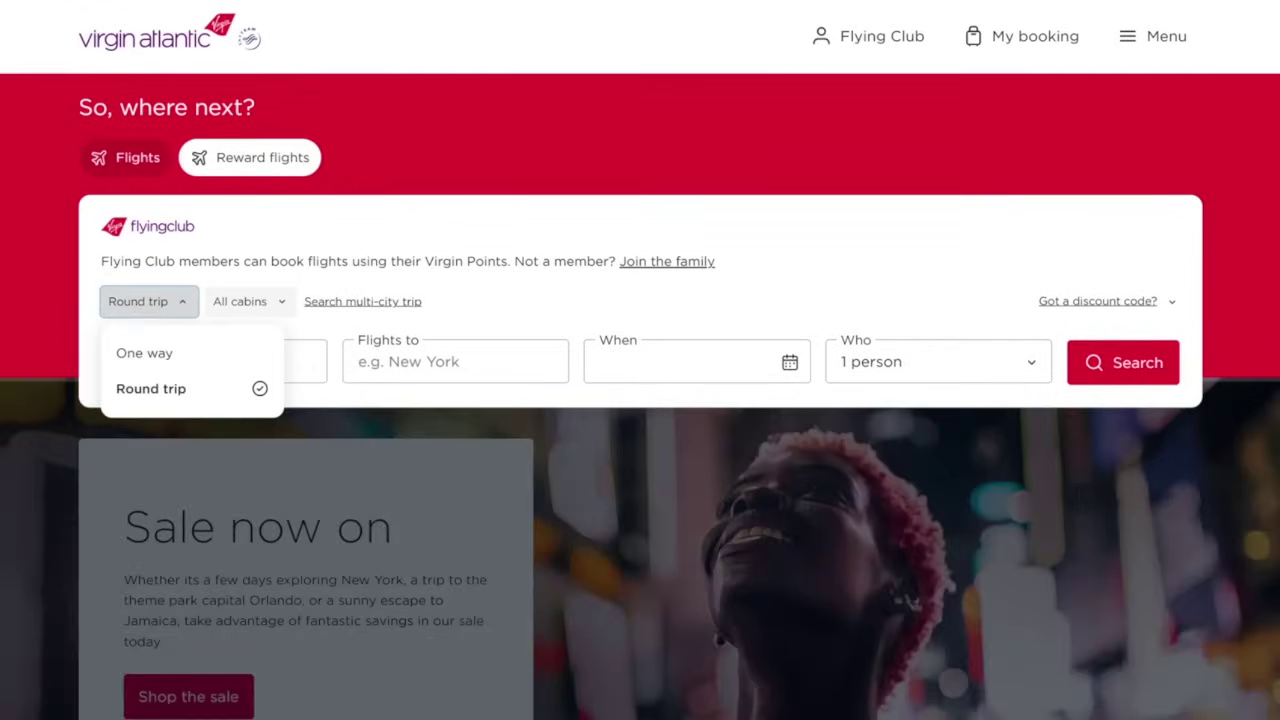
pyautogui.click(157, 362)
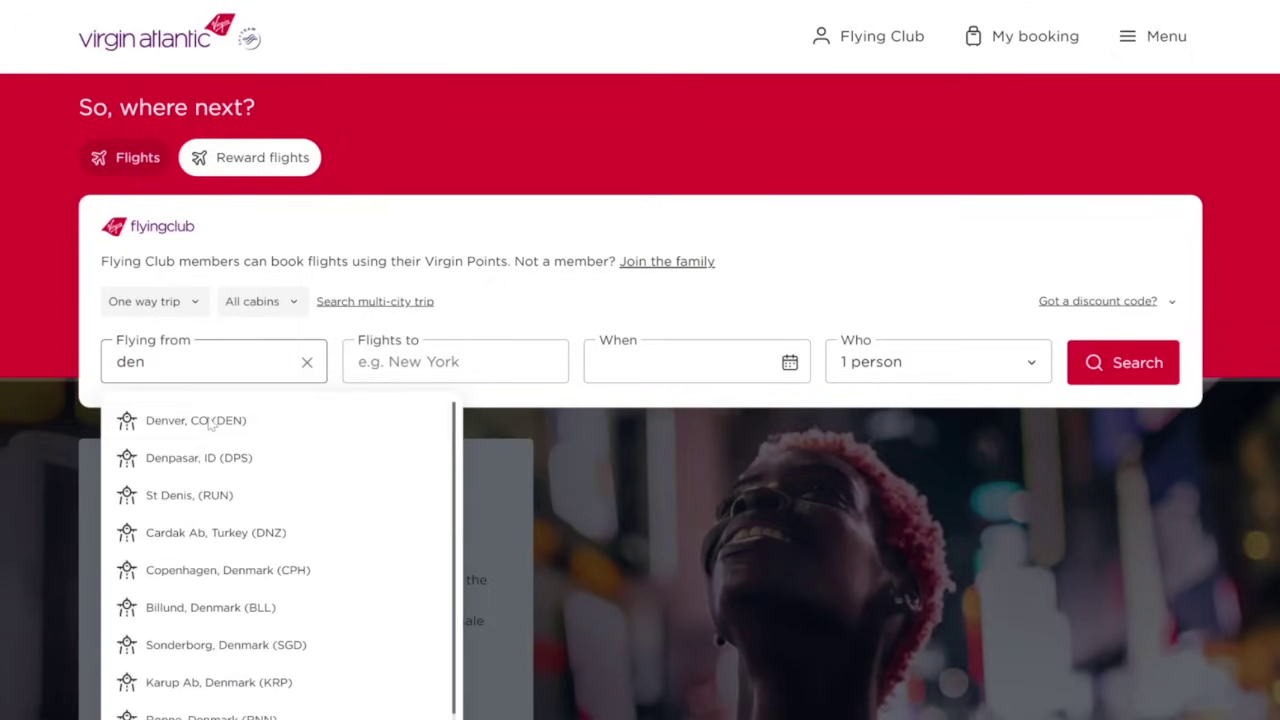
pyautogui.click(214, 420)
pyautogui.write('slc')
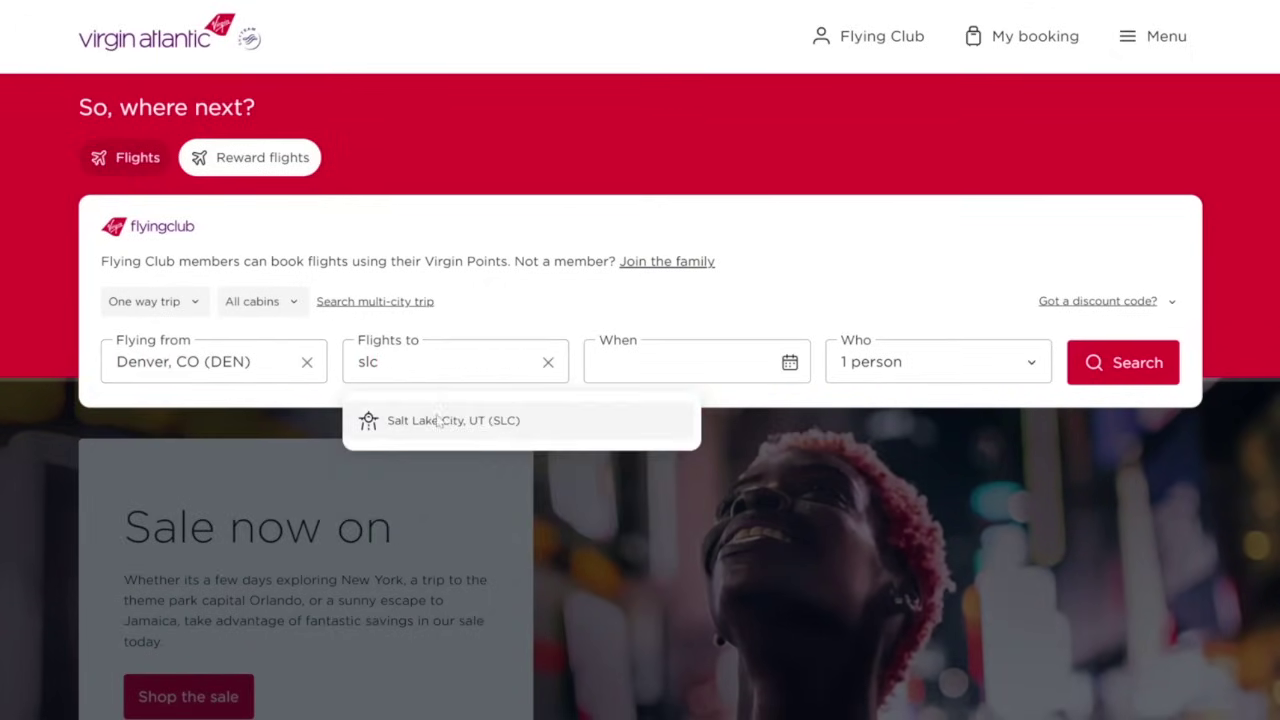
pyautogui.click(437, 421)
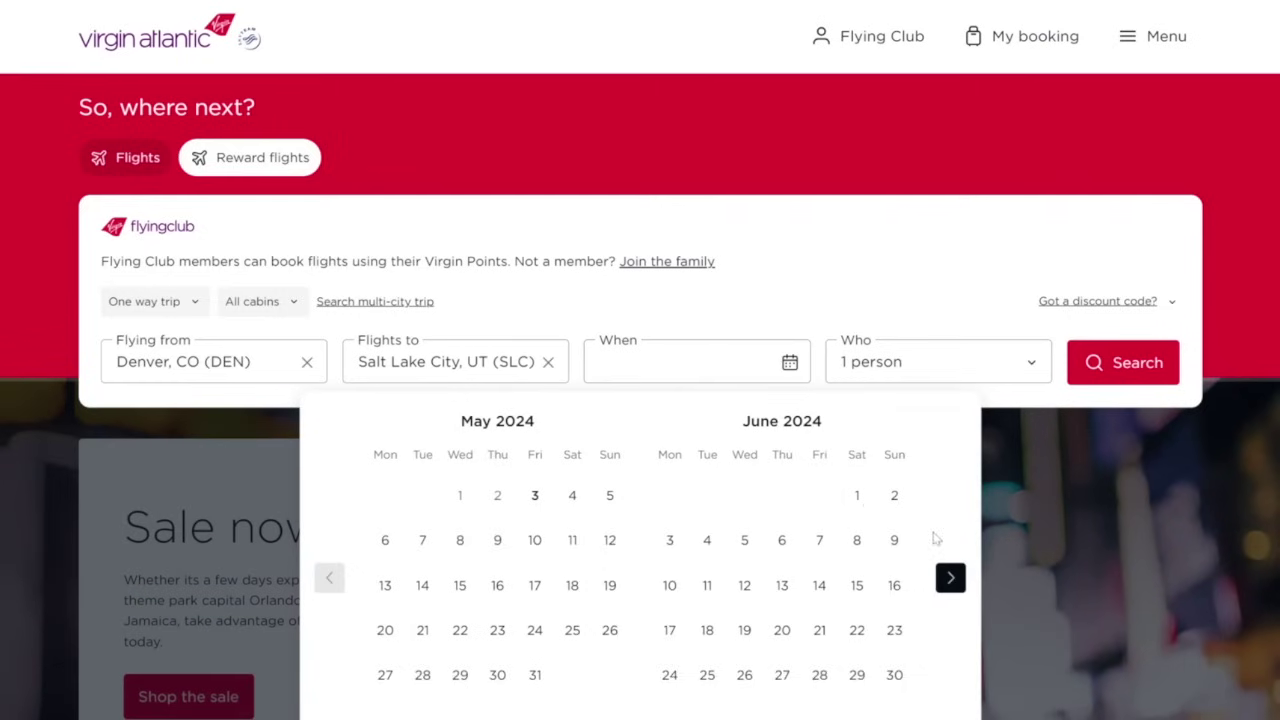
pyautogui.click(857, 497)
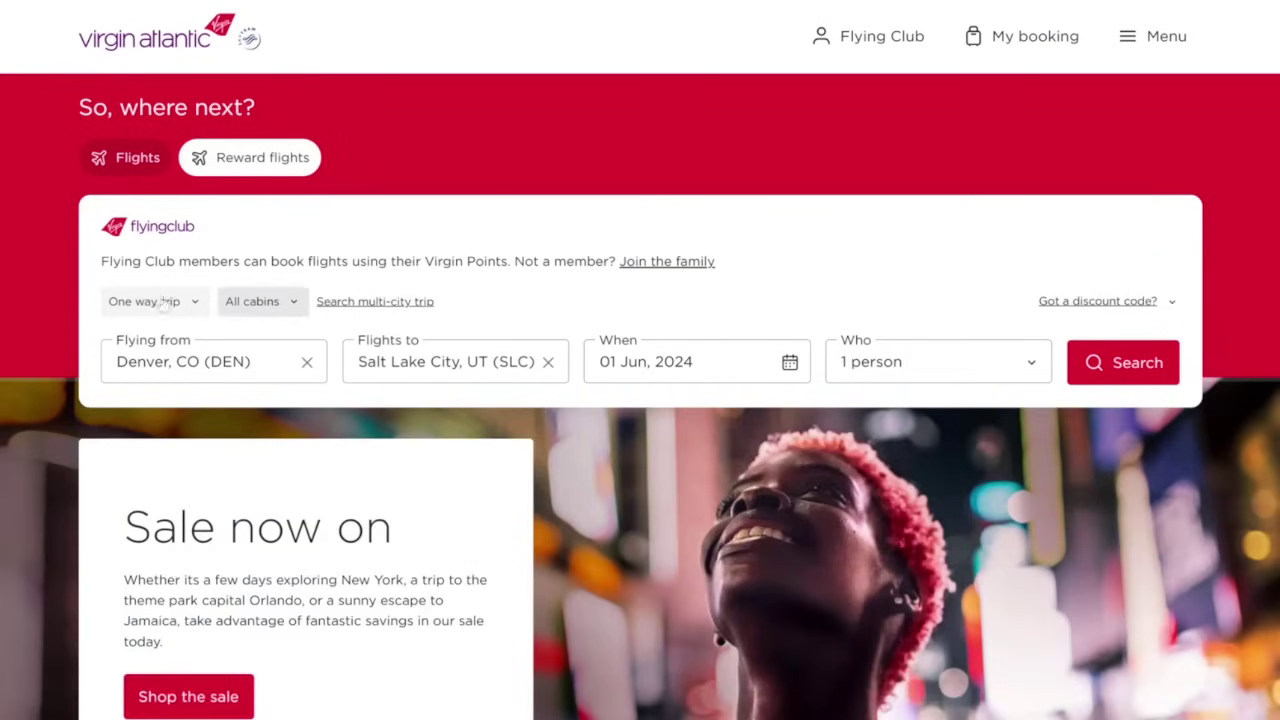
pyautogui.click(1128, 366)
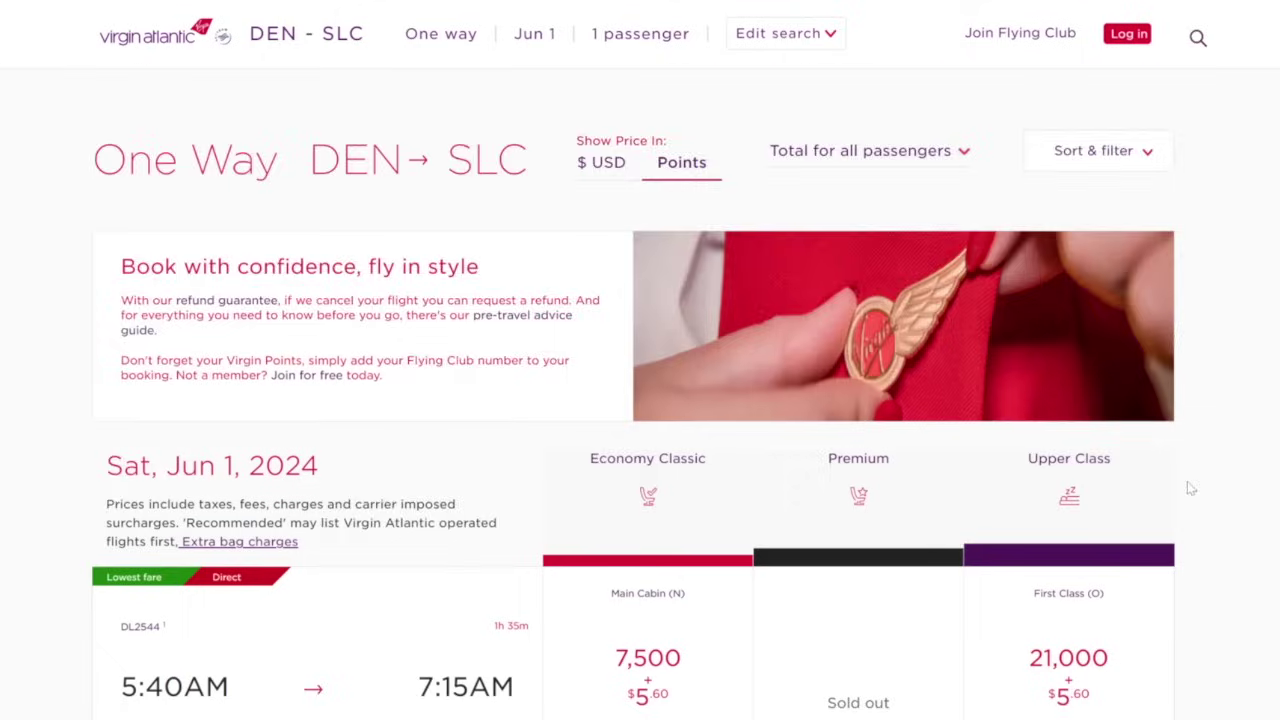
# Highlight the 'by Delta Air Lines' operator note on the 7,500-point DL2544 flight
pyautogui.scroll(-3, 1190, 487)
pyautogui.moveTo(241, 540); pyautogui.dragTo(340, 540)
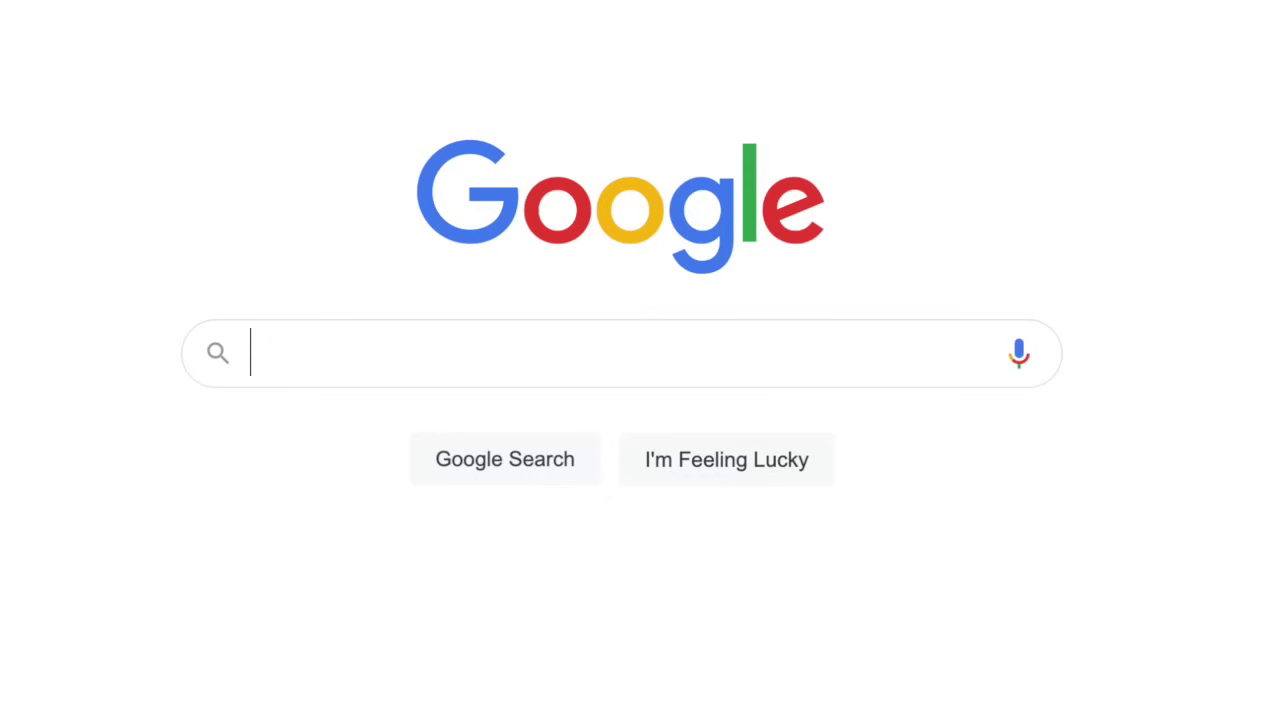
# Search Google for geobreezetravel.com/quiz and go to the quiz page
pyautogui.write('geobreezetravel.com/quiz')
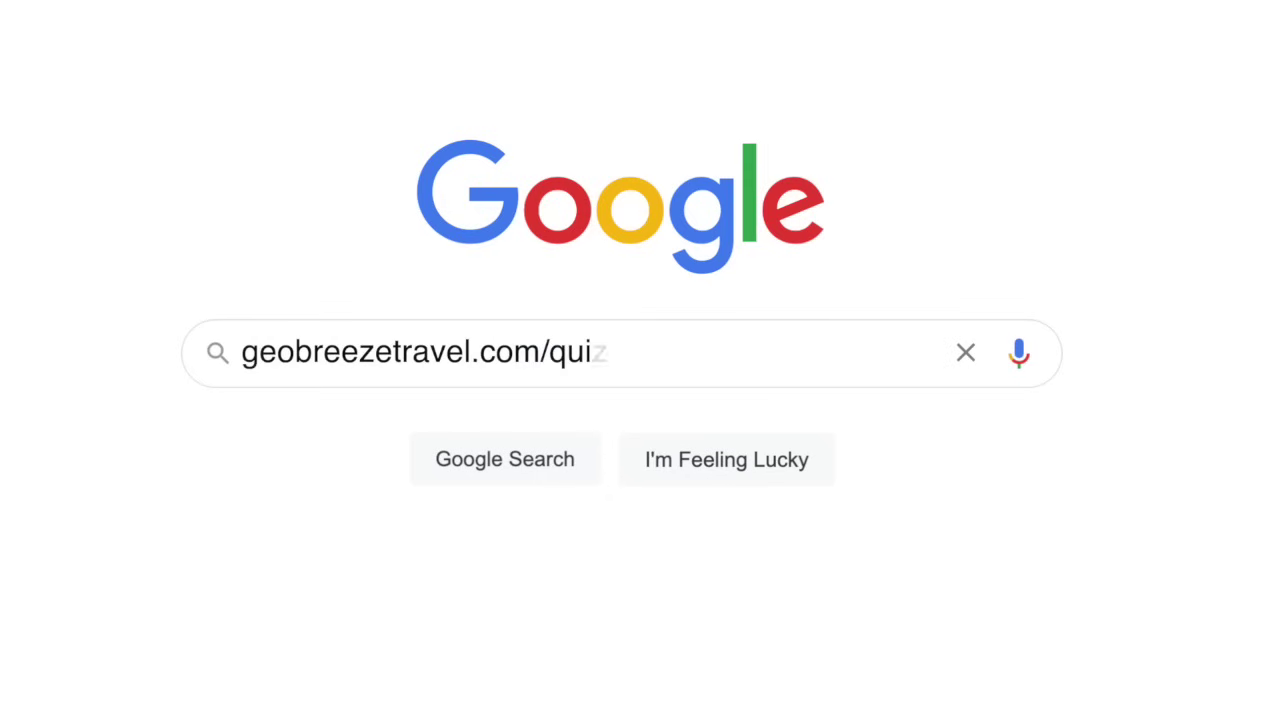
pyautogui.click(510, 462)
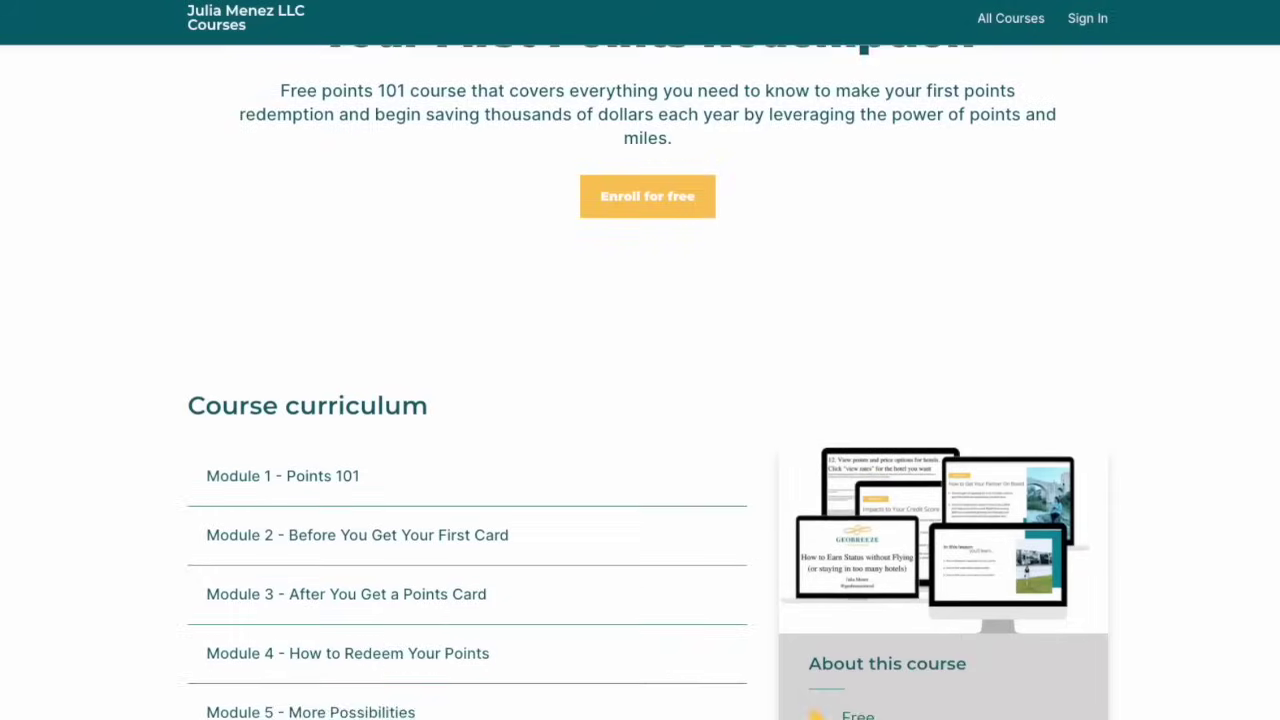
pyautogui.scroll(-3, 649, 382)
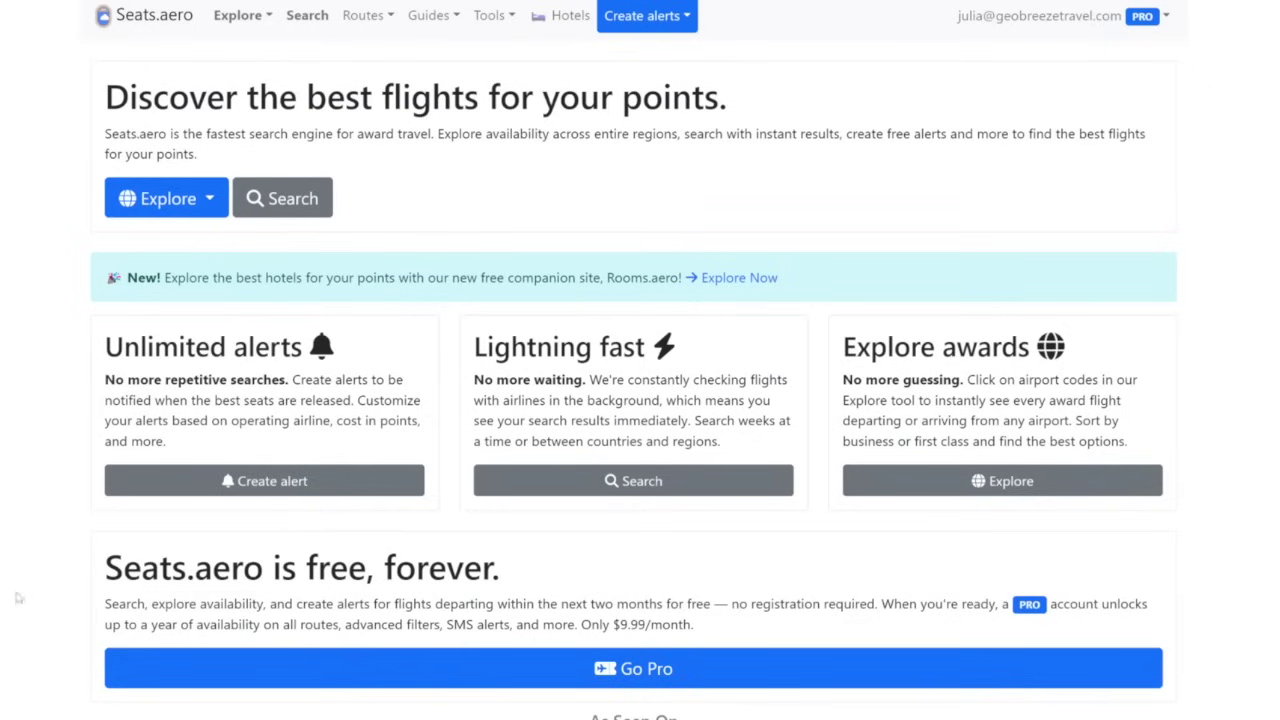
# Use the Delta One Finder to show full-year availability from North America to Europe
pyautogui.click(489, 18)
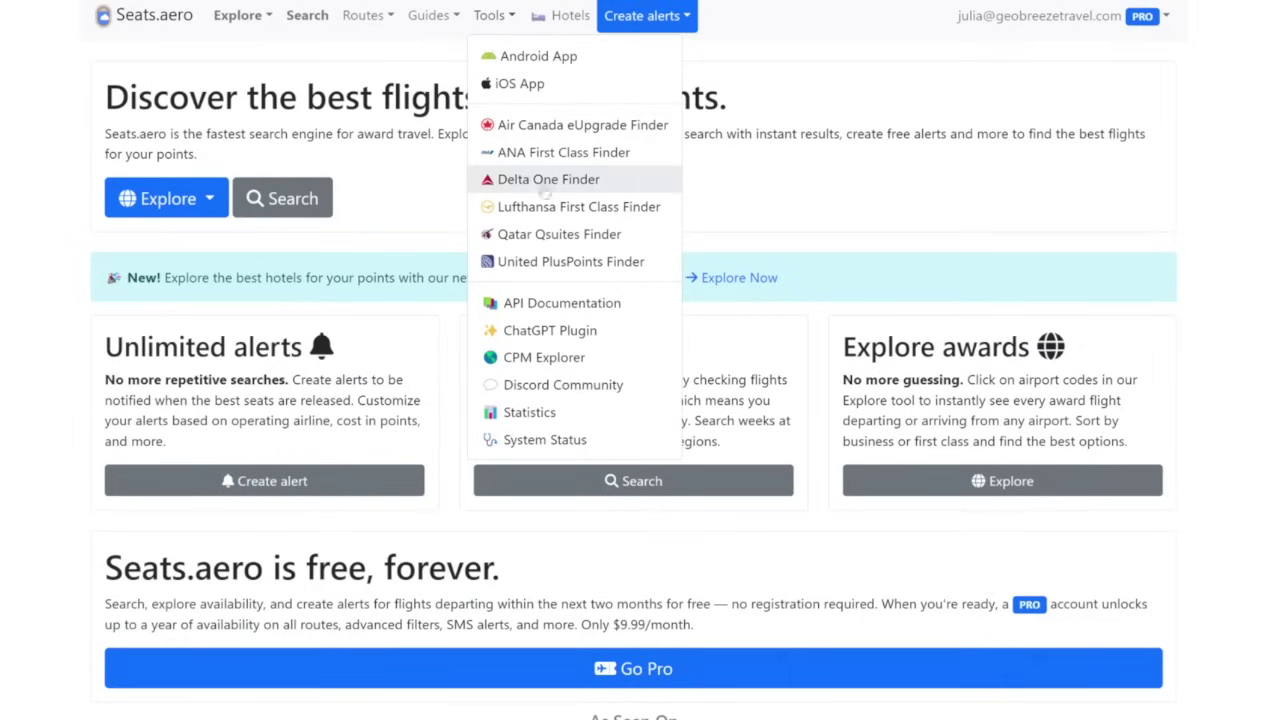
pyautogui.click(558, 190)
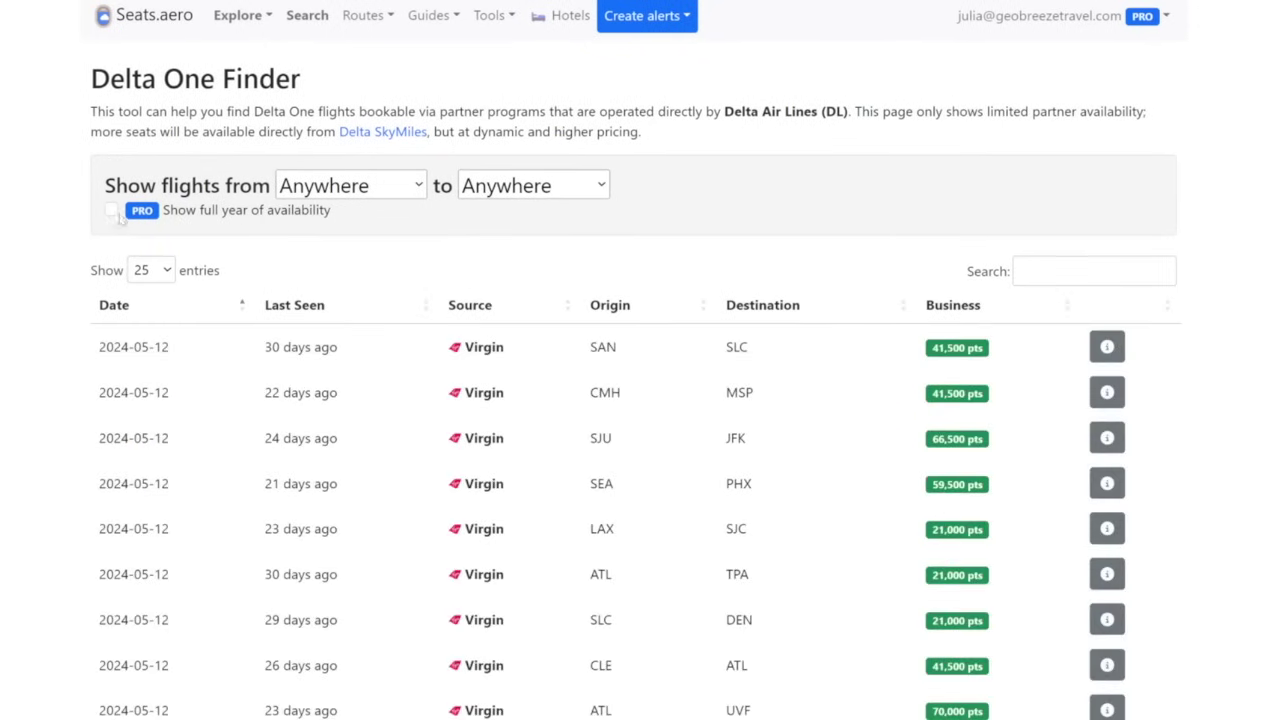
pyautogui.click(111, 211)
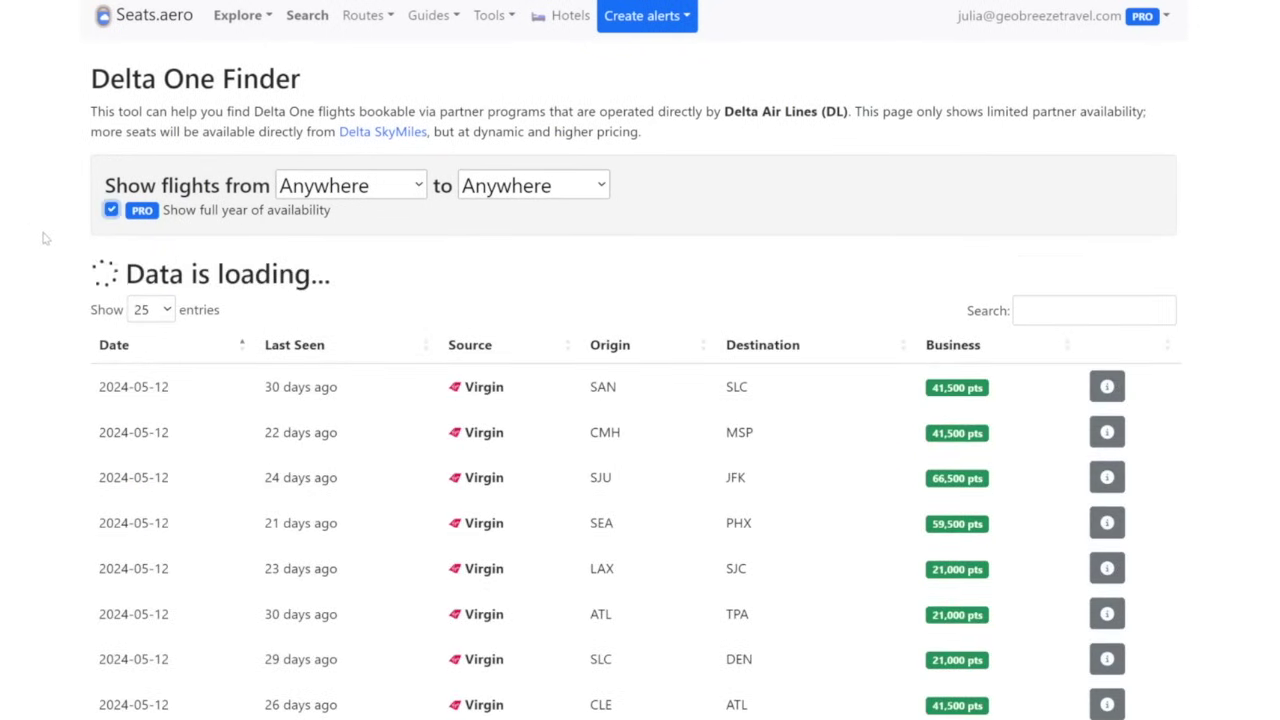
pyautogui.click(383, 196)
pyautogui.click(380, 228)
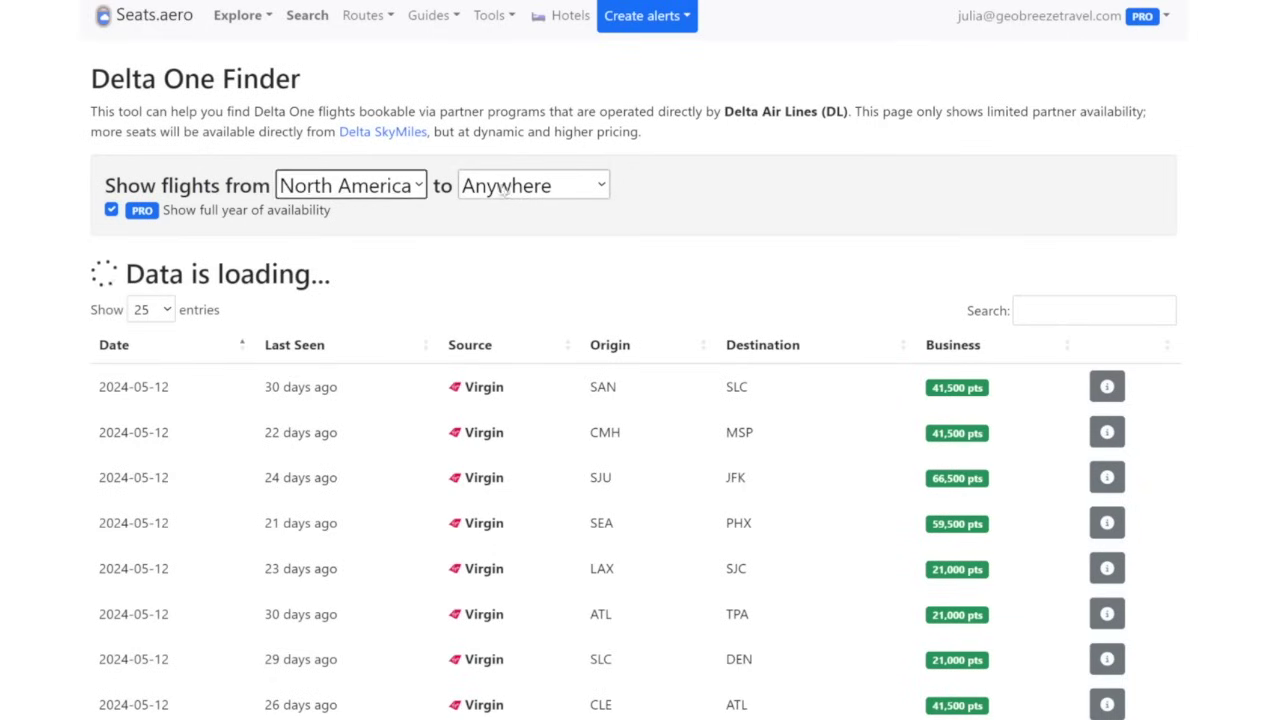
pyautogui.click(506, 302)
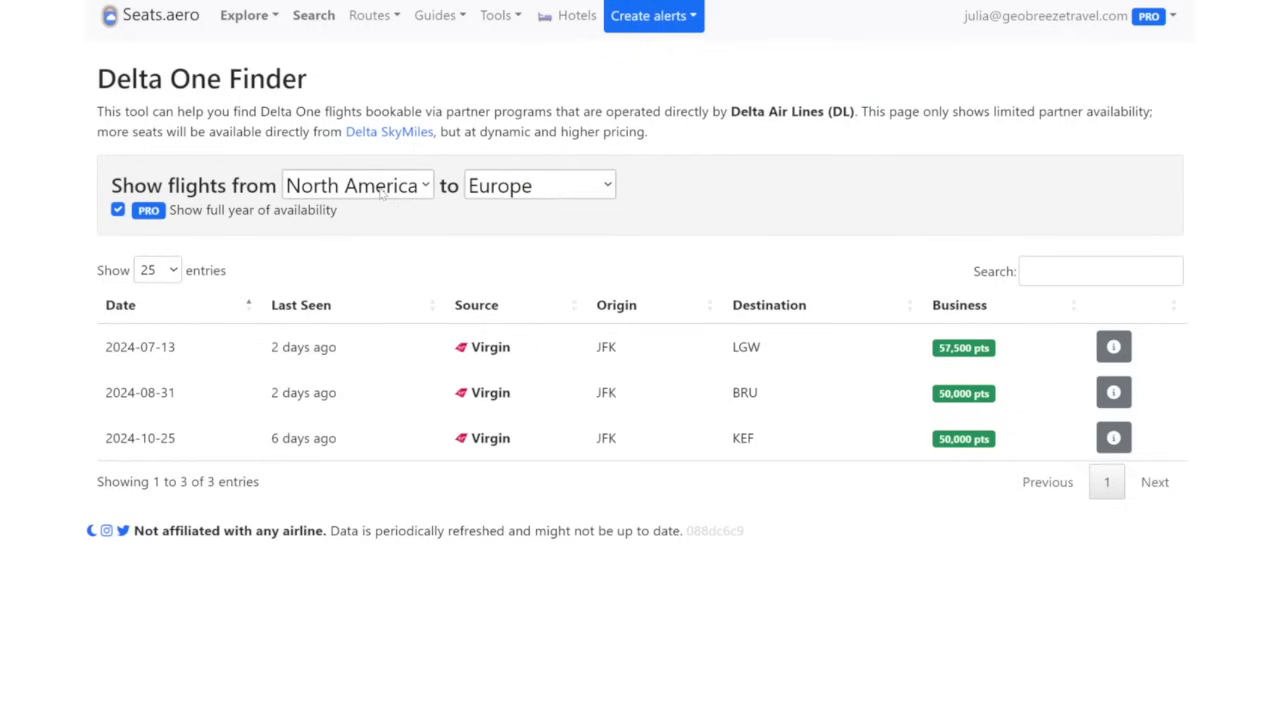
# Reverse the Delta One search to run from Europe to North America
pyautogui.click(372, 298)
pyautogui.click(527, 187)
pyautogui.click(537, 248)
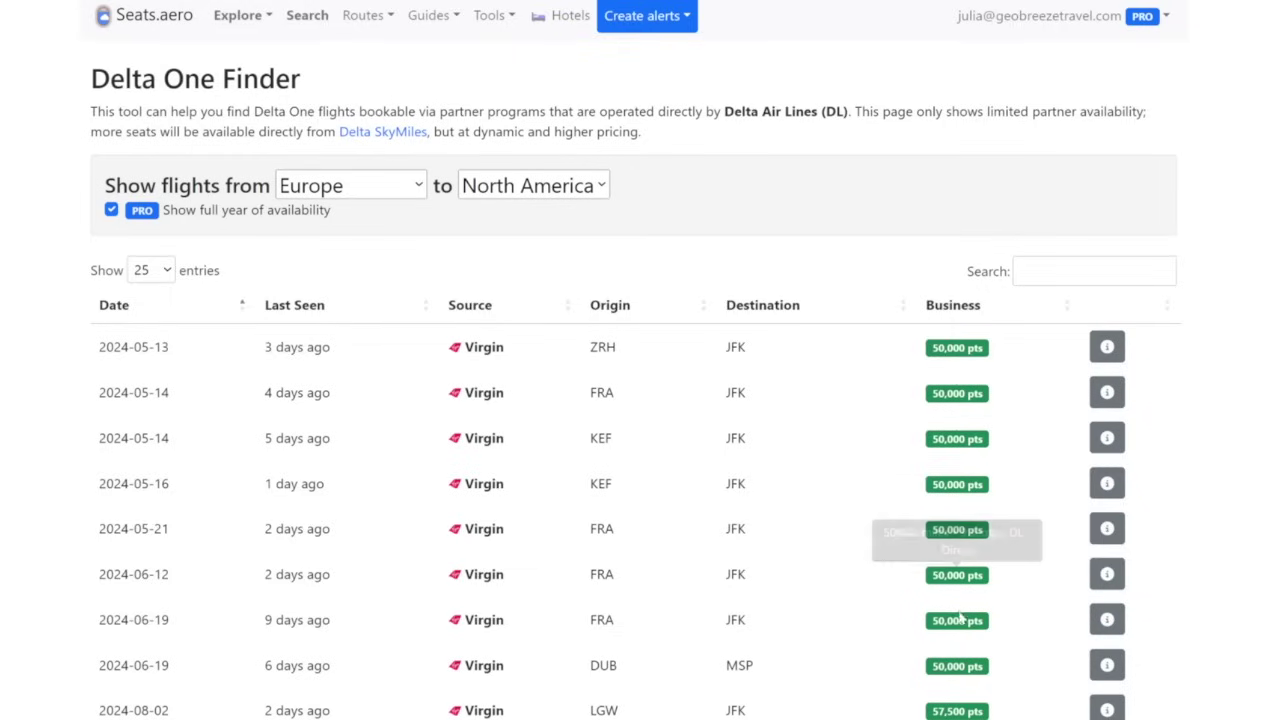
# Highlight the FRA to JFK flight dated 2024-08-28 in the results
pyautogui.scroll(-2, 1243, 618)
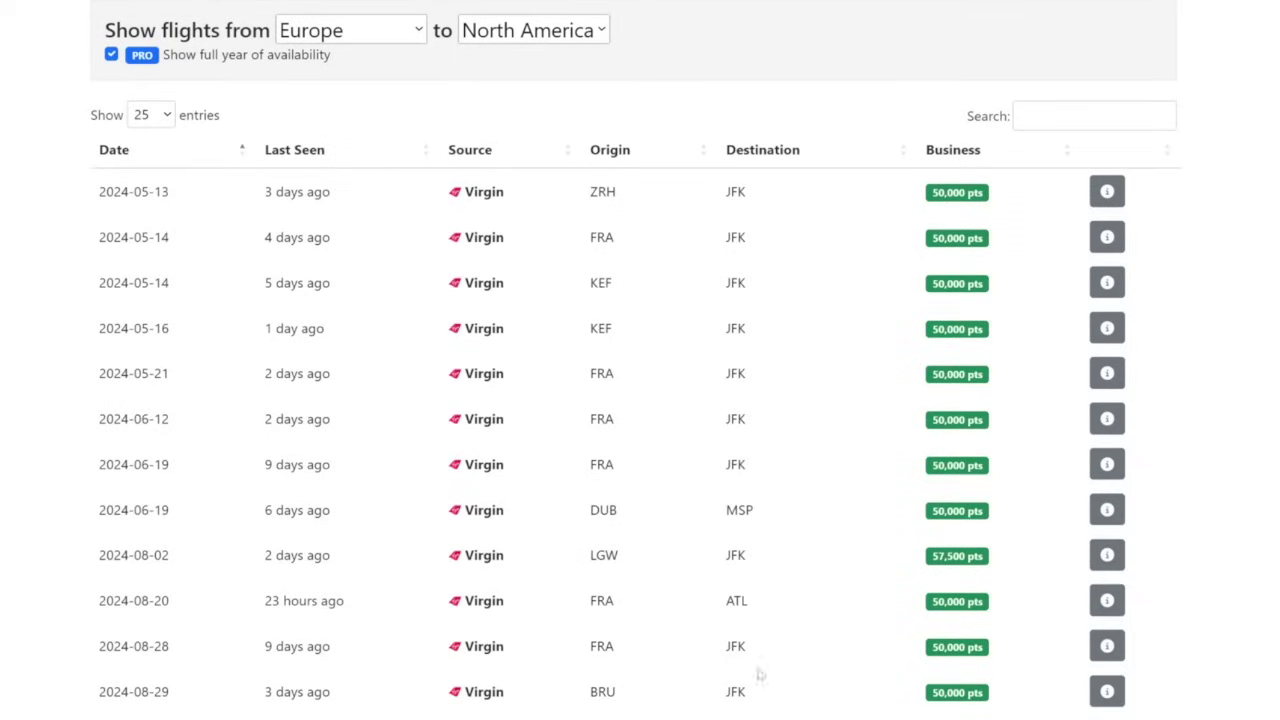
pyautogui.moveTo(588, 648); pyautogui.dragTo(630, 650)
pyautogui.doubleClick(735, 646)
pyautogui.moveTo(96, 648); pyautogui.dragTo(172, 648)
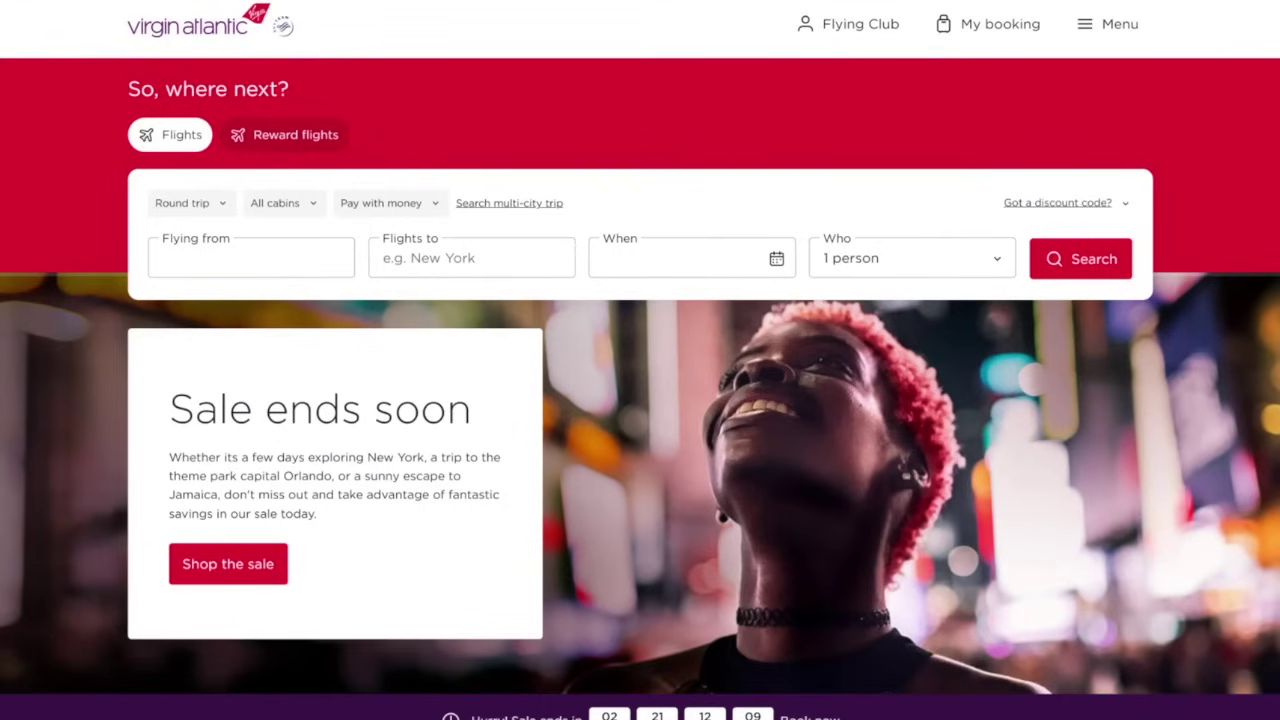
# Set a one-way Reward flights search from Frankfurt (FRA) to New York (JFK)
pyautogui.click(326, 148)
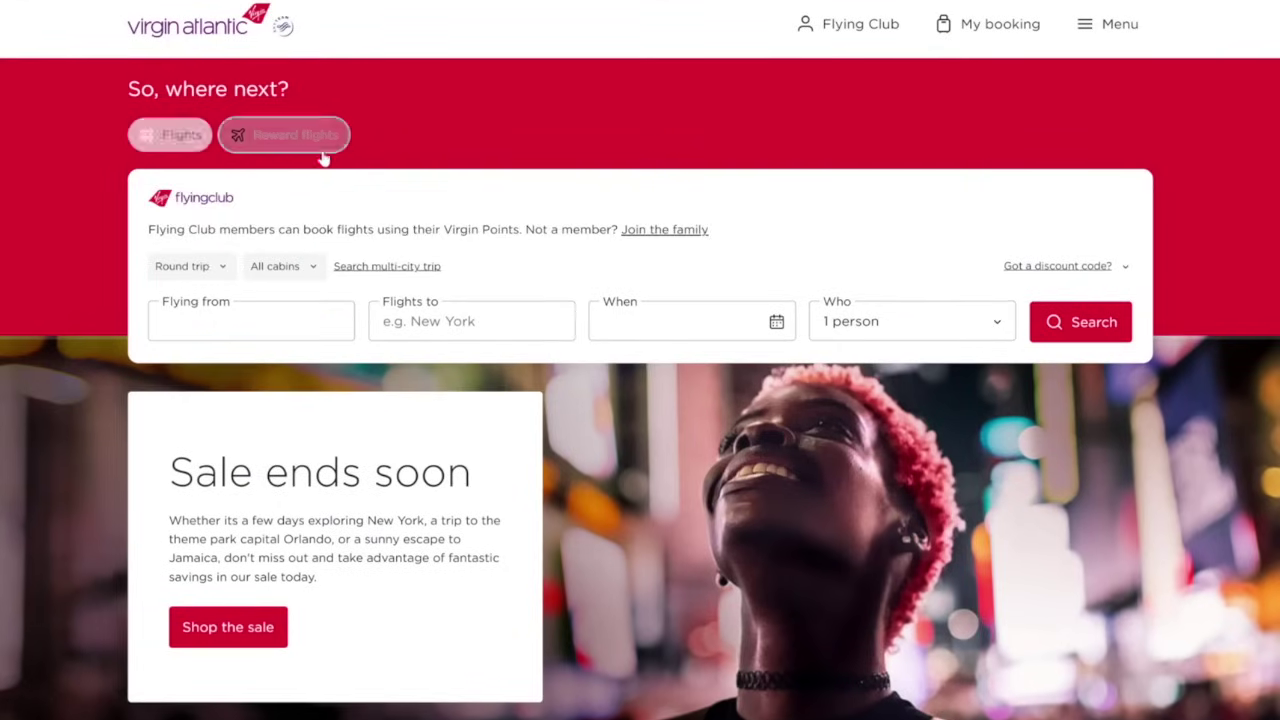
pyautogui.click(203, 274)
pyautogui.click(189, 311)
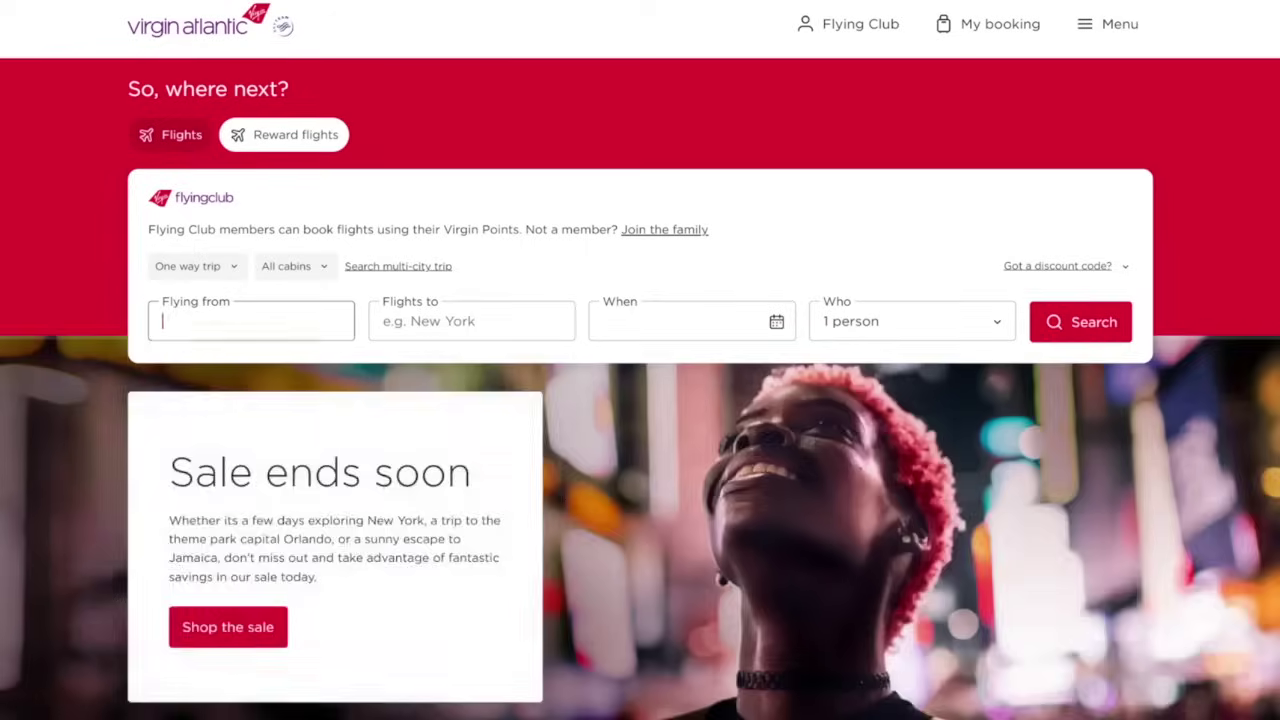
pyautogui.write('fra')
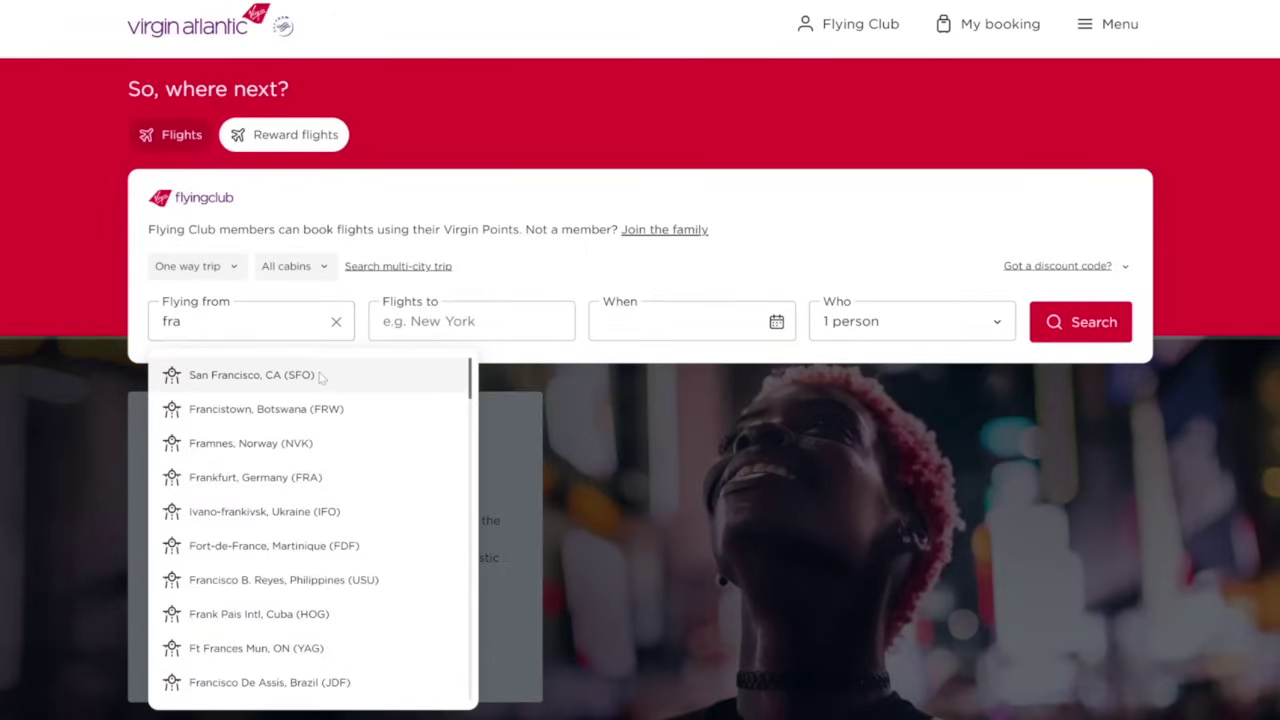
pyautogui.write('nk')
pyautogui.click(322, 377)
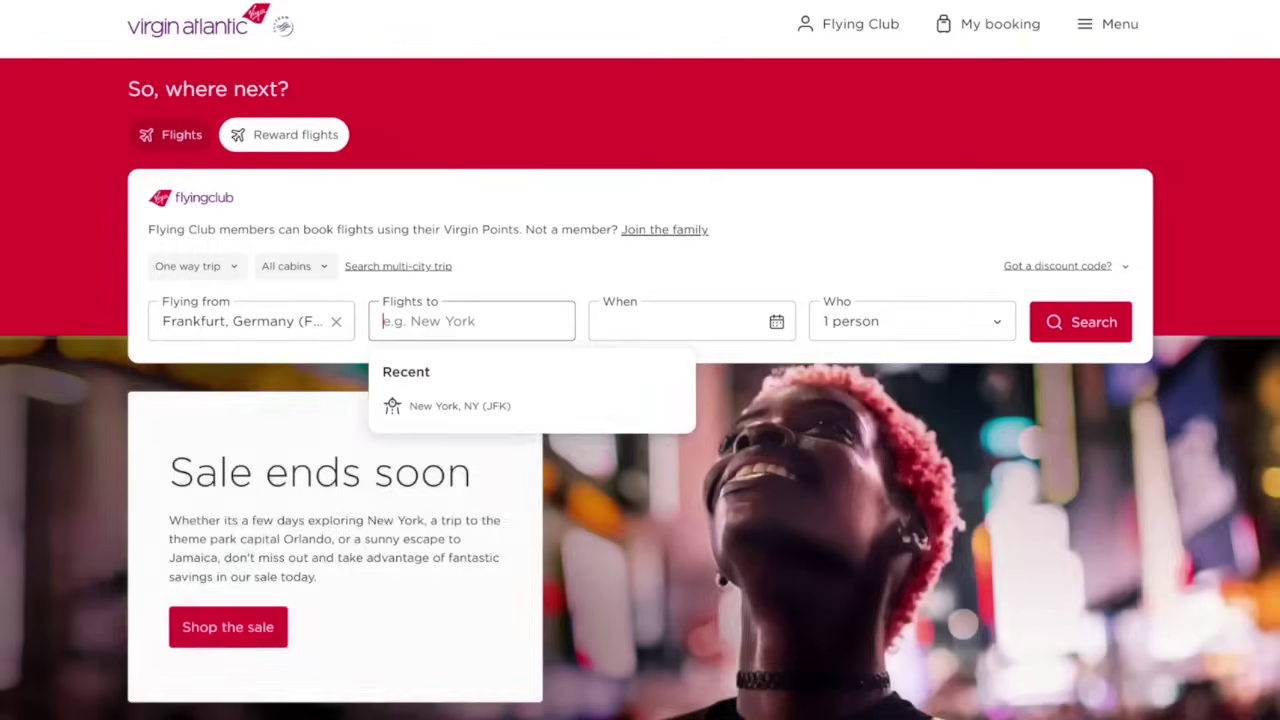
pyautogui.write('N')
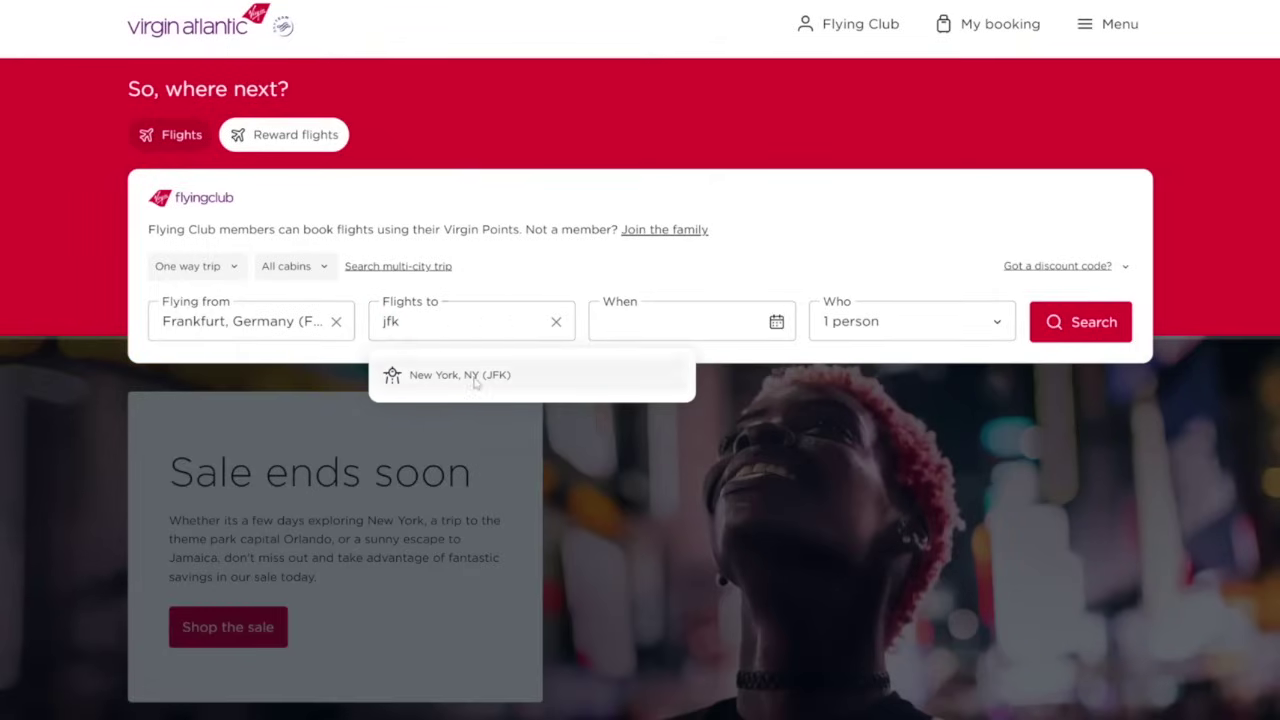
pyautogui.click(474, 378)
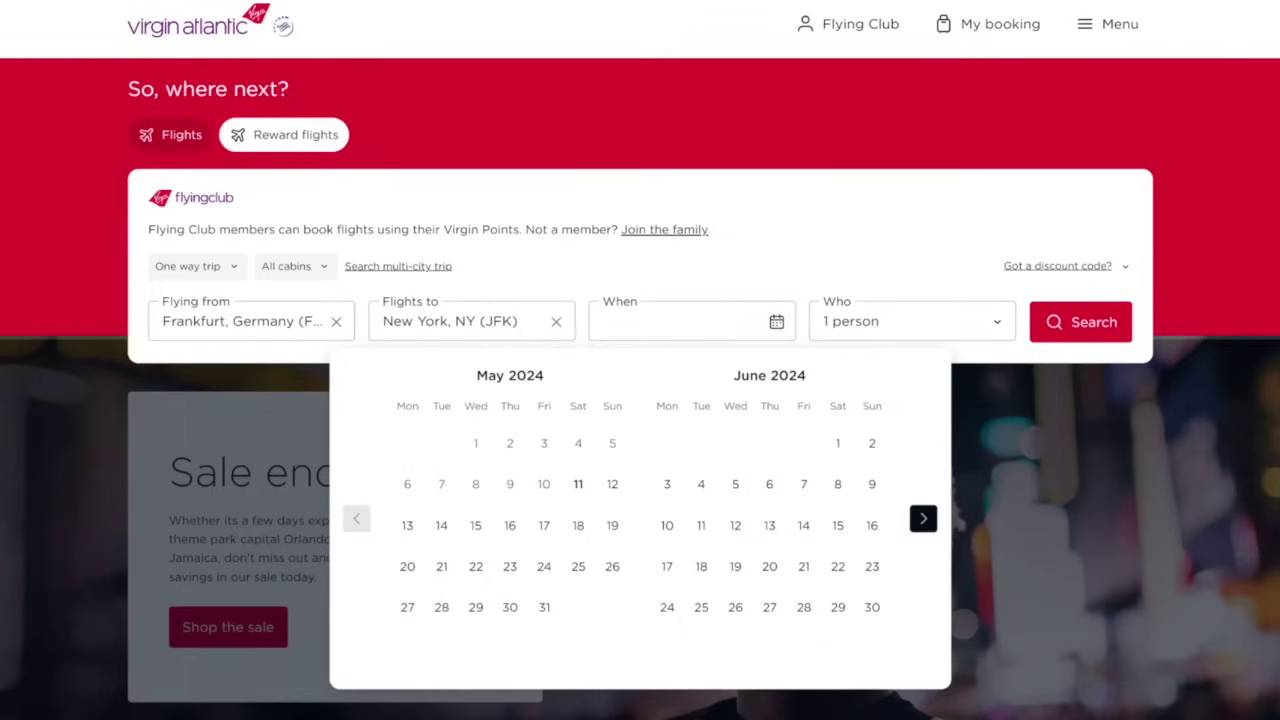
# Choose 28 August 2024 as the travel date and run the search
pyautogui.click(925, 518)
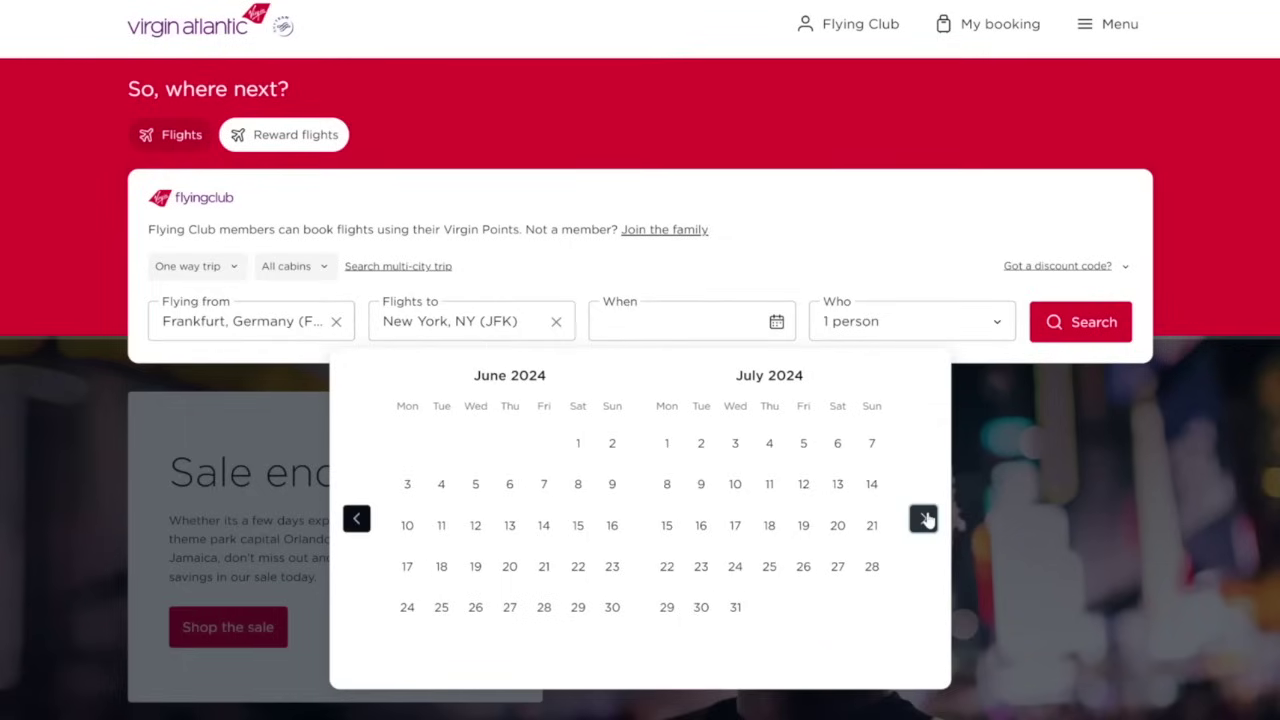
pyautogui.click(925, 518)
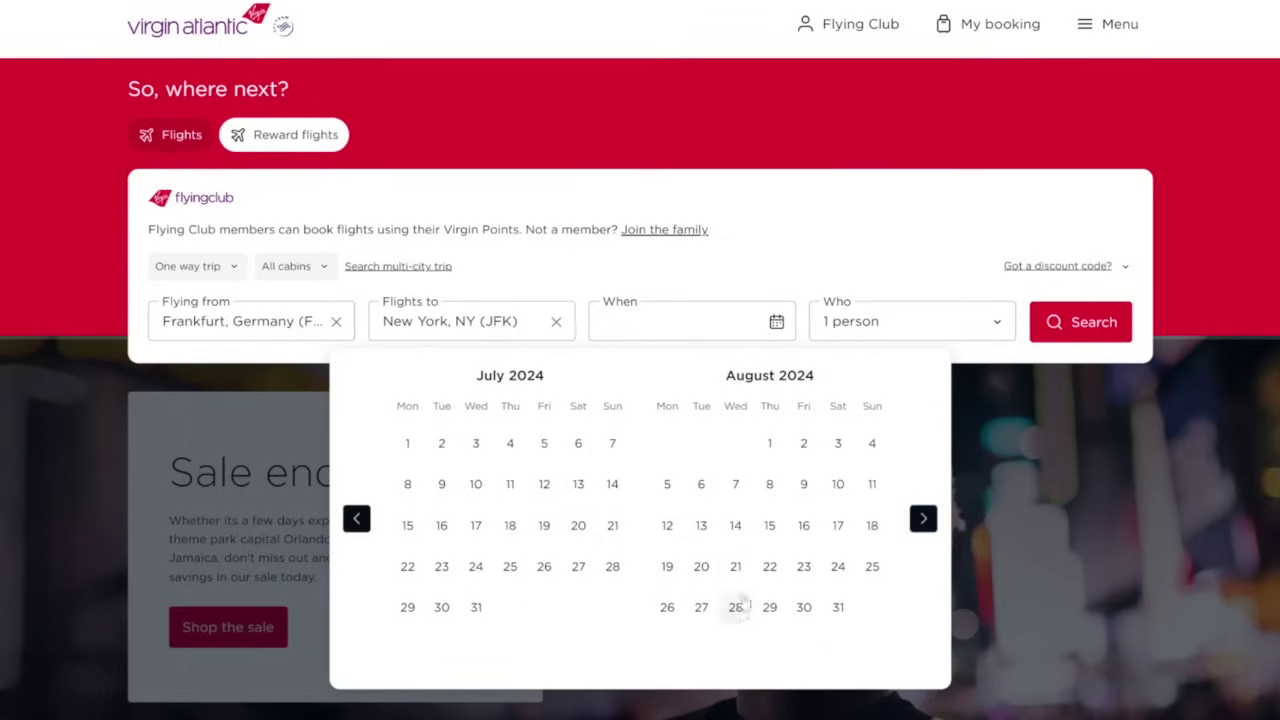
pyautogui.click(735, 607)
pyautogui.click(1111, 329)
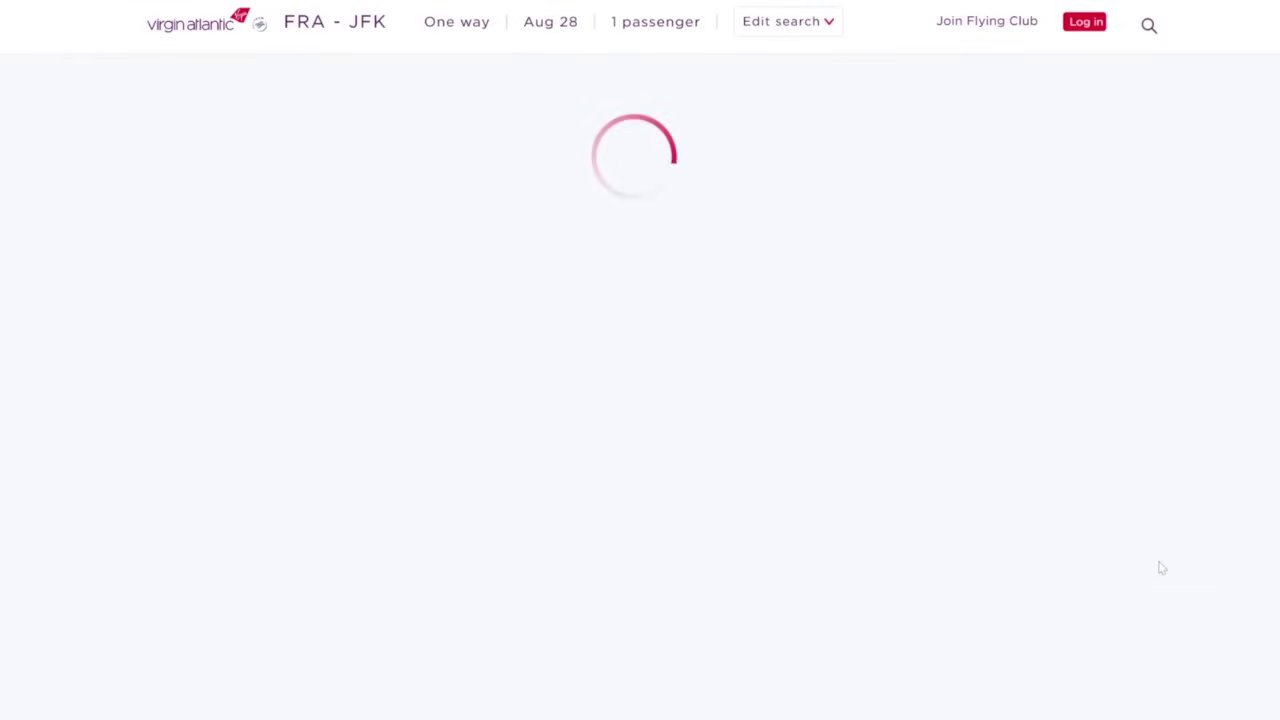
# Open the 11:50AM direct DL107 details and highlight its Delta One cabin
pyautogui.scroll(-4, 1204, 557)
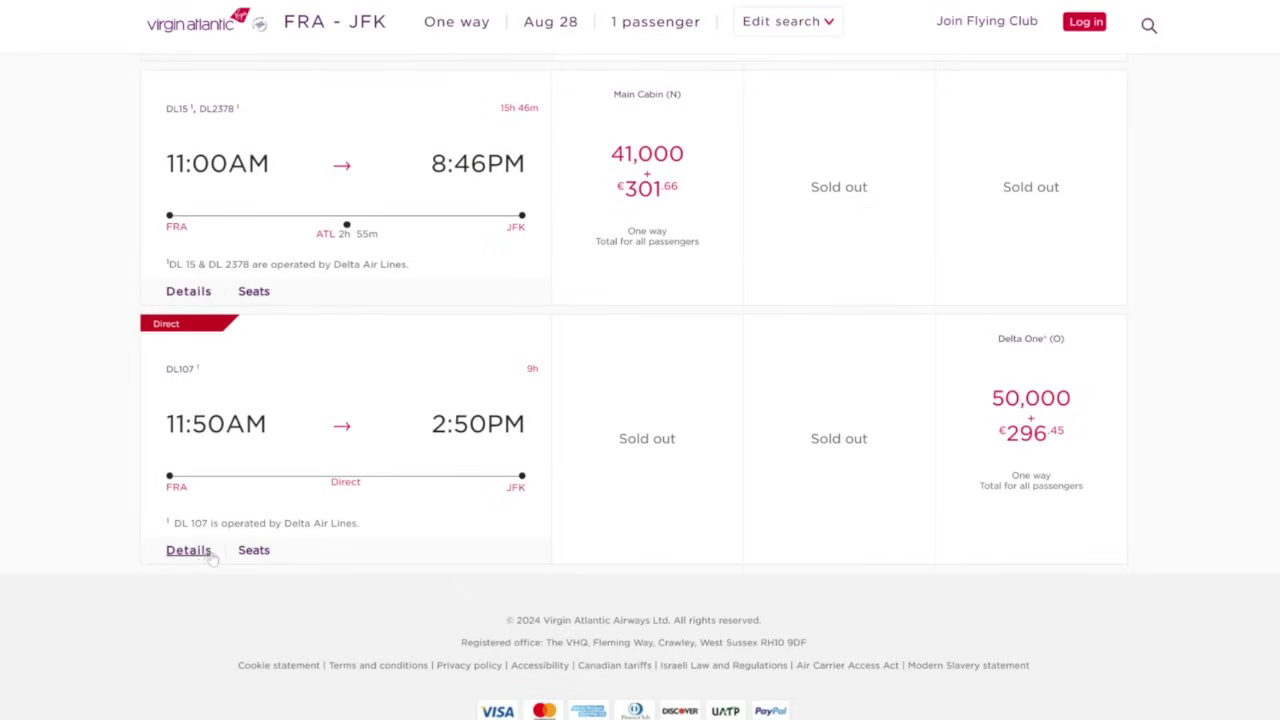
pyautogui.click(195, 553)
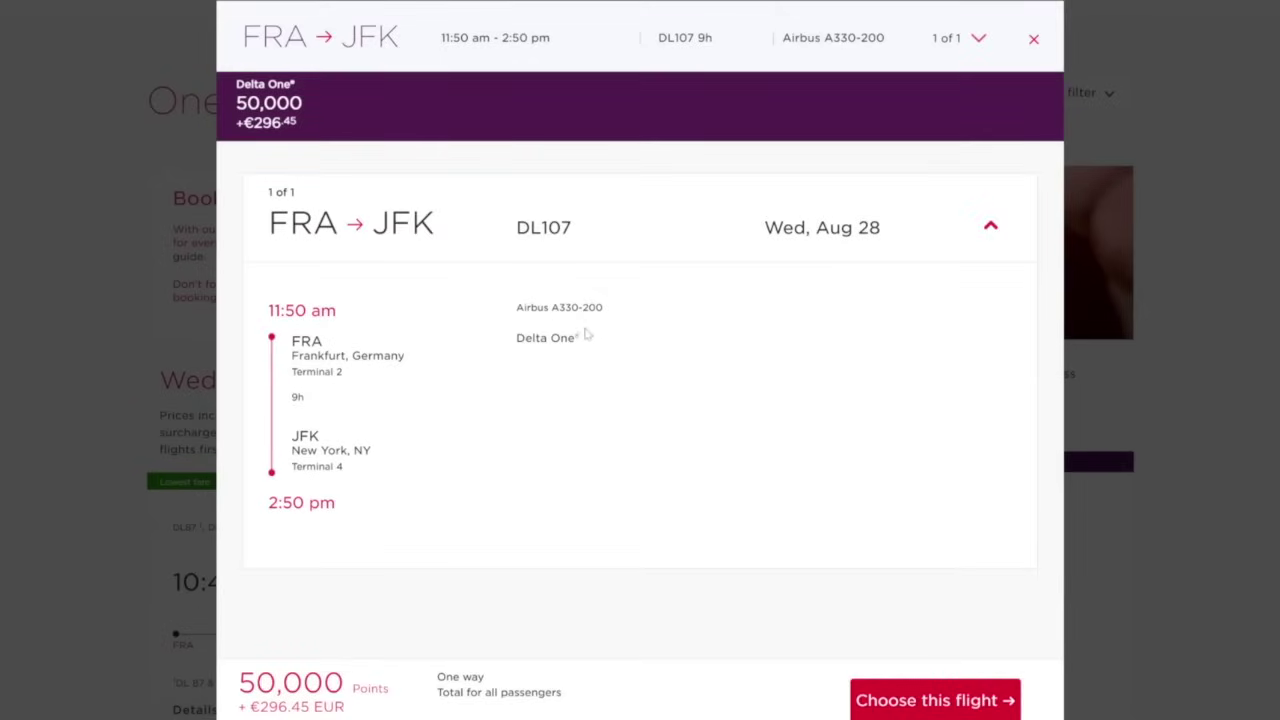
pyautogui.moveTo(589, 338); pyautogui.dragTo(517, 337)
pyautogui.click(609, 358)
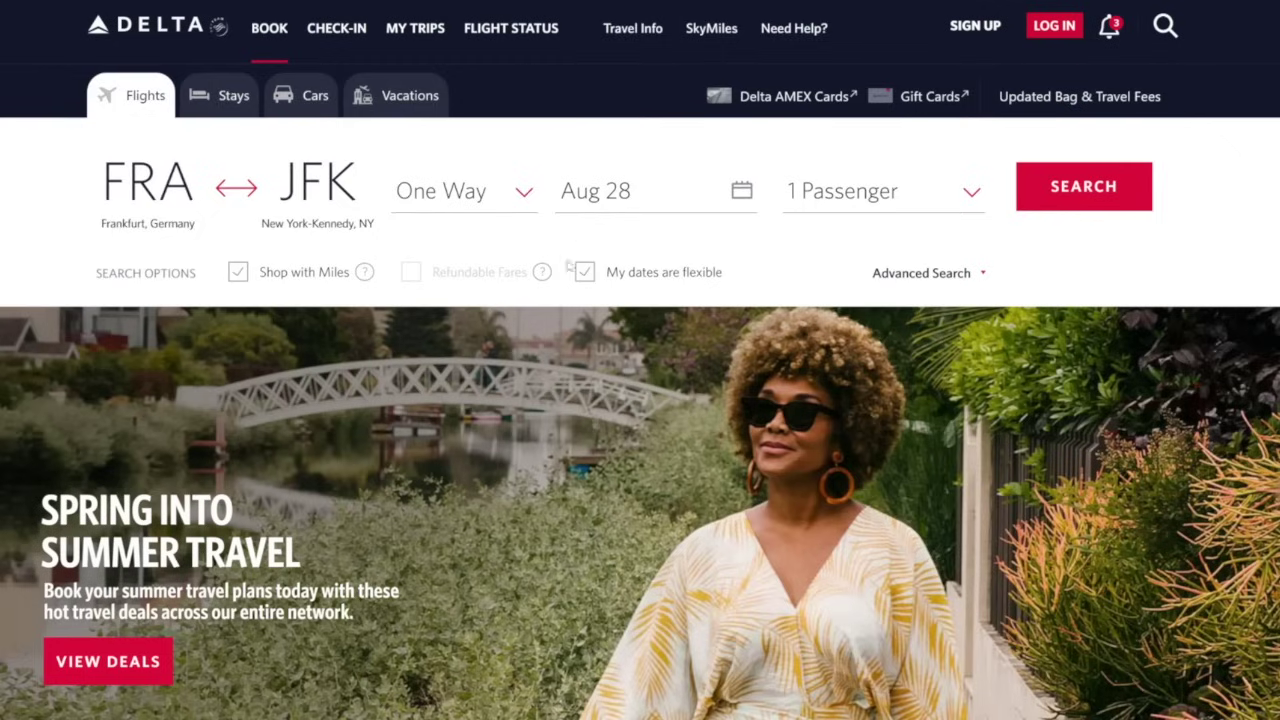
# Search FRA–JFK on Aug 28 in miles, finding DL107 Delta One at 280,000 miles plus €297
pyautogui.click(928, 273)
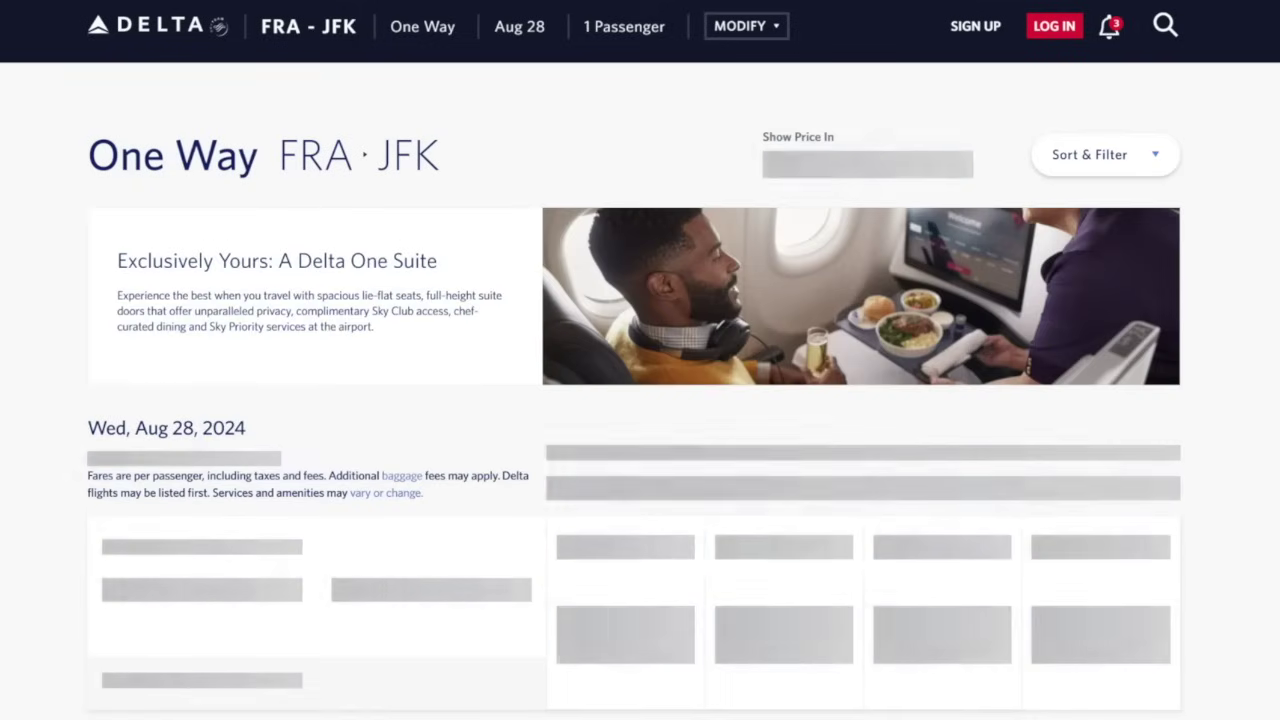
pyautogui.scroll(-1, 1271, 451)
pyautogui.scroll(1, 1270, 460)
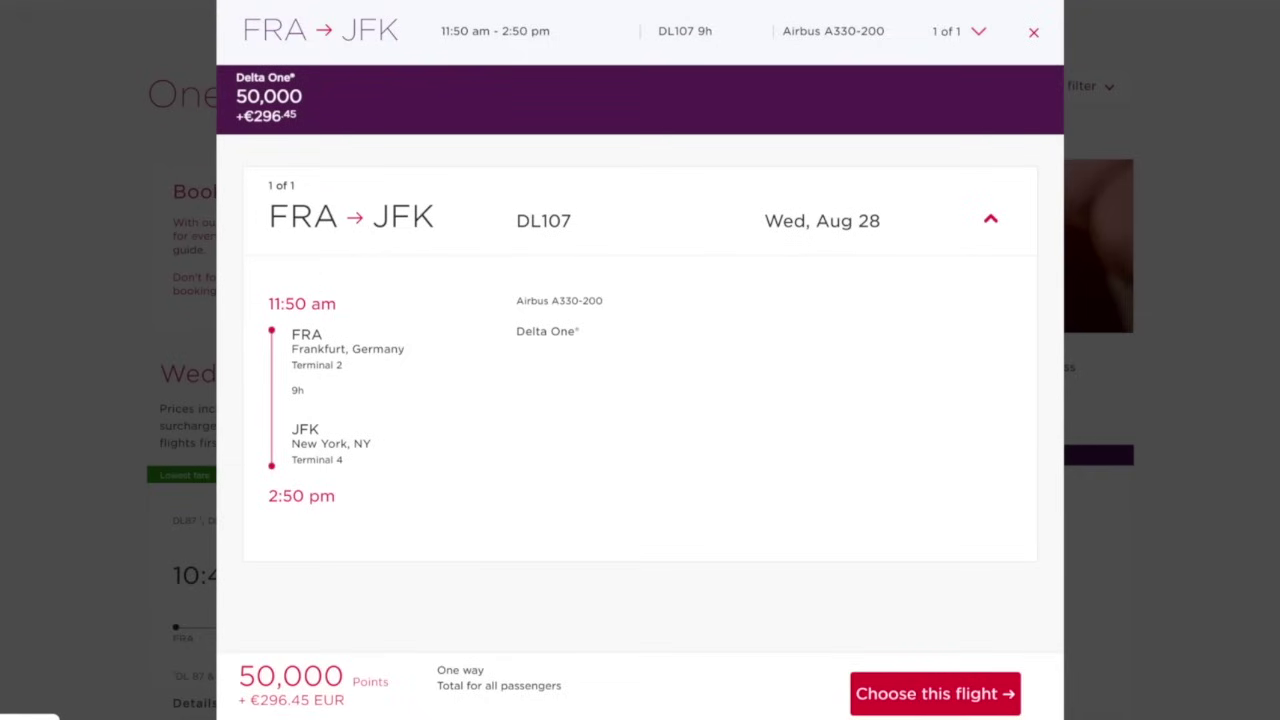
pyautogui.moveTo(338, 304); pyautogui.dragTo(275, 304)
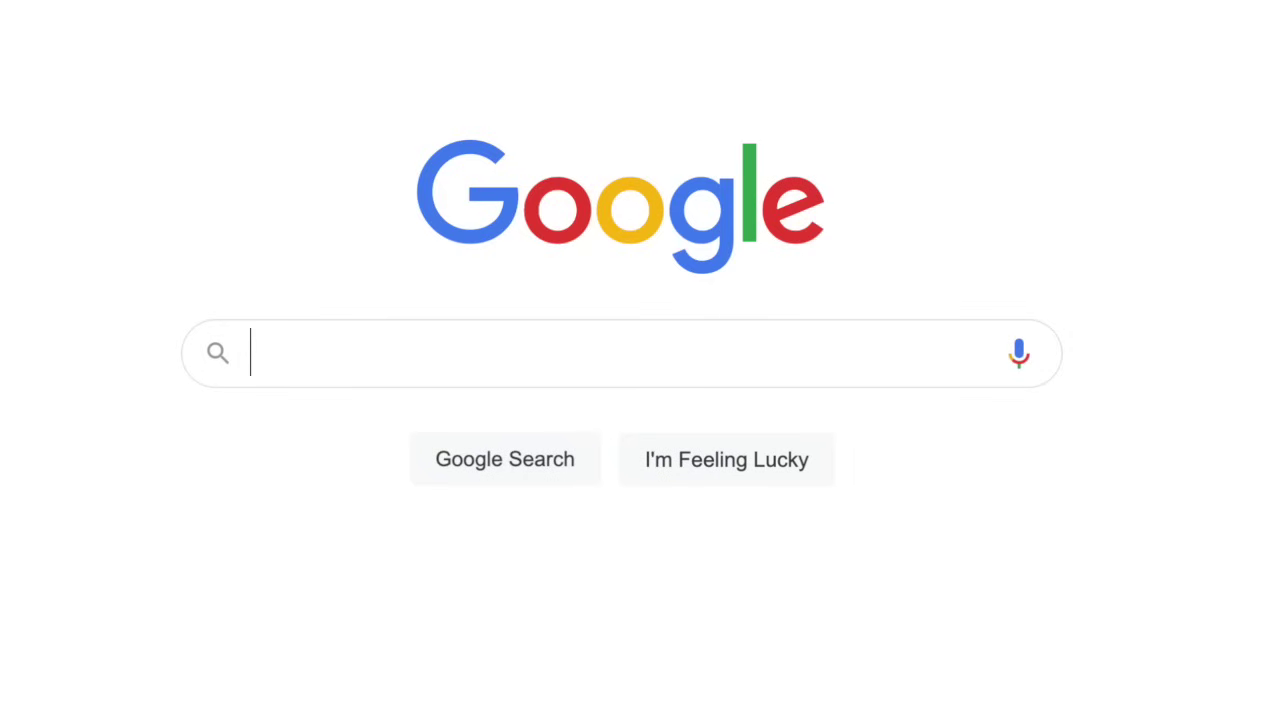
# Search Google for the geobreezetravel.com/card page
pyautogui.write('geobreezetravel.co')
pyautogui.write('geobreezetravel.com/card')
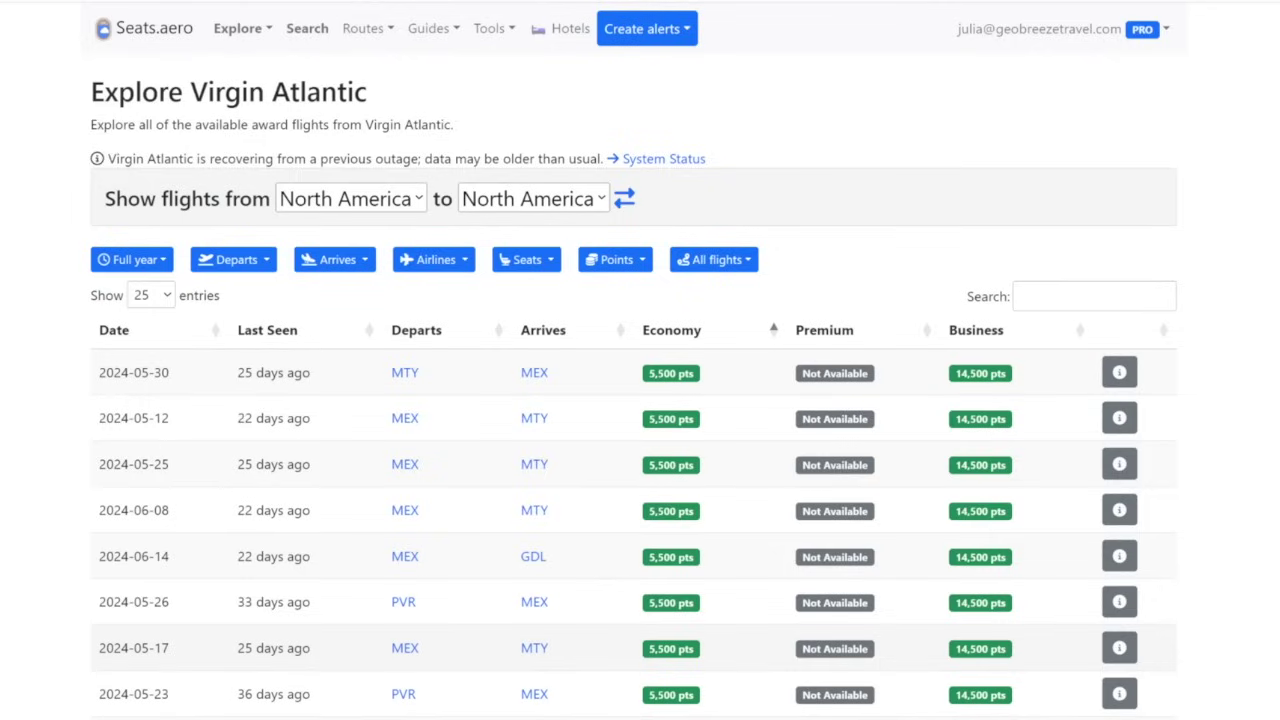
# Filter the Seats.aero award table to 'msp' and check the MSP–STL economy fare
pyautogui.click(1095, 296)
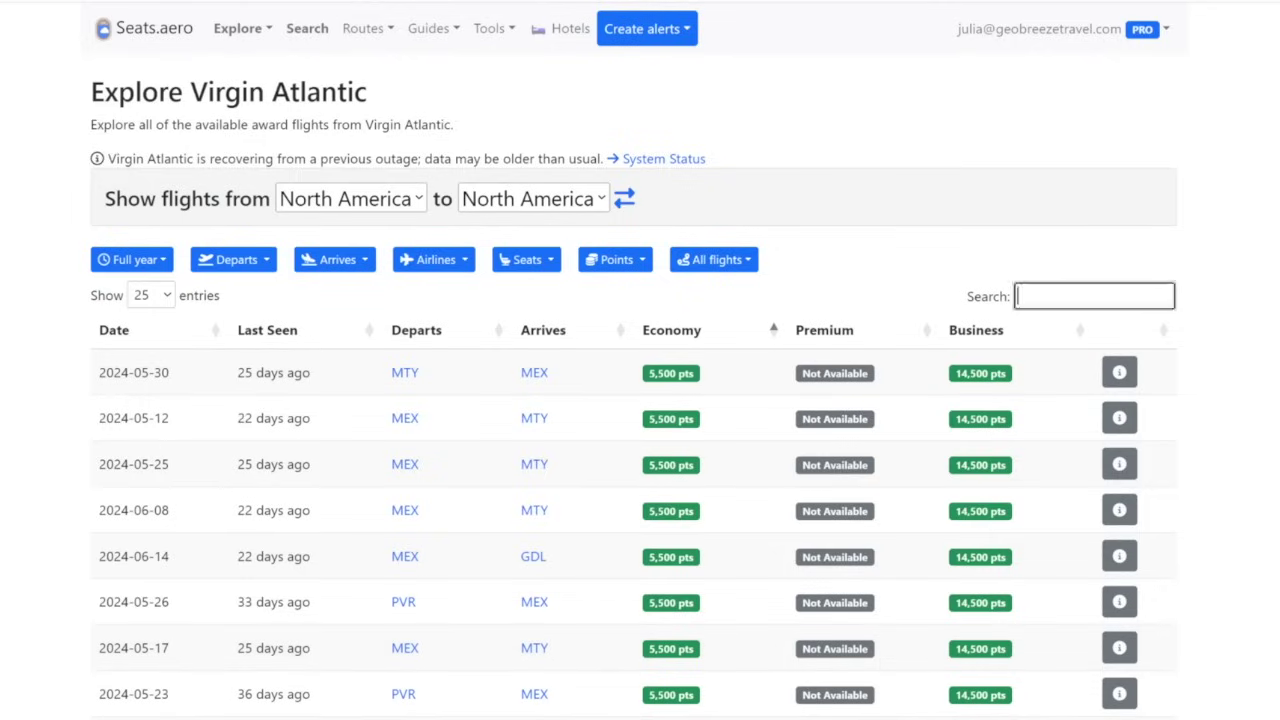
pyautogui.write('msp')
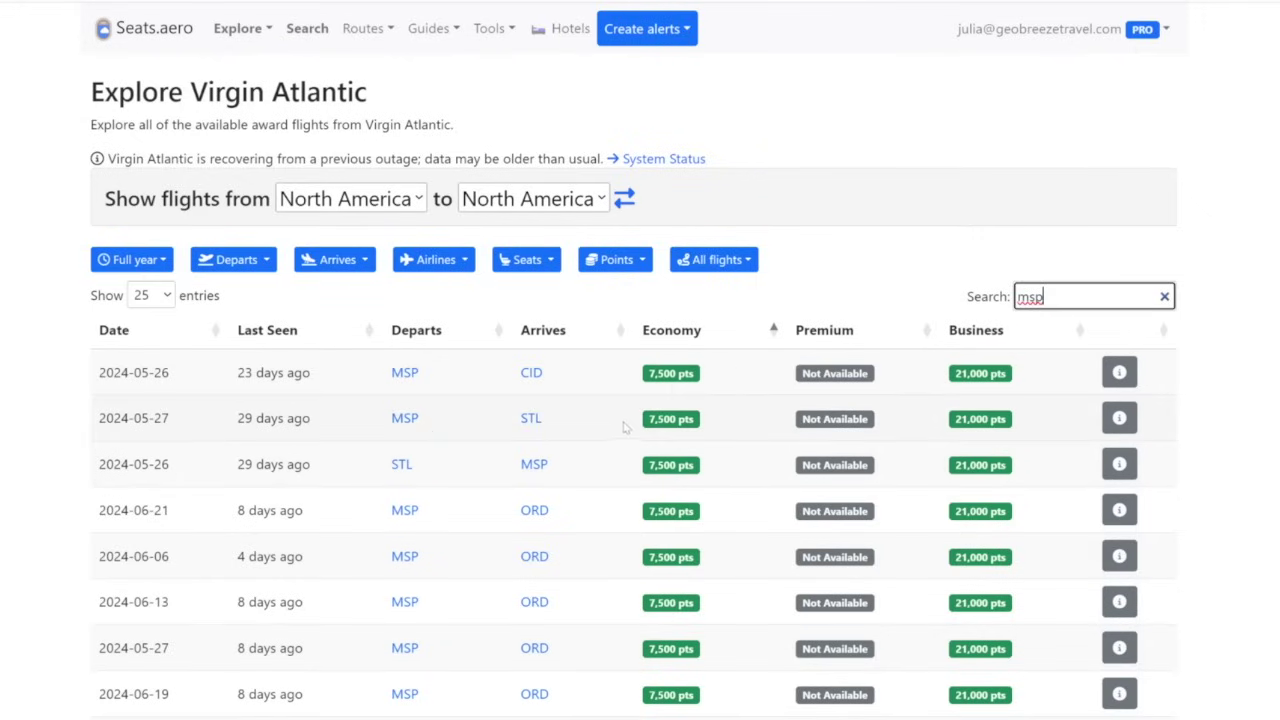
pyautogui.moveTo(668, 419)
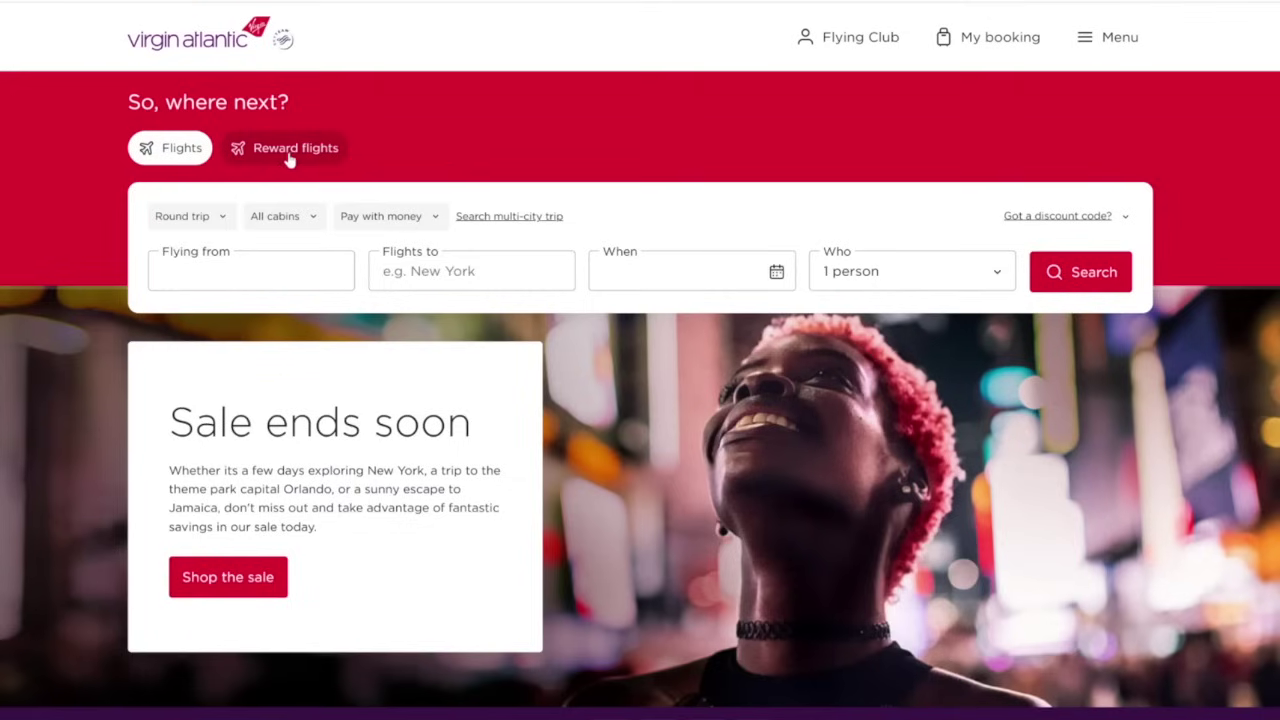
# Run a one-way reward search from Minneapolis St Paul (MSP) to St. Louis (STL) on 27 May 2024
pyautogui.click(286, 162)
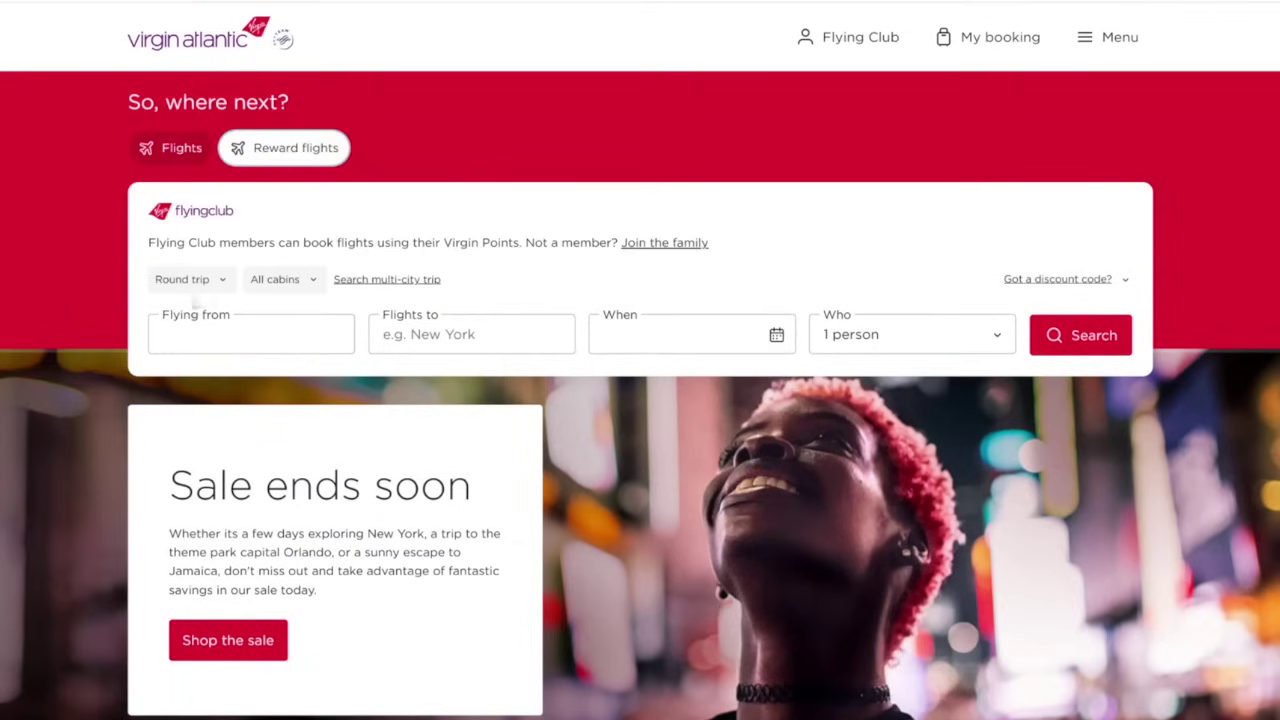
pyautogui.click(186, 280)
pyautogui.click(197, 336)
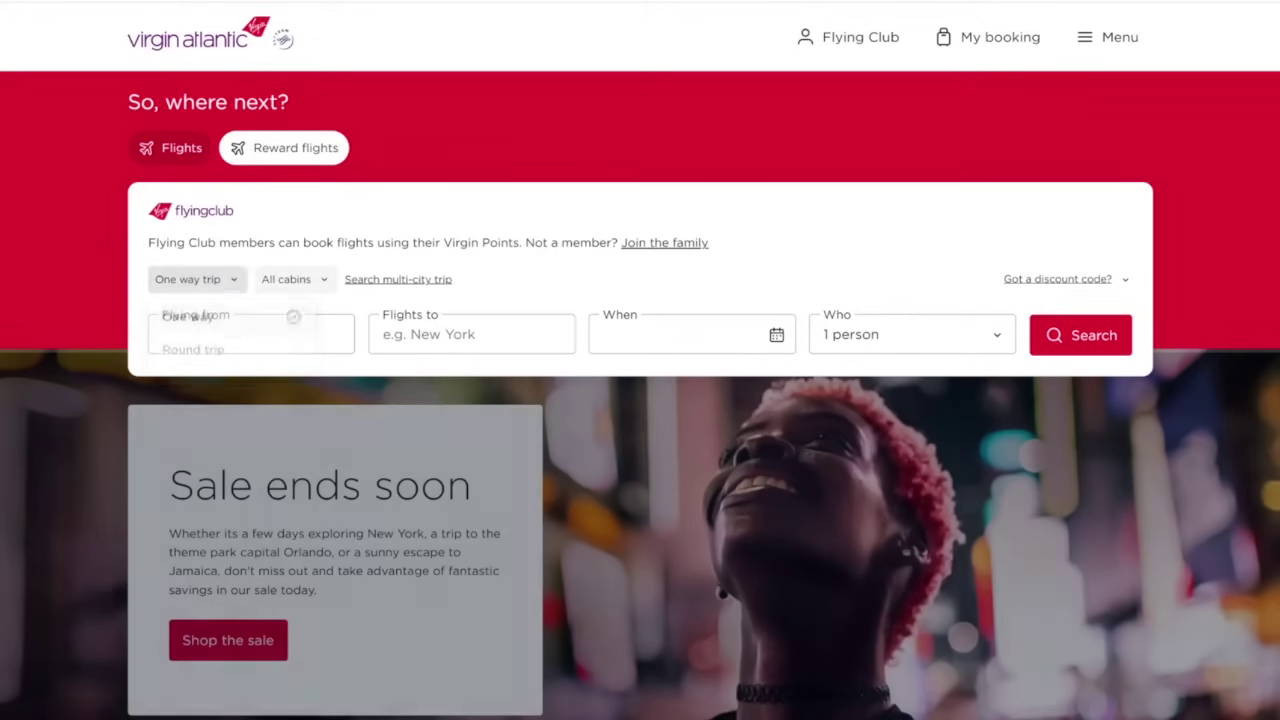
pyautogui.click(197, 338)
pyautogui.write('msp')
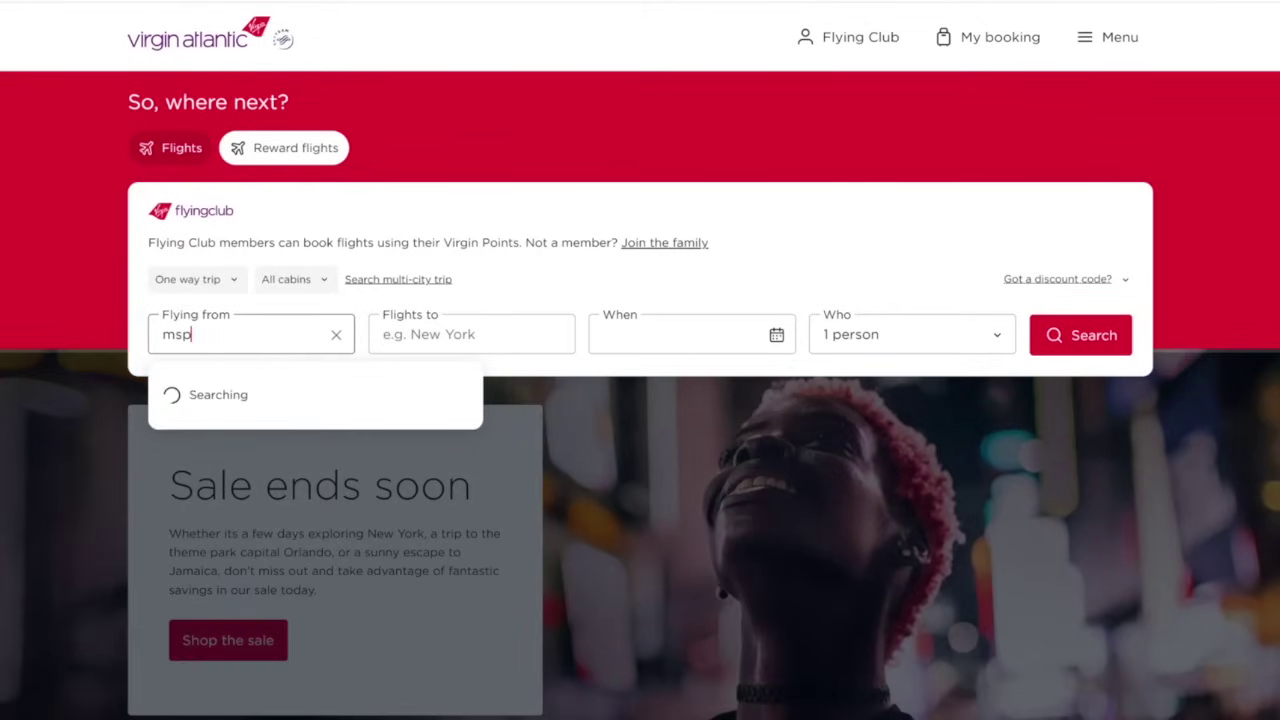
pyautogui.click(300, 395)
pyautogui.write('stl')
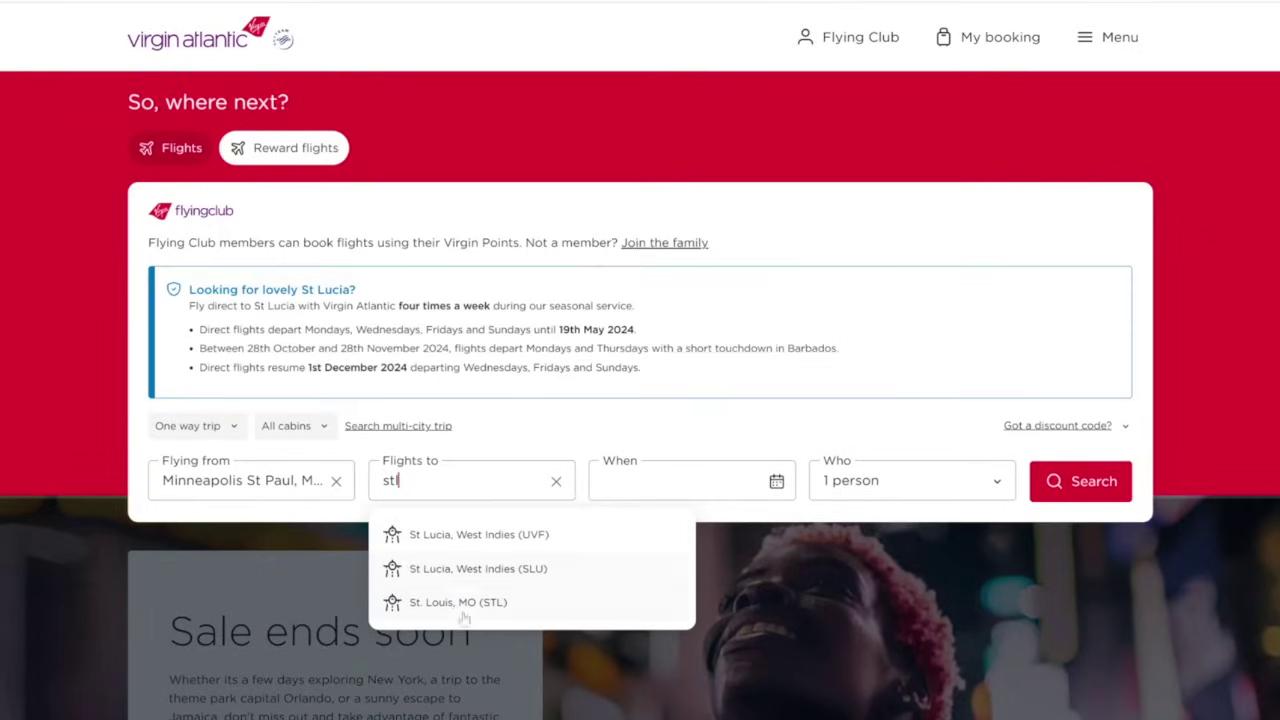
pyautogui.click(458, 602)
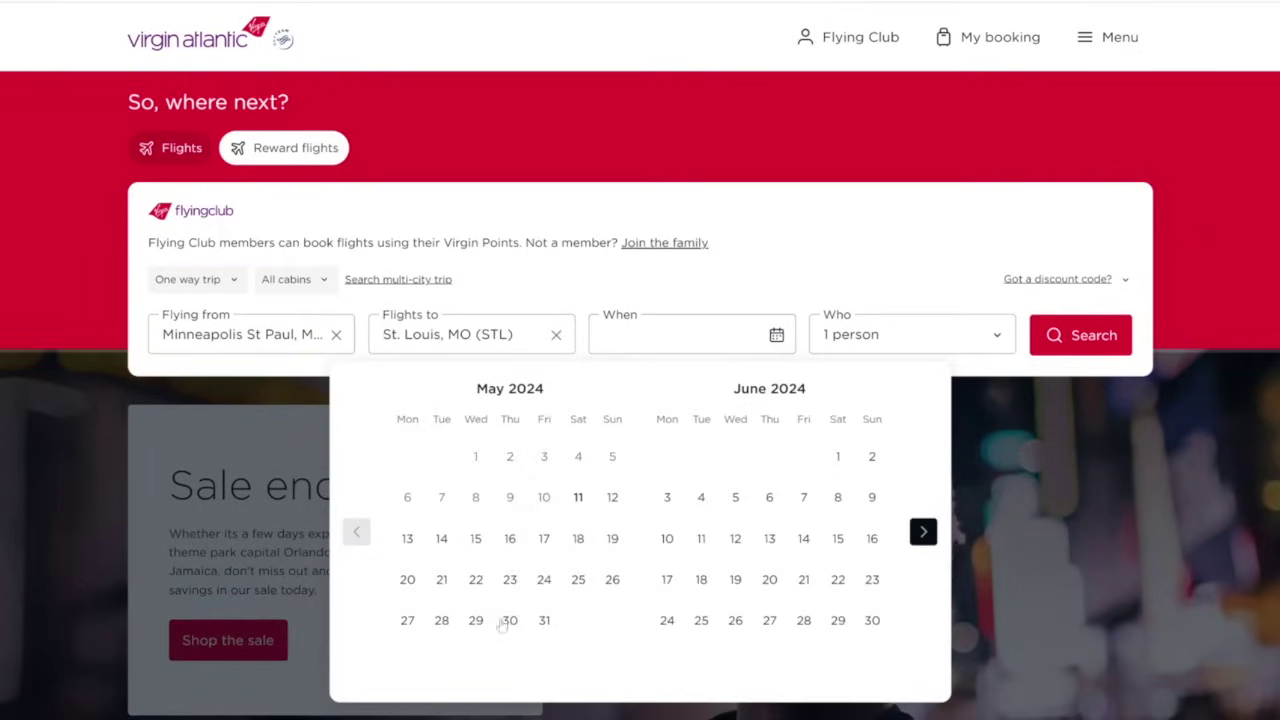
pyautogui.click(407, 620)
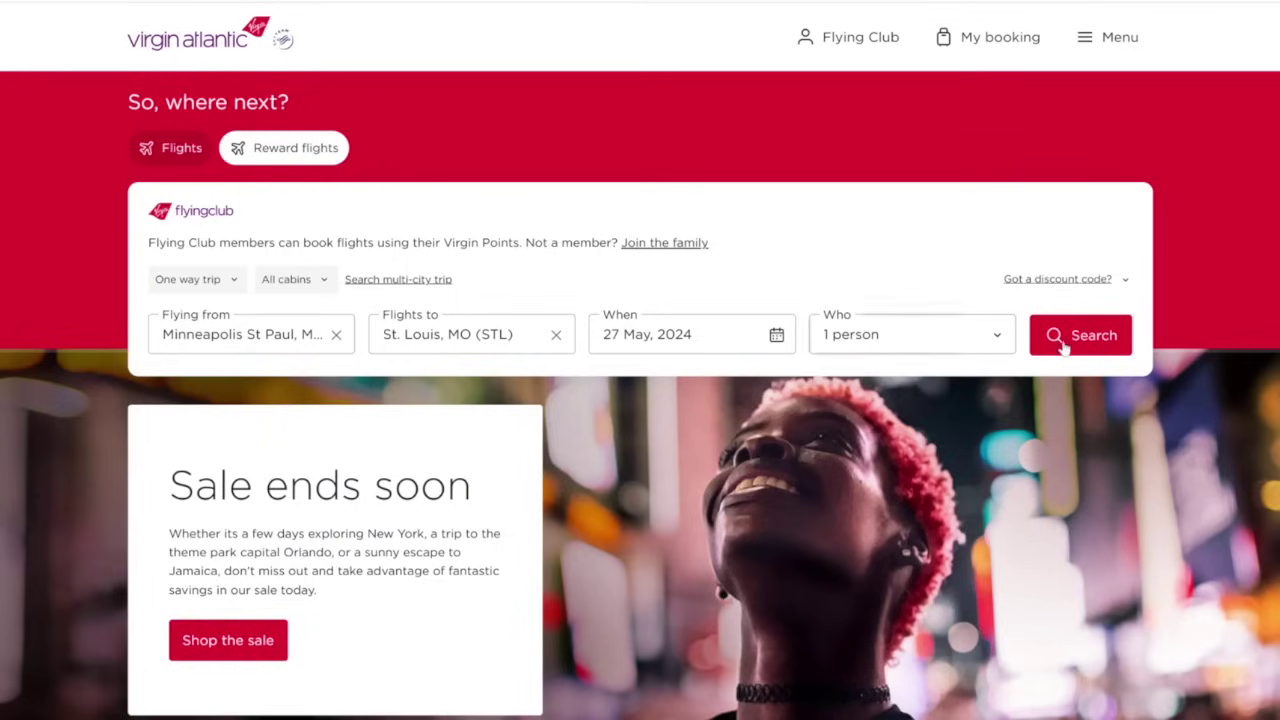
pyautogui.click(1072, 343)
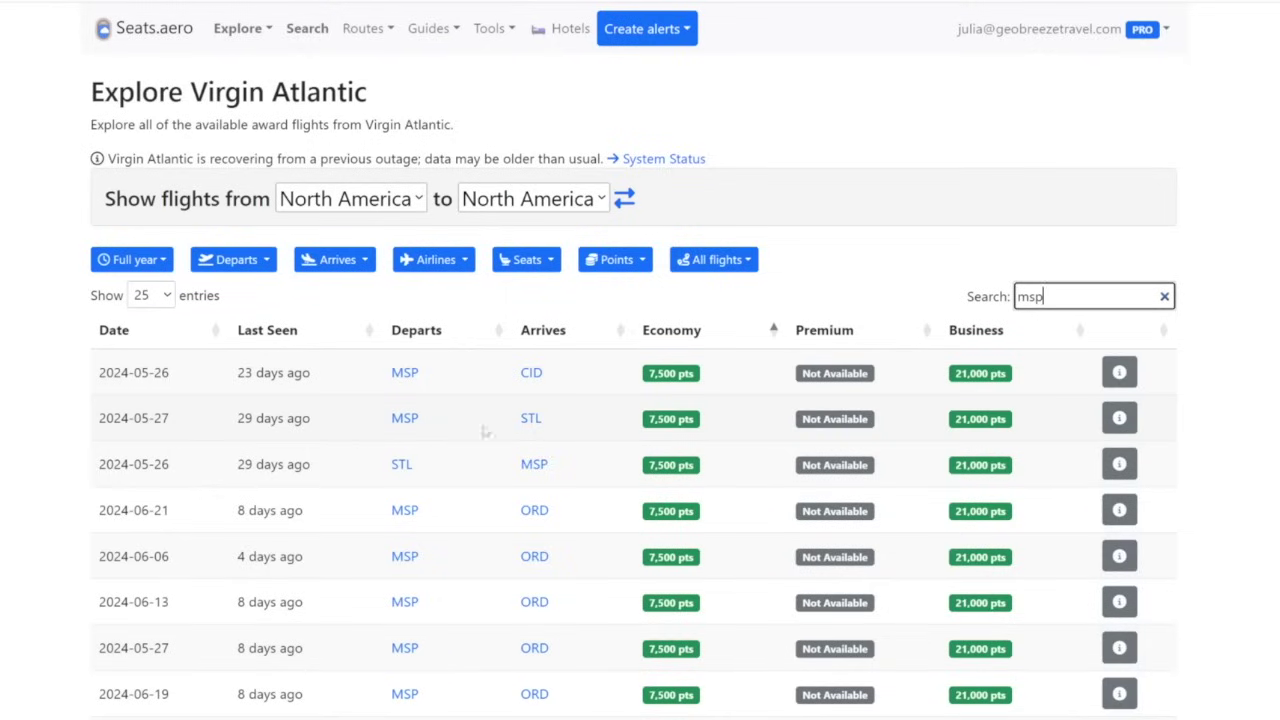
# Highlight how old the MSP–STL availability data is on Seats.aero
pyautogui.moveTo(311, 418); pyautogui.dragTo(238, 419)
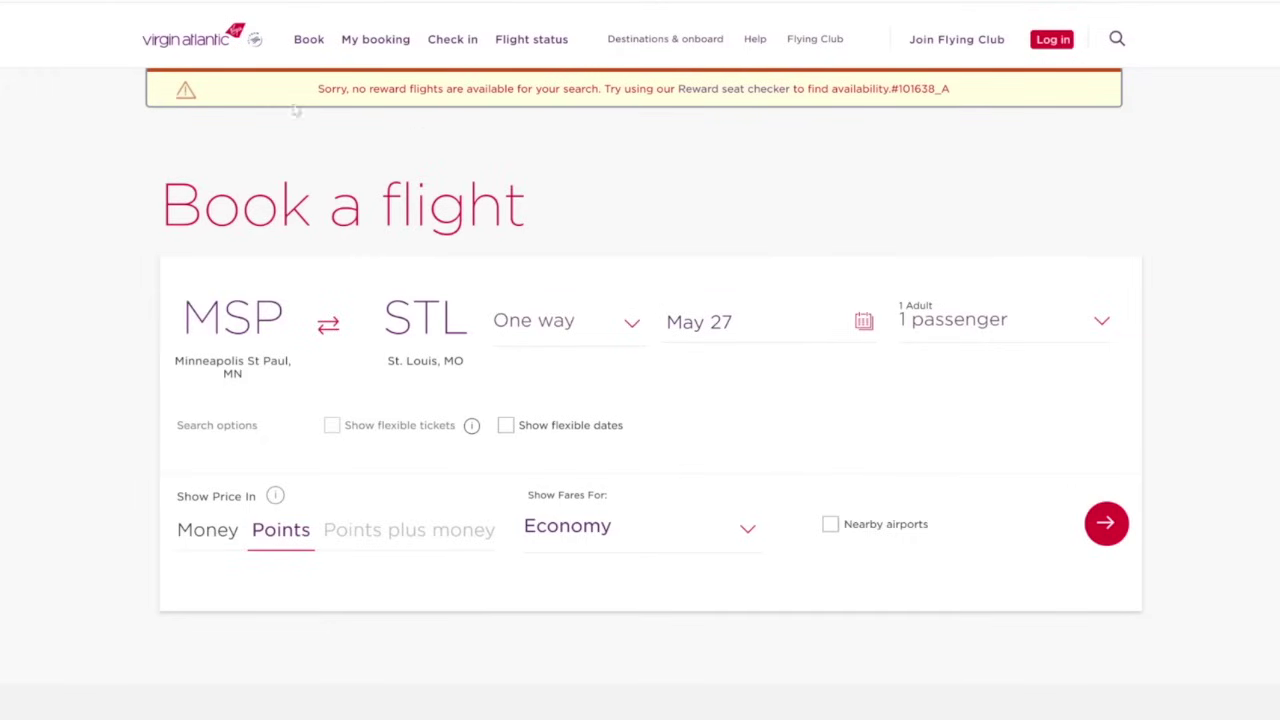
# On the Reward seat checker page, select Delta Air Lines as the airline
pyautogui.click(720, 88)
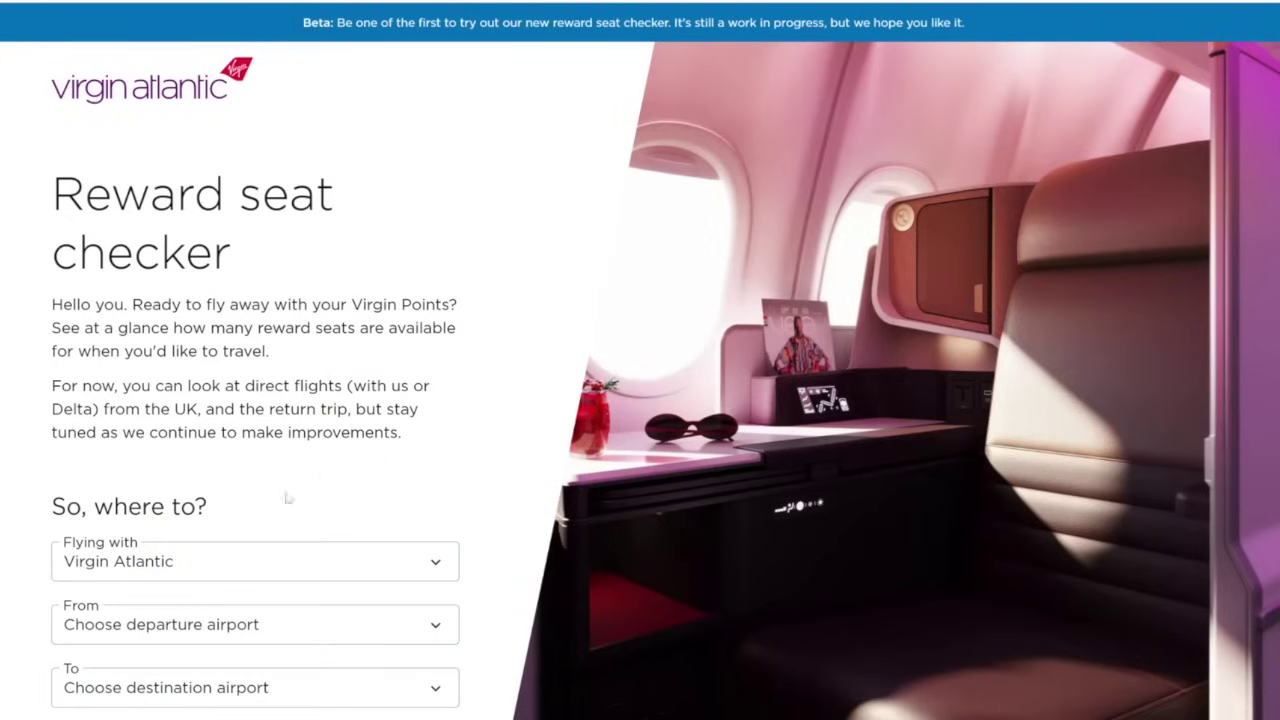
pyautogui.click(205, 558)
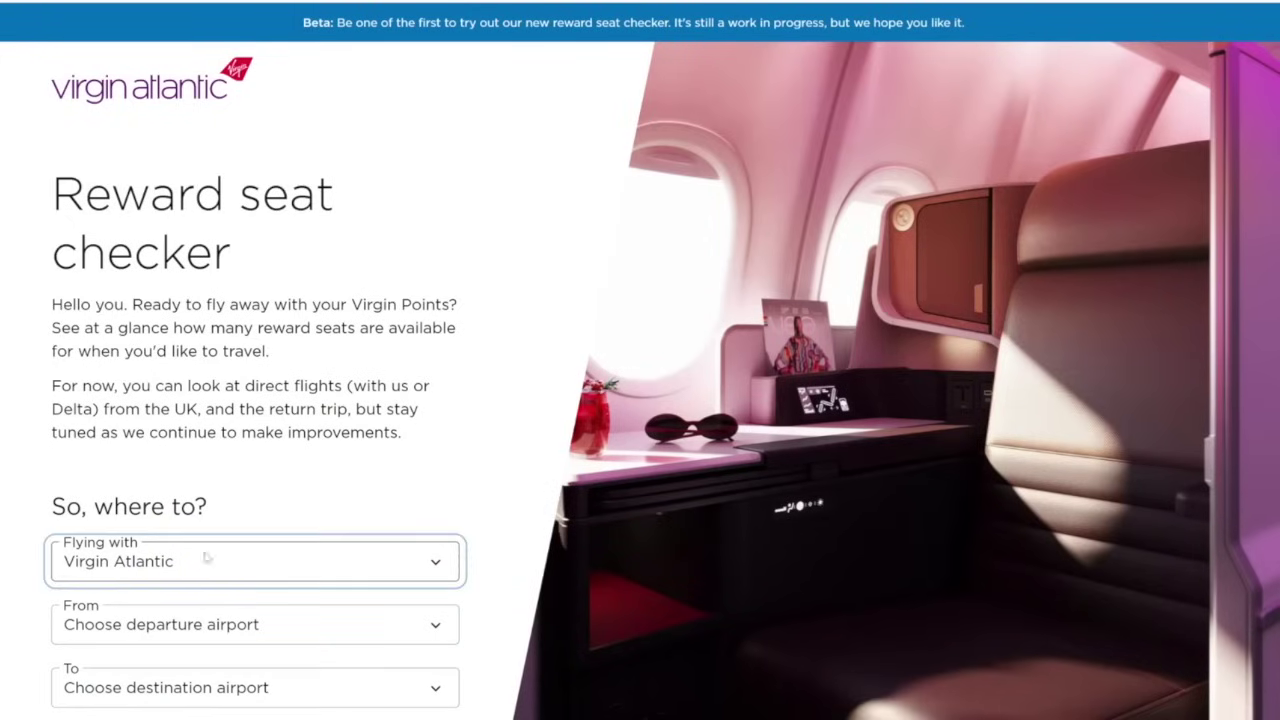
pyautogui.scroll(-1, 226, 486)
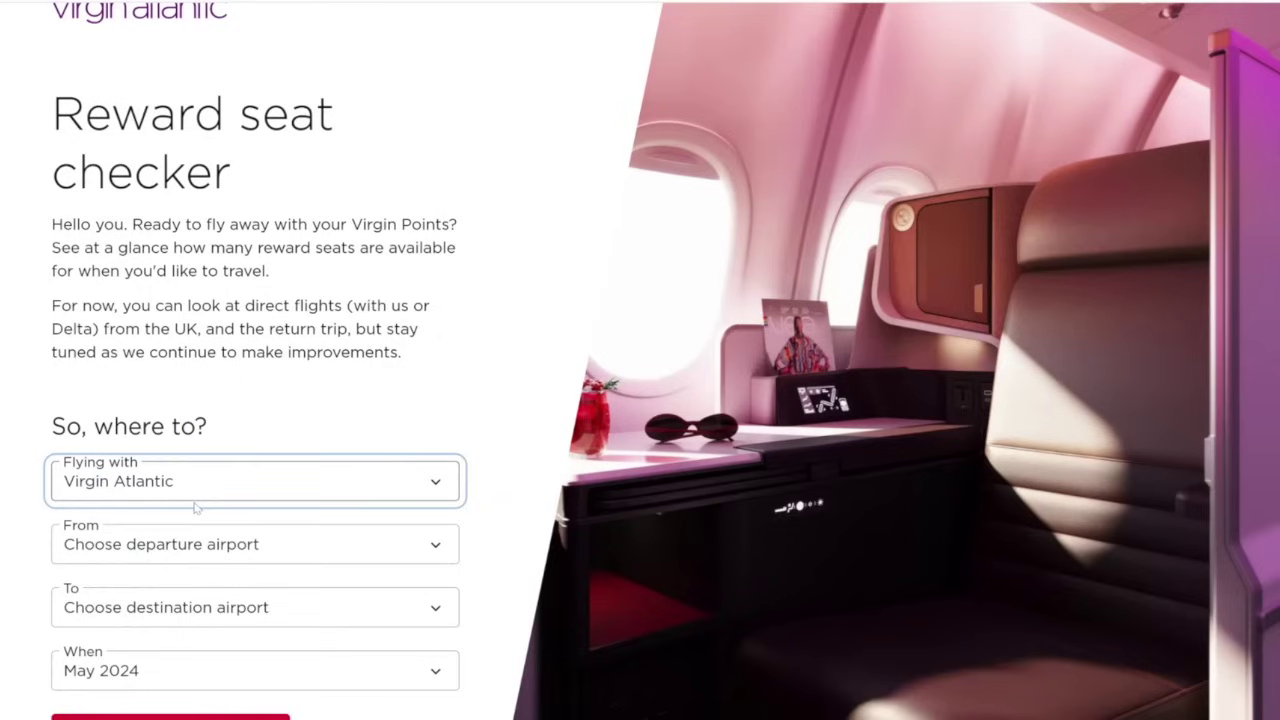
pyautogui.click(195, 508)
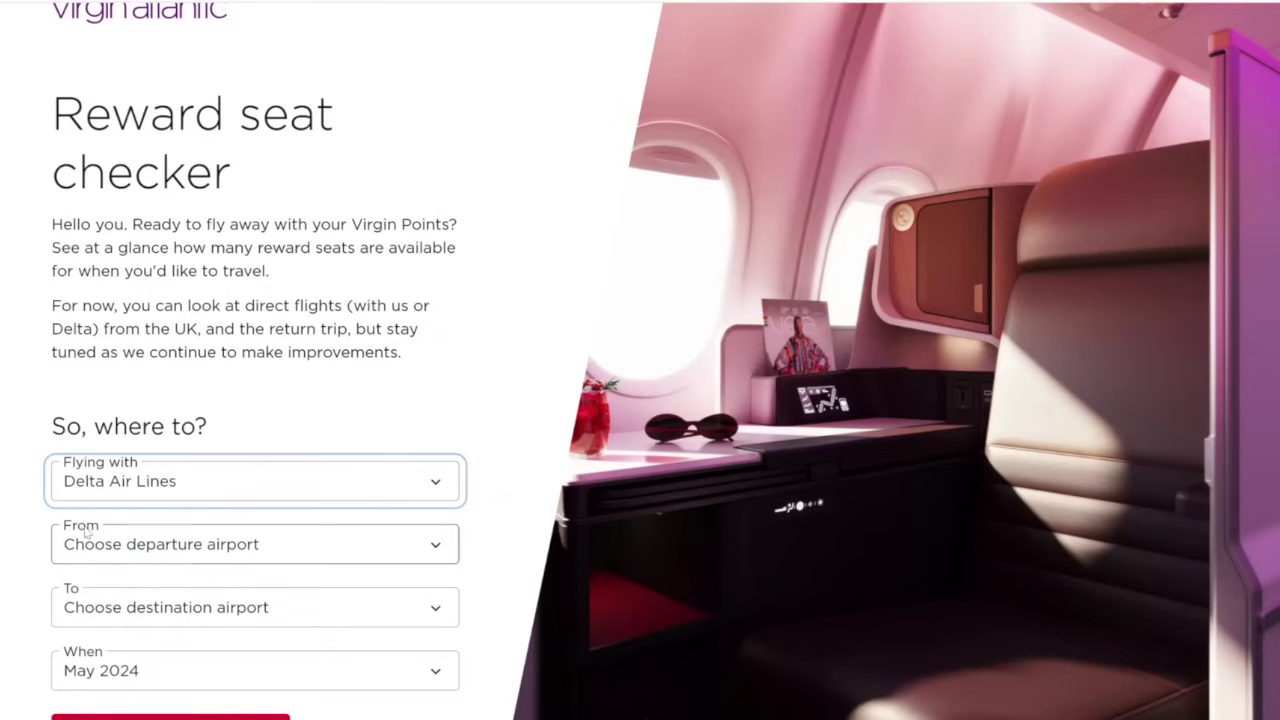
pyautogui.click(206, 550)
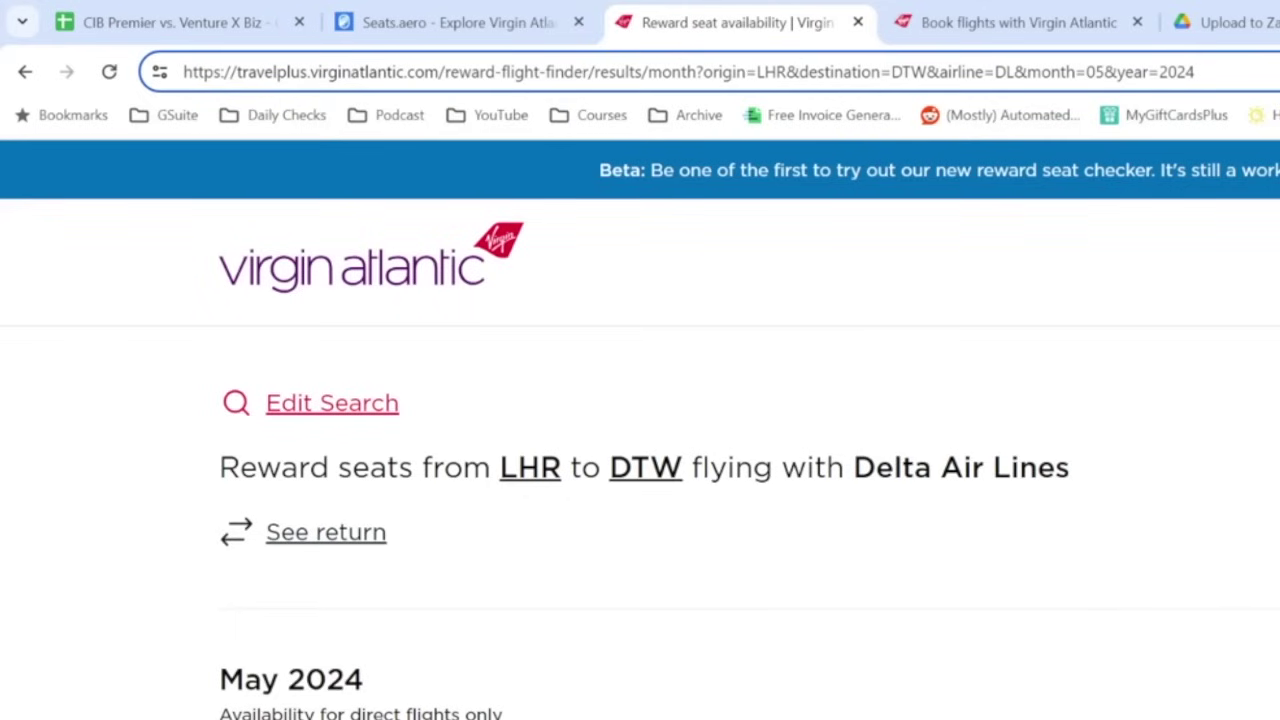
# Edit the page address to origin MSP and destination STL and load it
pyautogui.click(791, 71)
pyautogui.press('BackSpace')
pyautogui.press('BackSpace')
pyautogui.press('BackSpace')
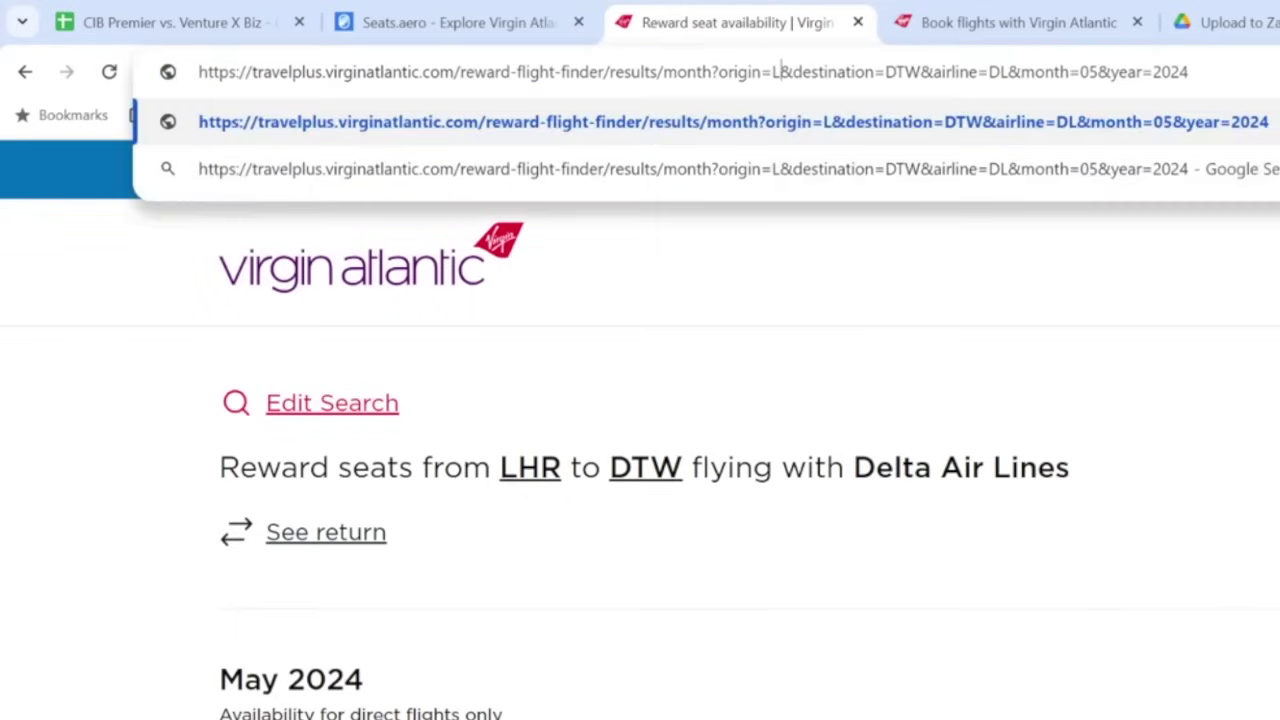
pyautogui.write('MST')
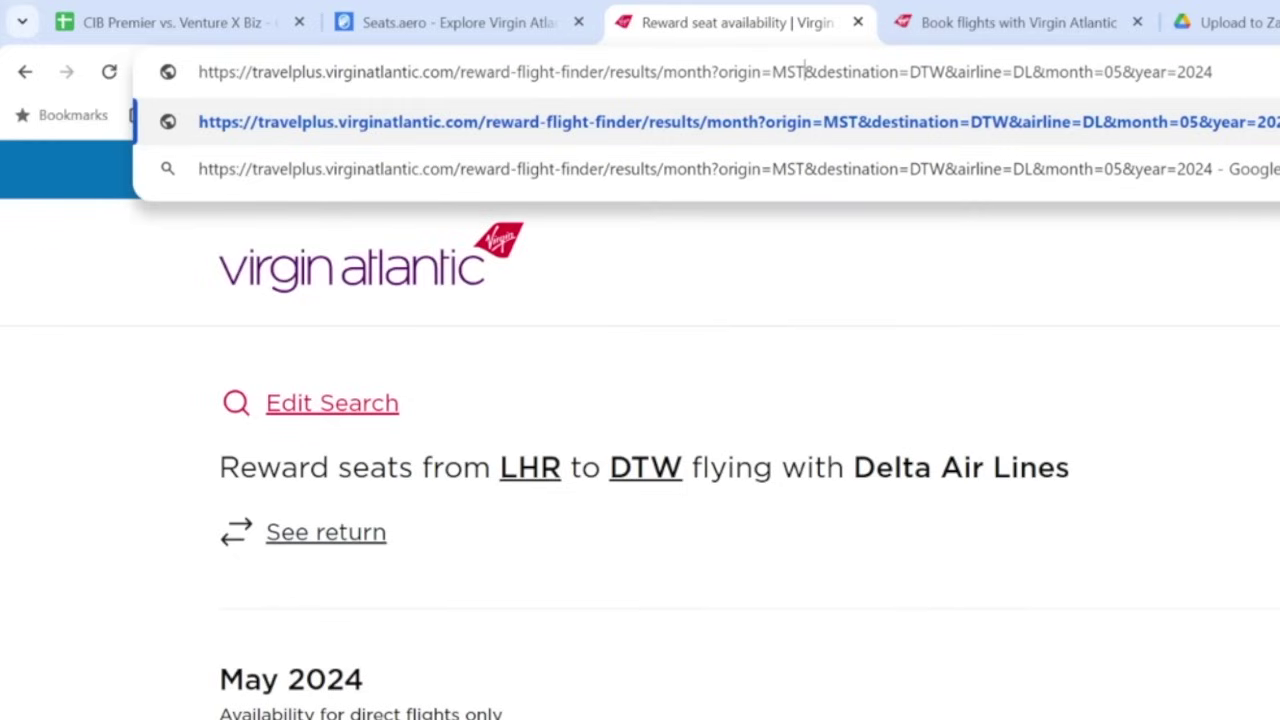
pyautogui.press('BackSpace')
pyautogui.write('P')
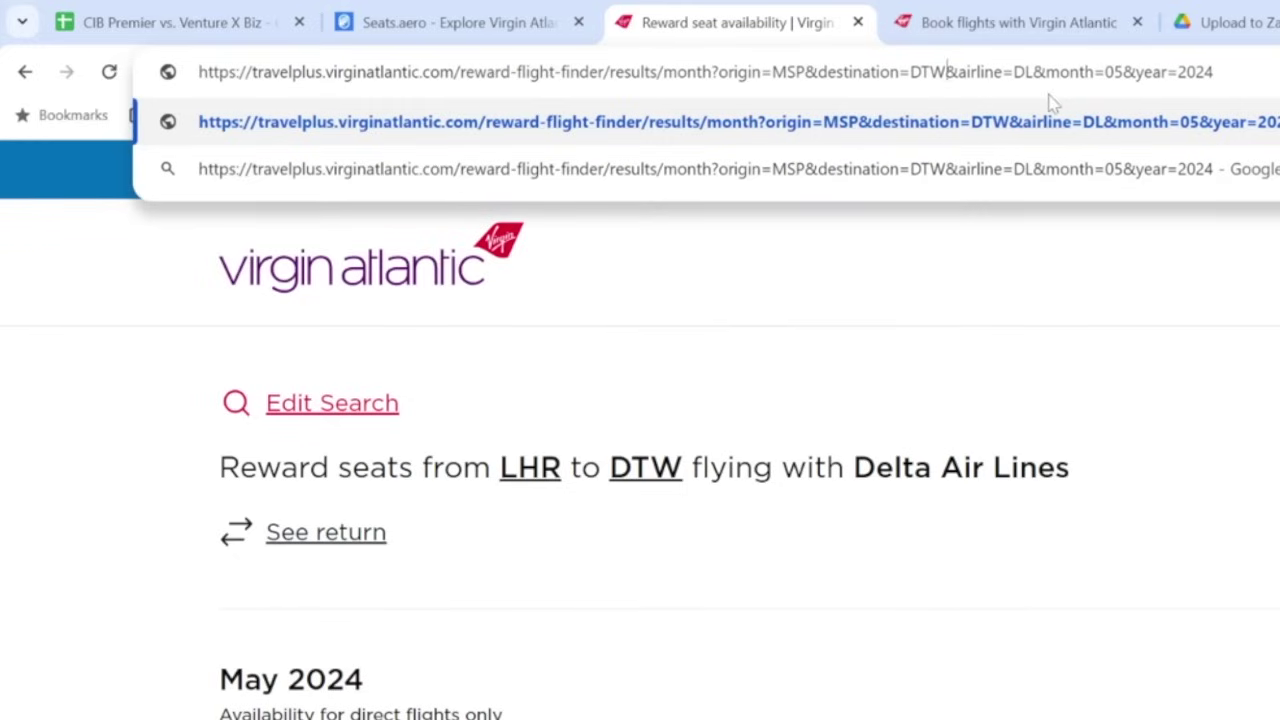
pyautogui.press('BackSpace')
pyautogui.press('BackSpace')
pyautogui.press('BackSpace')
pyautogui.write('STL')
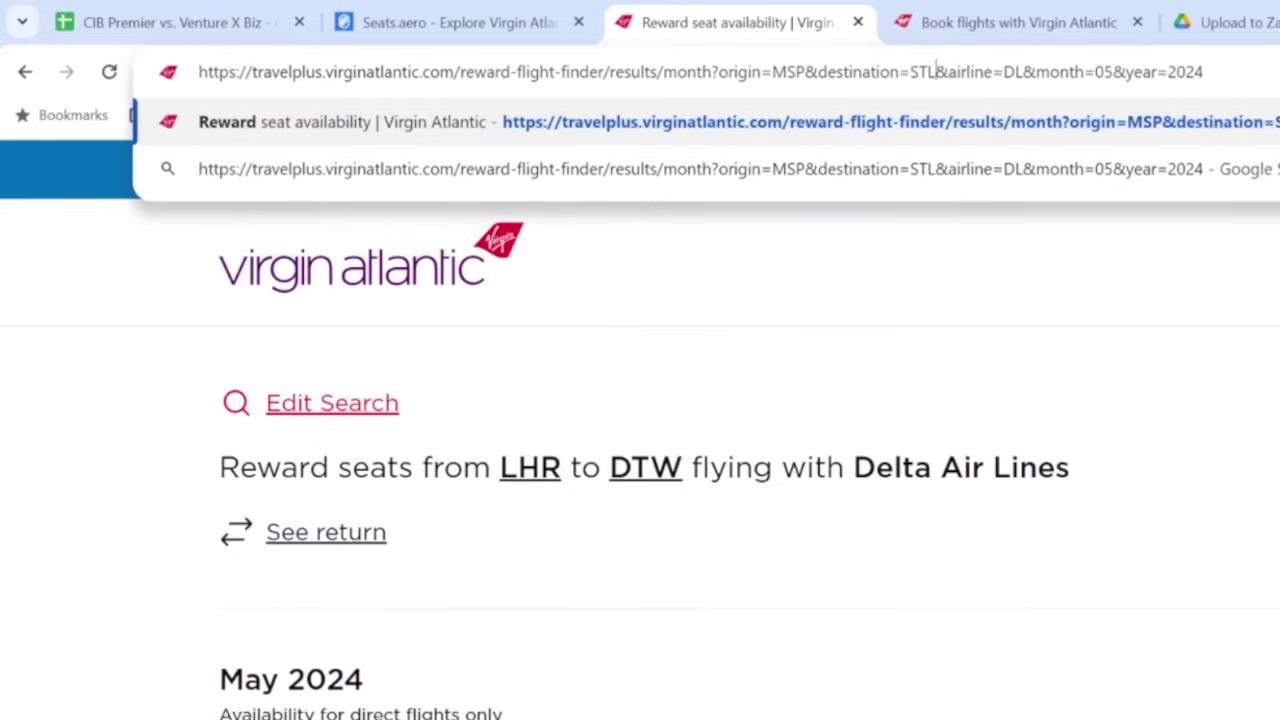
pyautogui.press('Return')
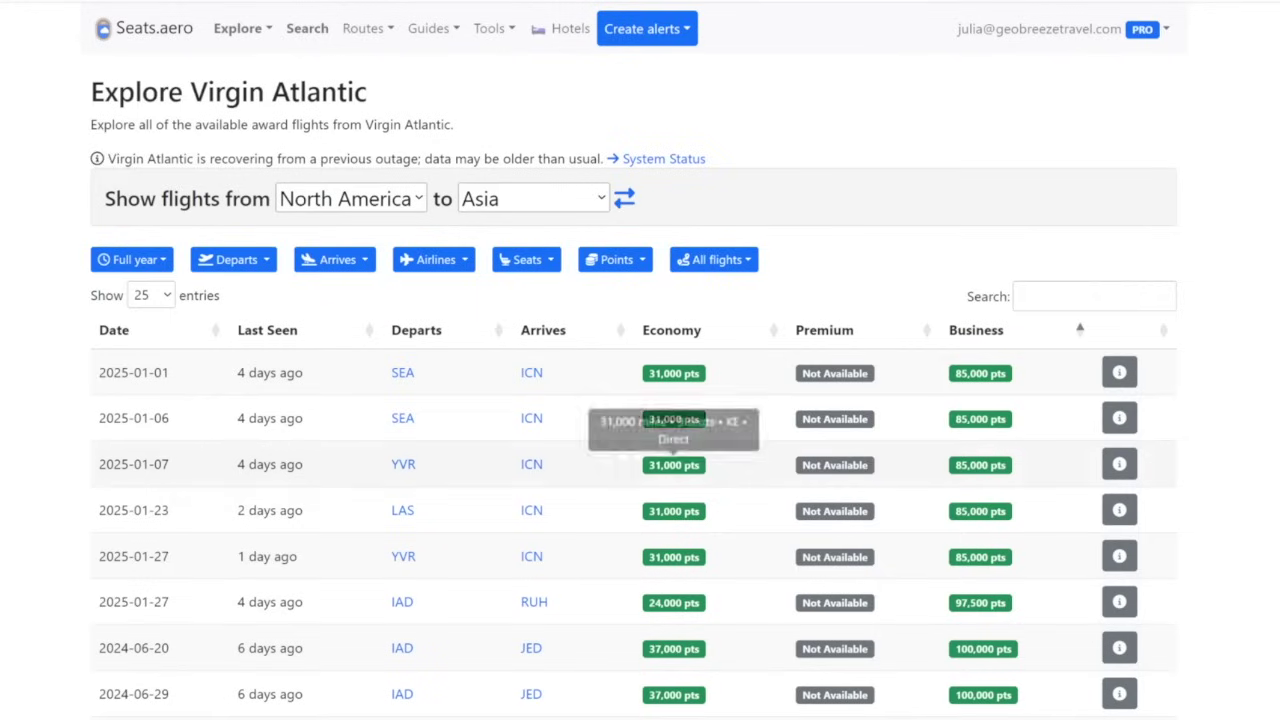
# Filter the Seats.aero award table by 'icn'
pyautogui.click(1095, 296)
pyautogui.write('icn')
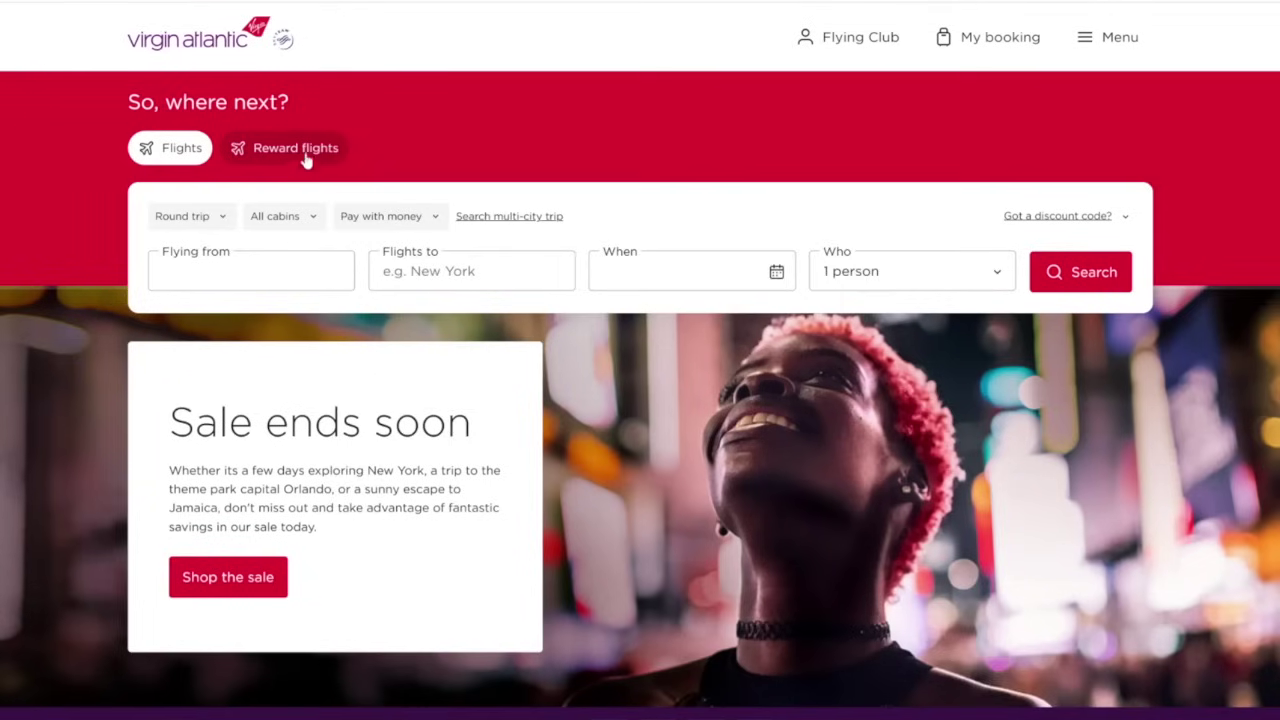
# Set up a one-way reward search from Seattle (SEA) to Seoul (ICN)
pyautogui.click(300, 150)
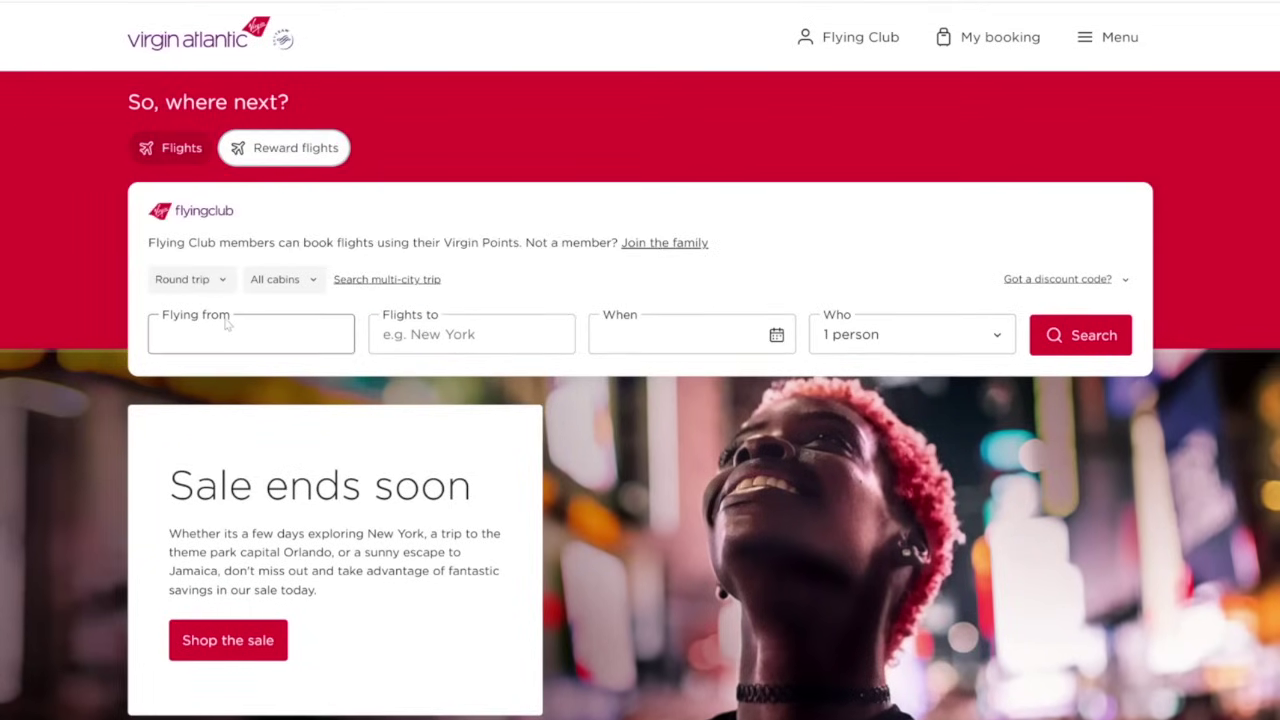
pyautogui.click(185, 279)
pyautogui.click(190, 328)
pyautogui.click(250, 334)
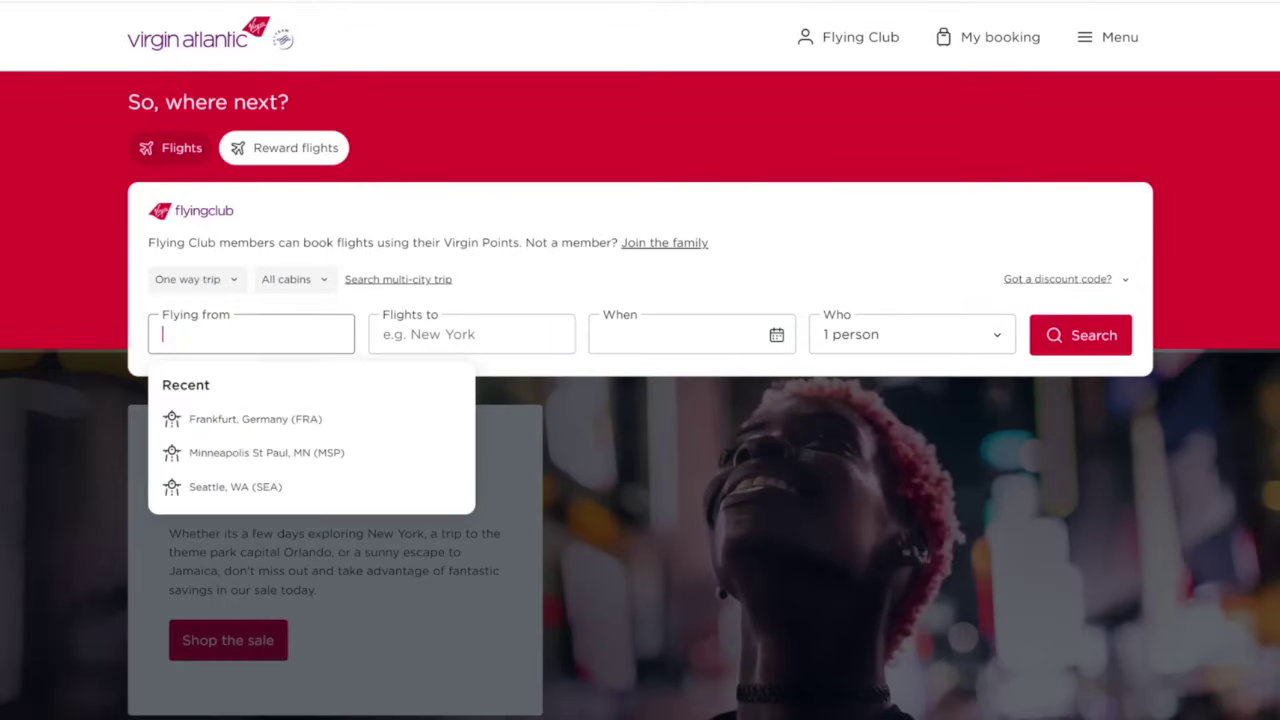
pyautogui.write('sea')
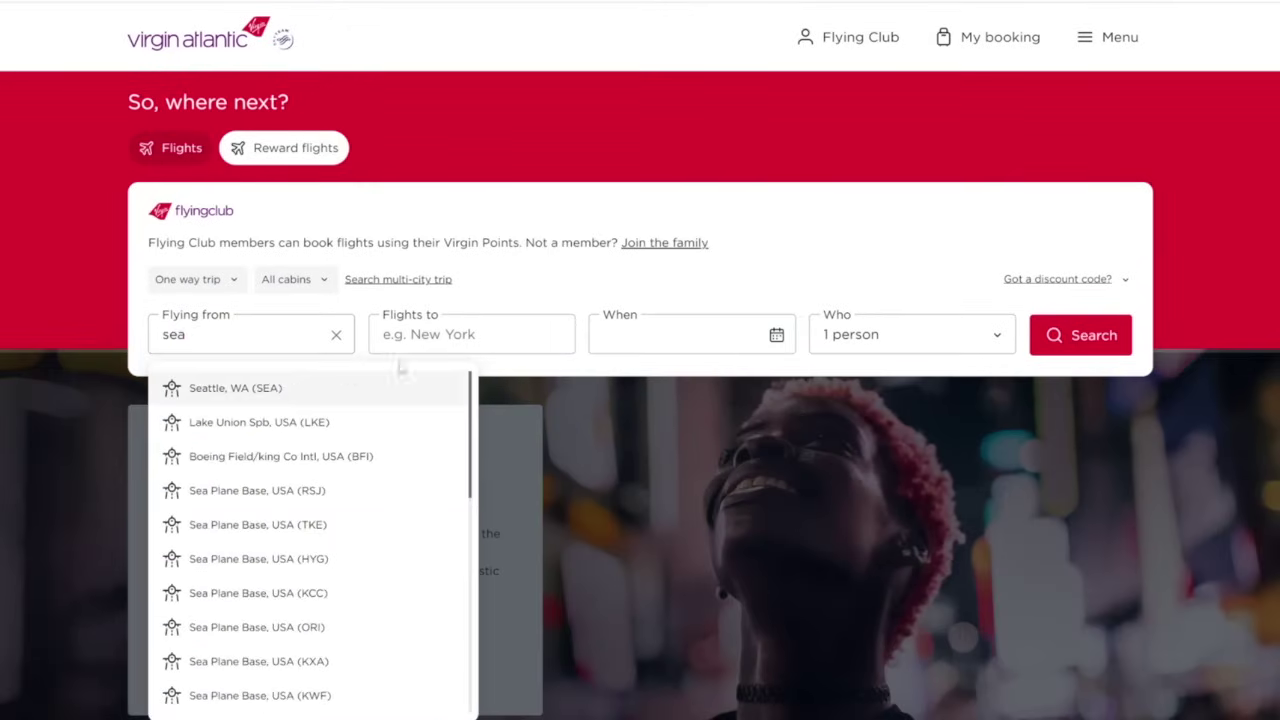
pyautogui.click(400, 378)
pyautogui.write('icn')
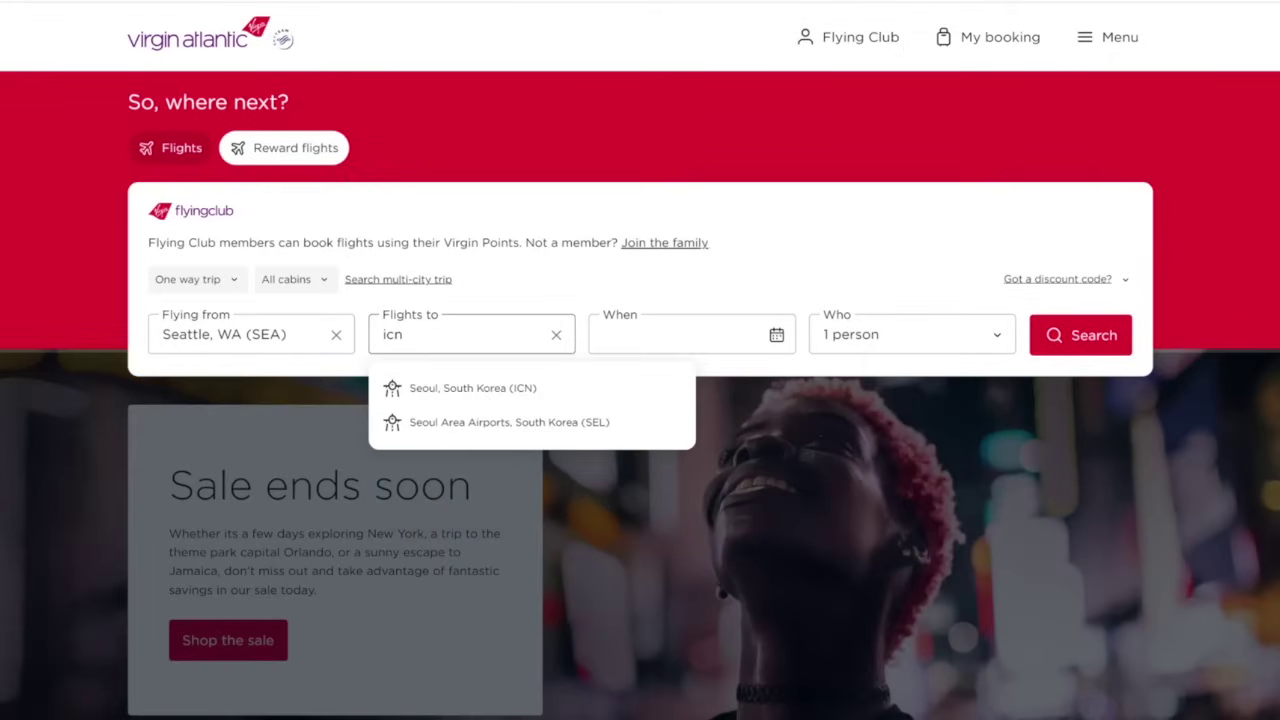
pyautogui.click(480, 388)
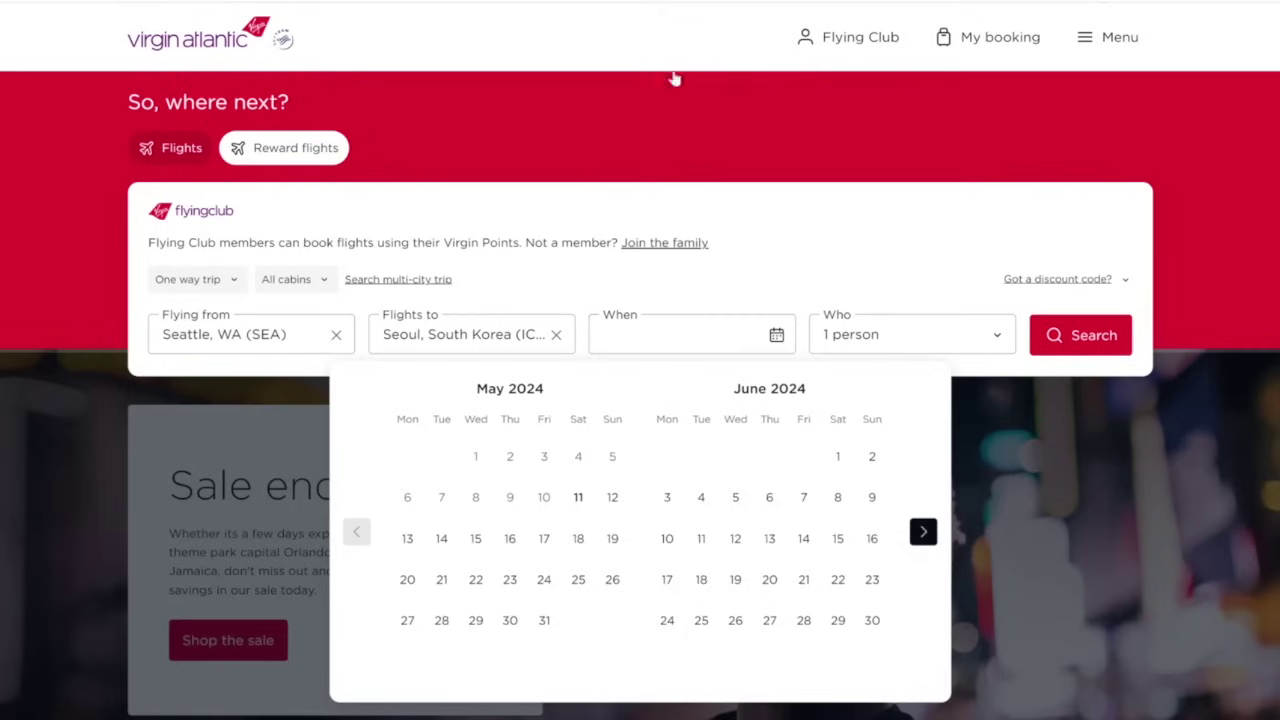
# Choose 6 January 2025 as the travel date and run the search
pyautogui.click(922, 534)
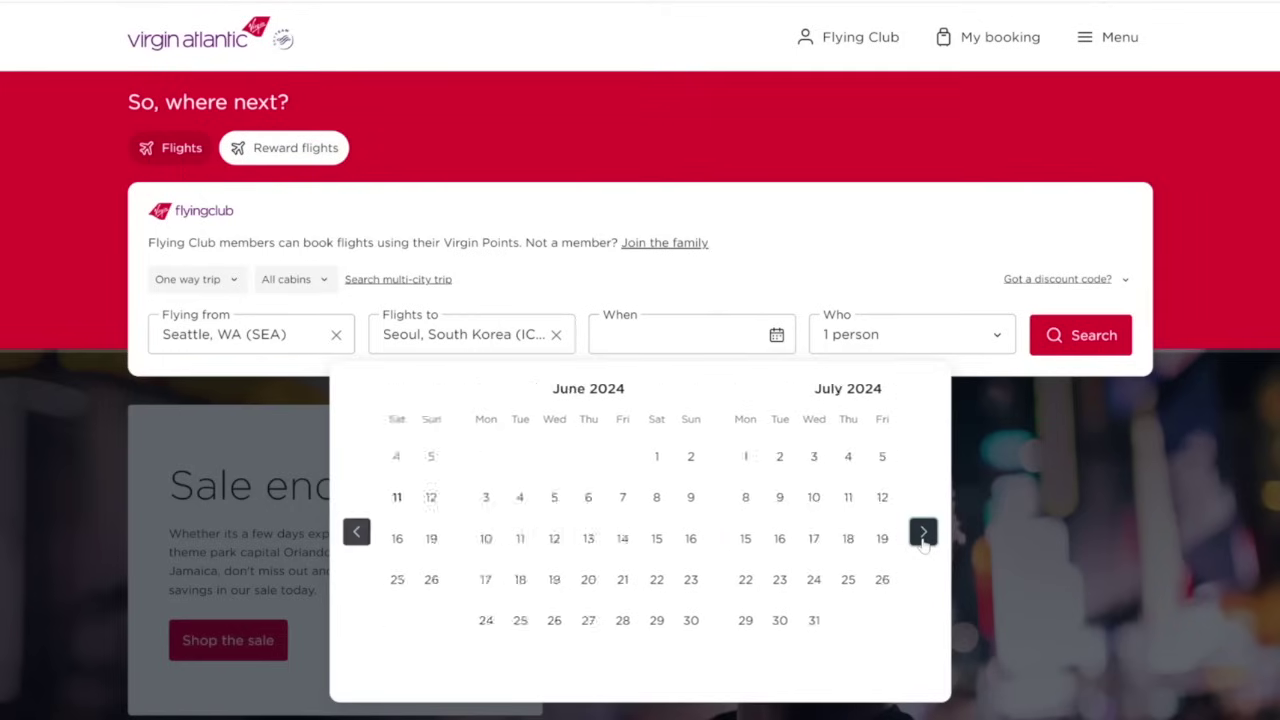
pyautogui.click(922, 534)
pyautogui.click(922, 534)
pyautogui.click(922, 534)
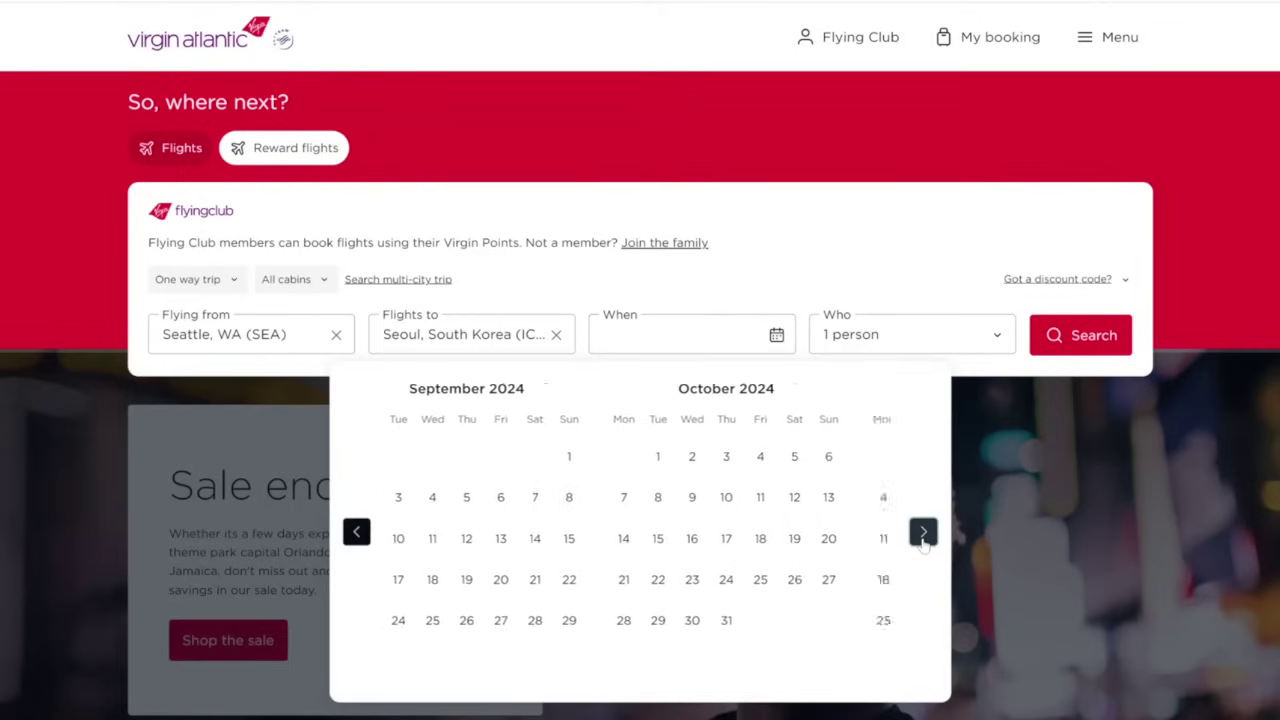
pyautogui.click(922, 533)
pyautogui.click(922, 533)
pyautogui.click(922, 533)
pyautogui.click(922, 533)
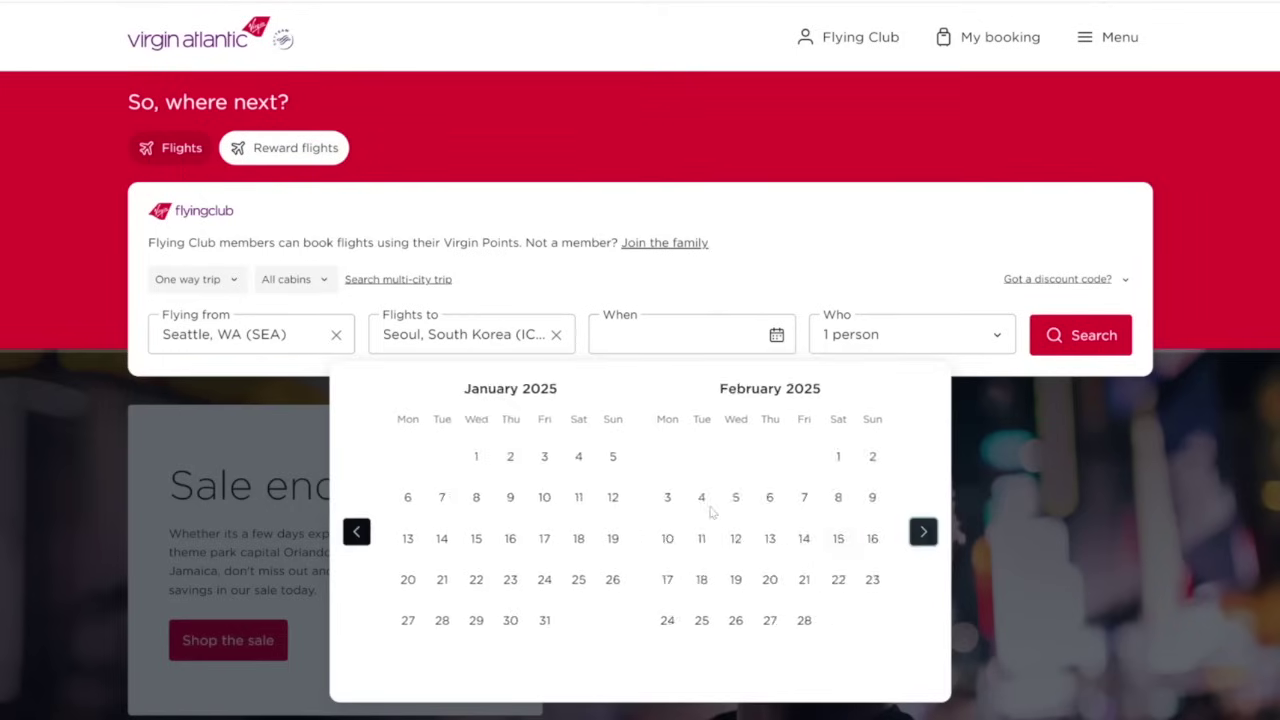
pyautogui.click(408, 498)
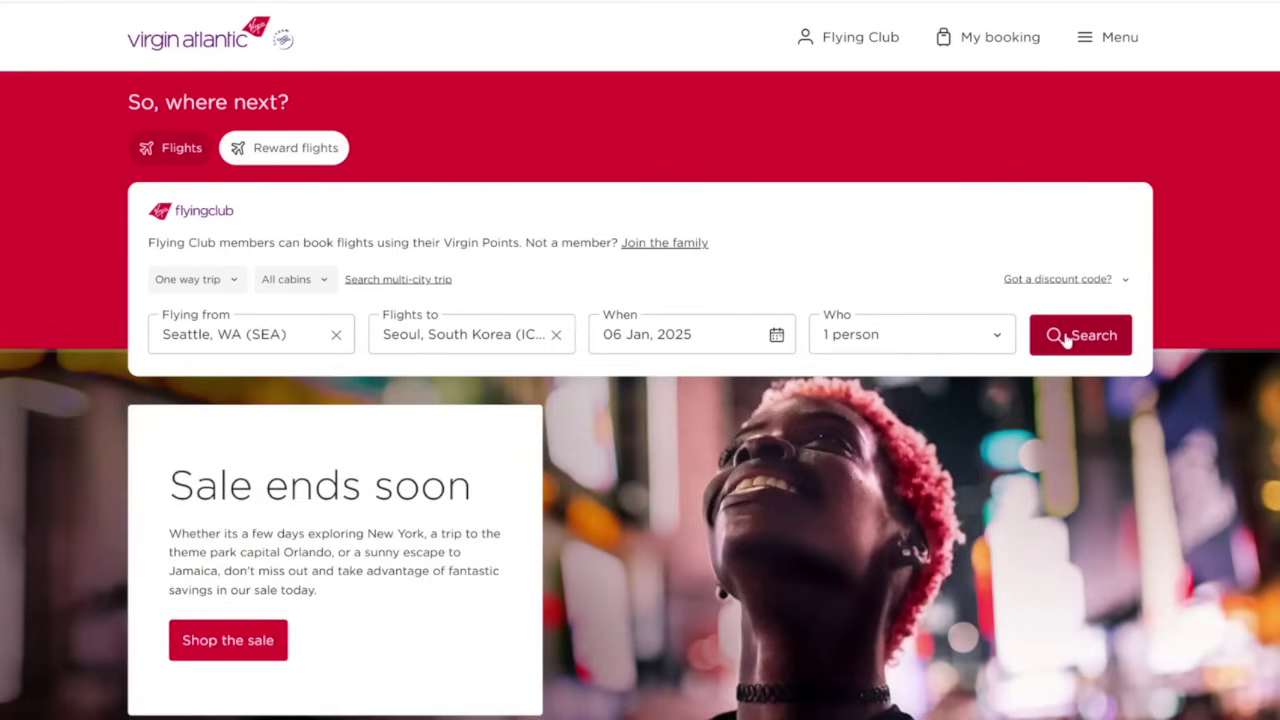
pyautogui.click(1066, 340)
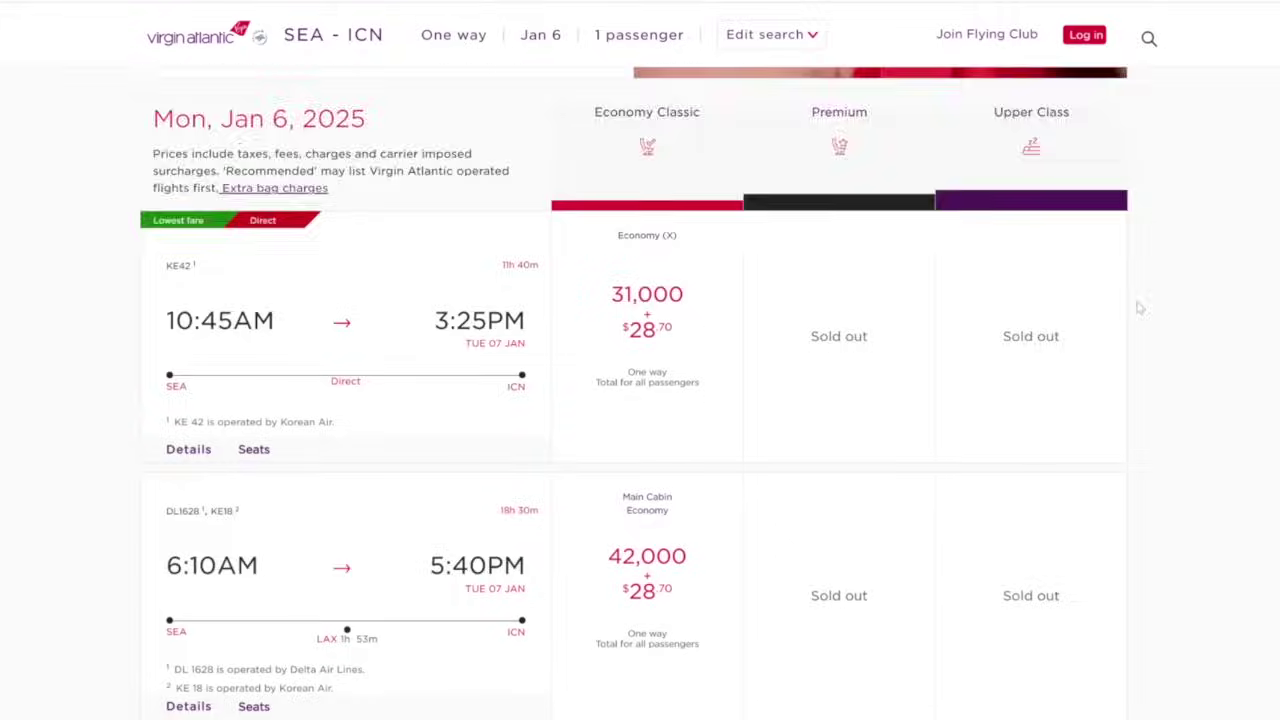
# Scroll through the SEA–ICN flight results for 6 January 2025
pyautogui.scroll(-7, 1138, 308)
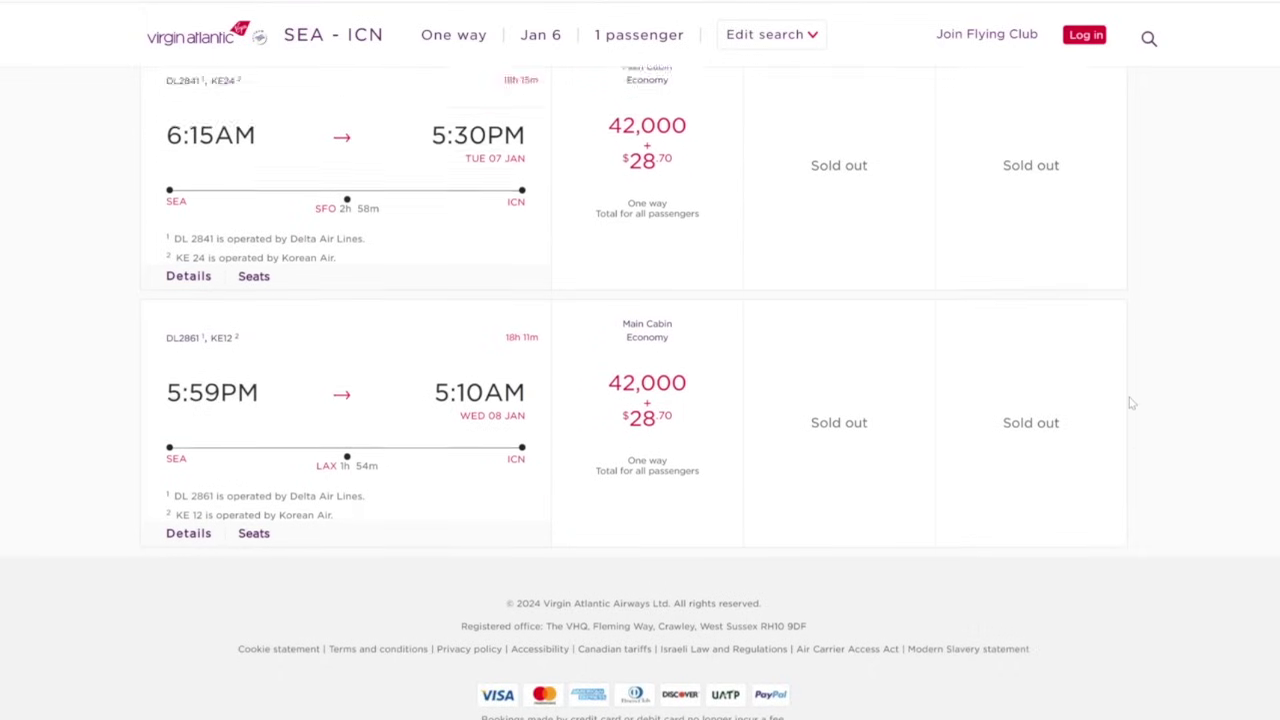
pyautogui.scroll(10, 1131, 403)
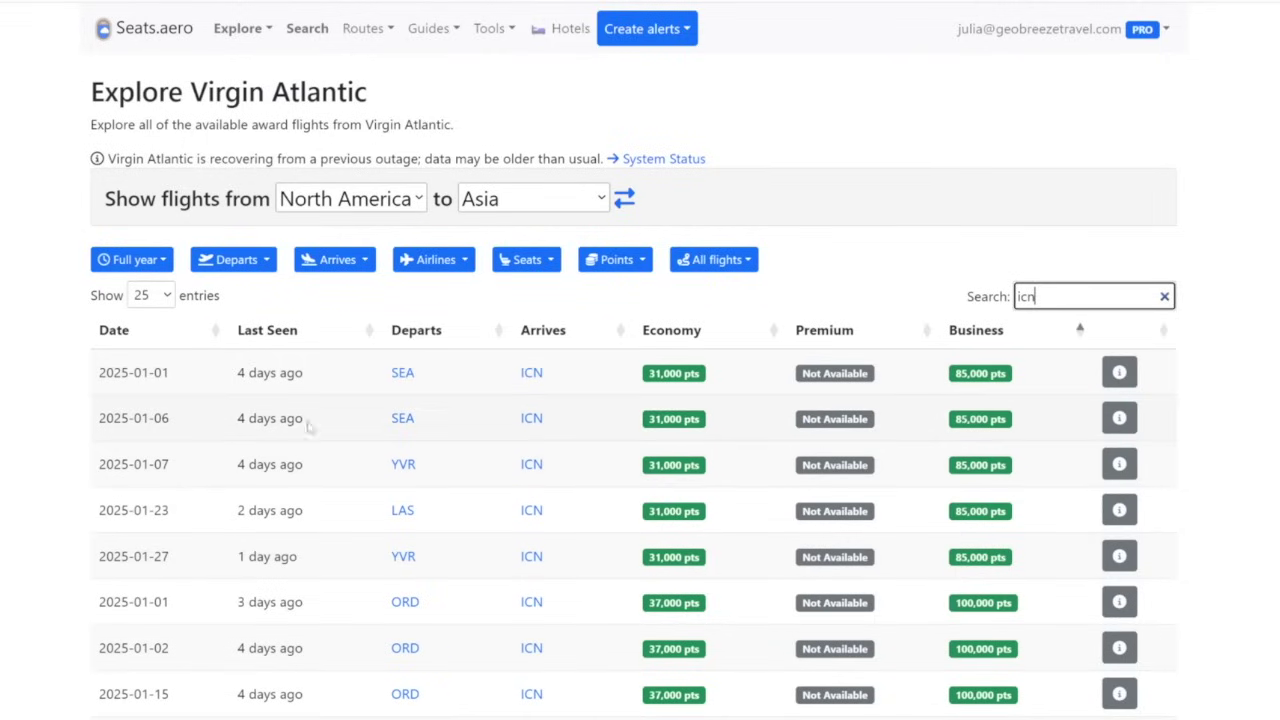
pyautogui.moveTo(309, 426); pyautogui.dragTo(206, 423)
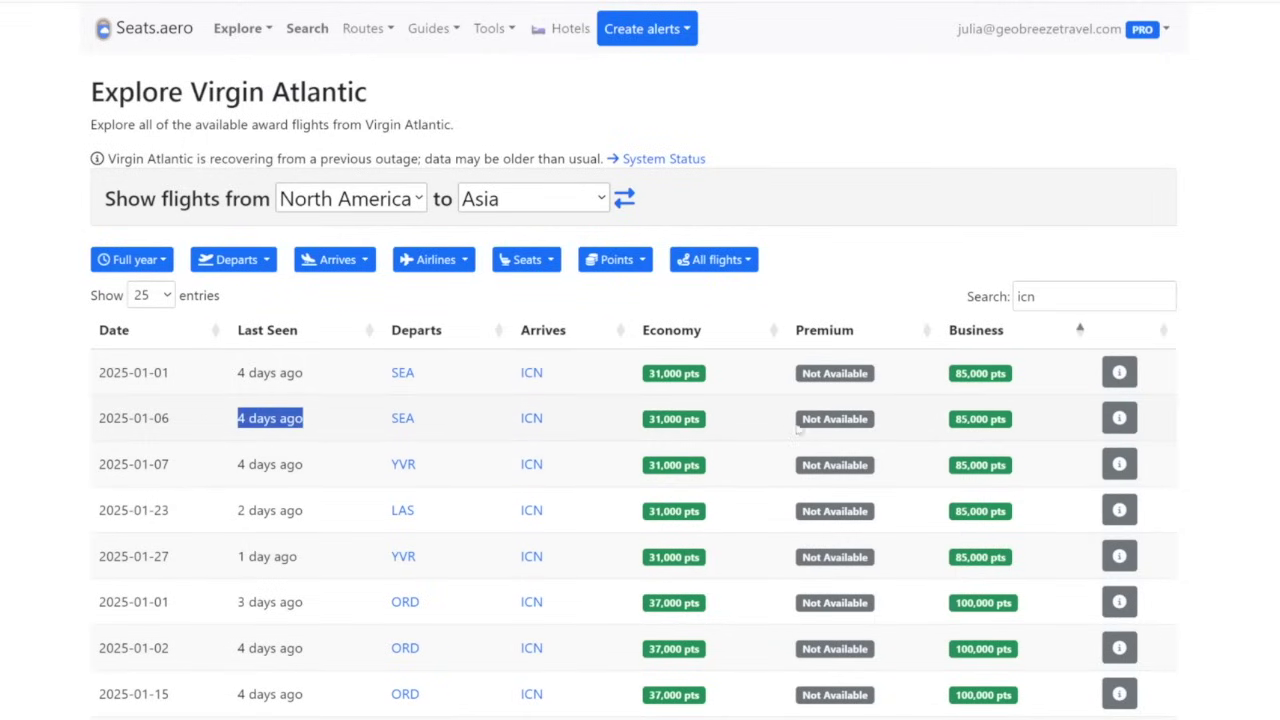
pyautogui.moveTo(1016, 421)
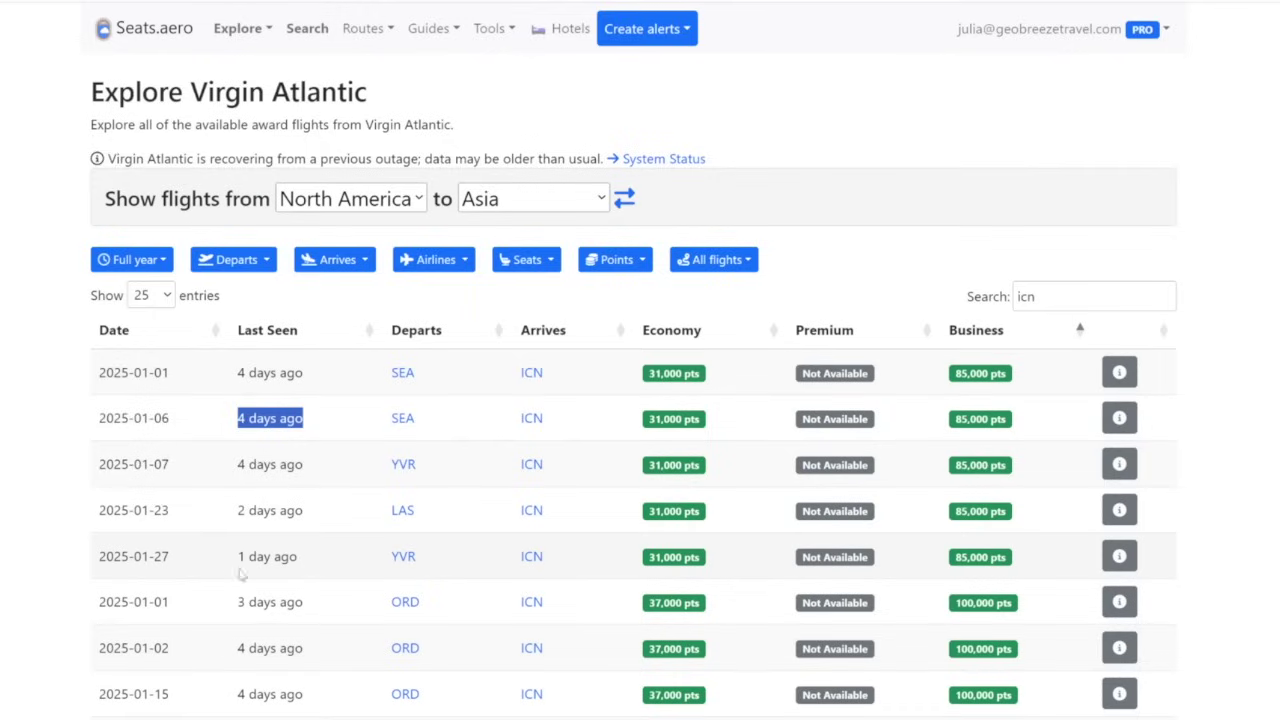
pyautogui.moveTo(309, 569); pyautogui.dragTo(230, 568)
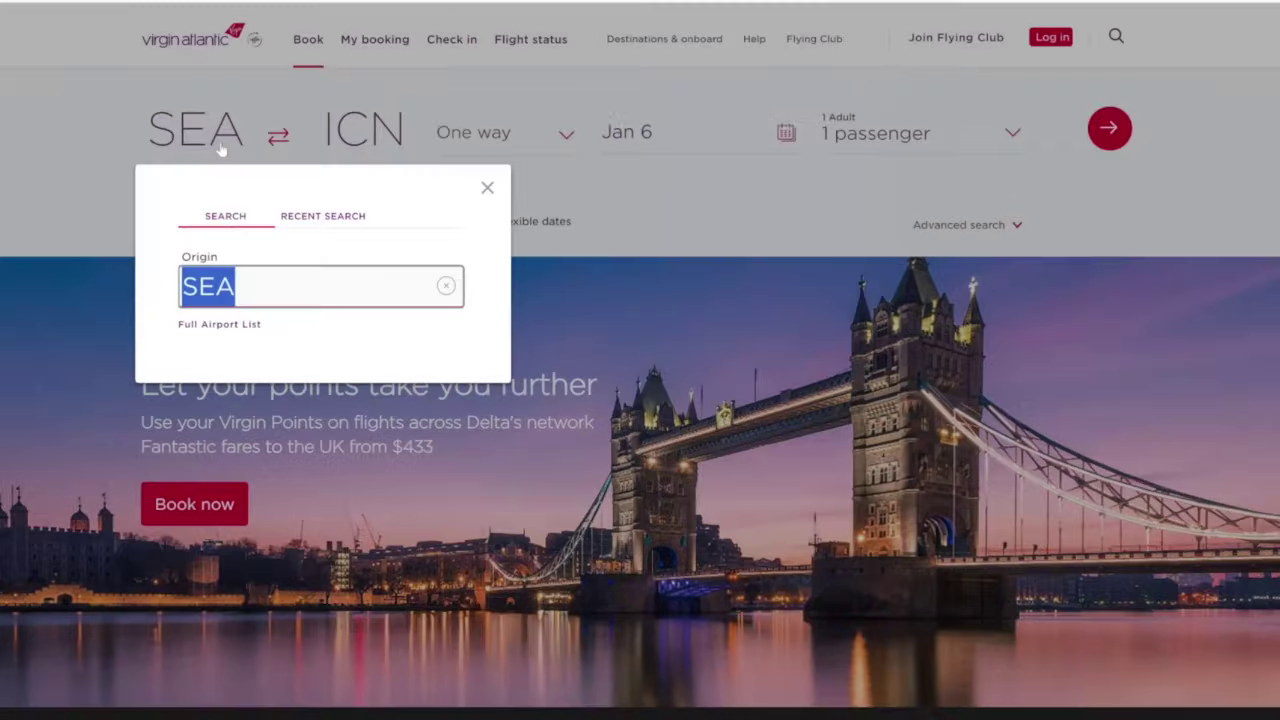
# Change the origin airport to Vancouver (YVR)
pyautogui.write('yvr')
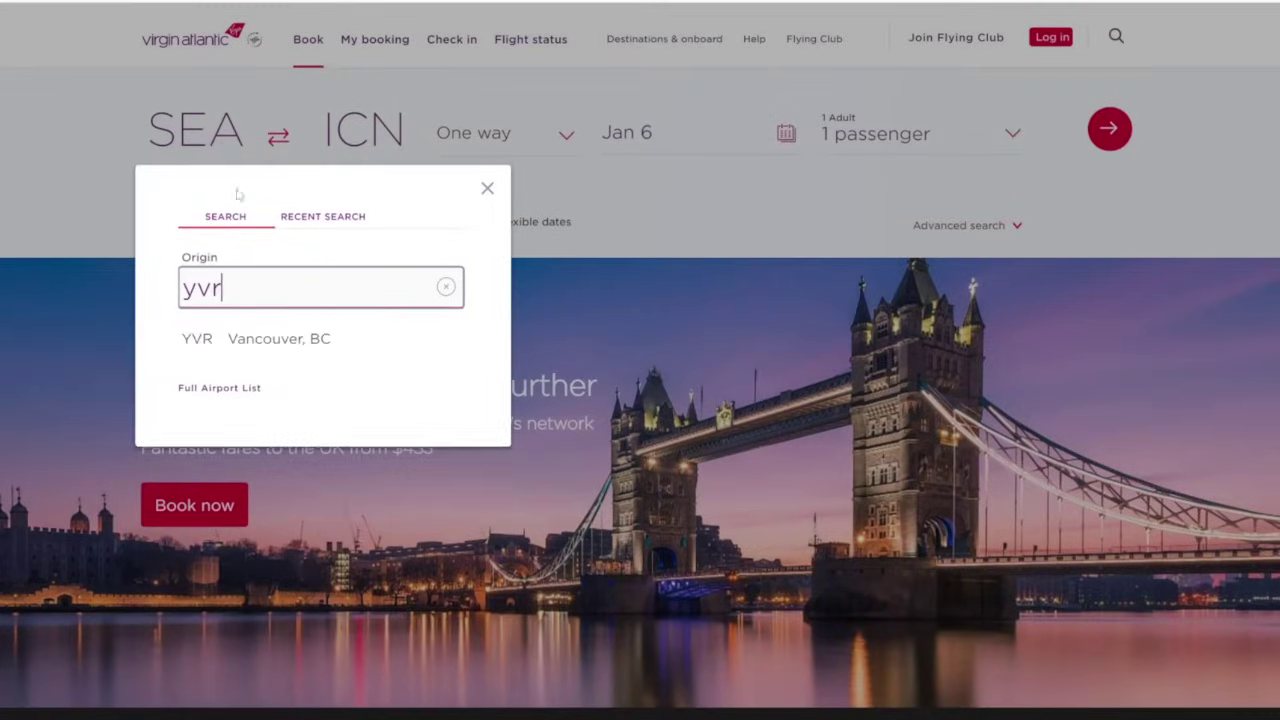
pyautogui.press('Return')
pyautogui.click(390, 155)
# Set Seoul (ICN) as destination via the full airport list's South Korea section
pyautogui.write('icn')
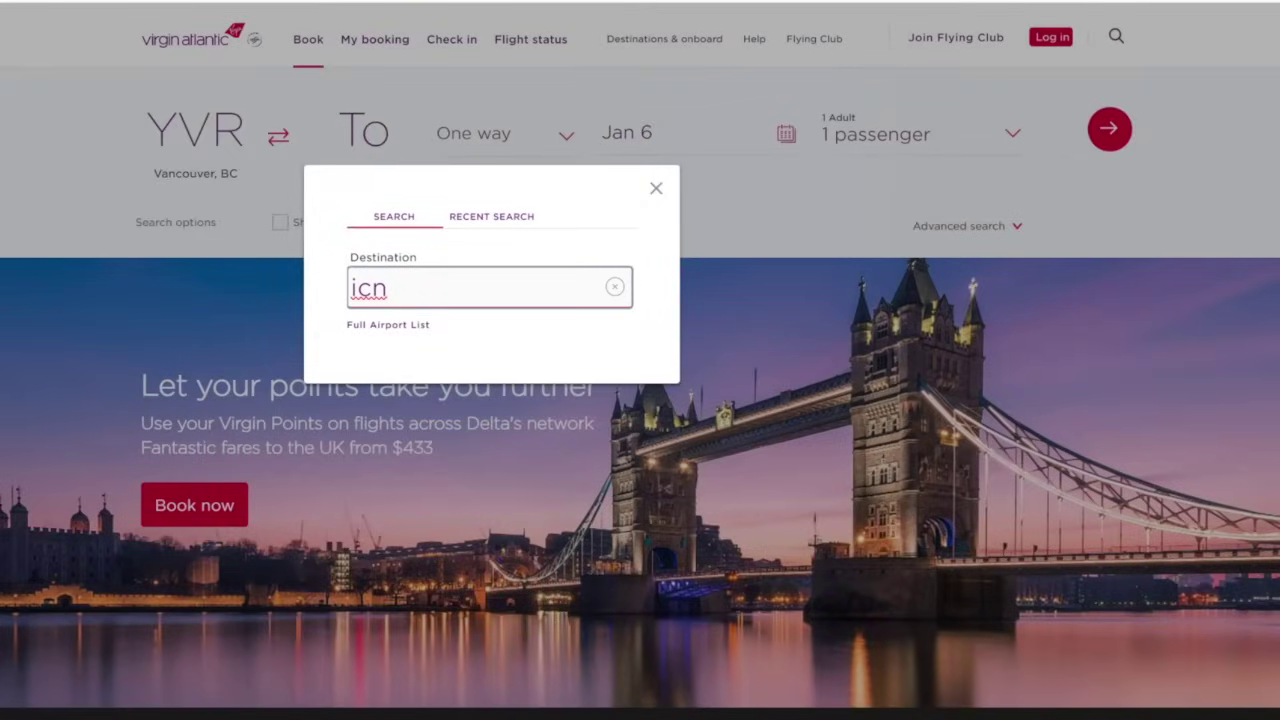
pyautogui.click(377, 326)
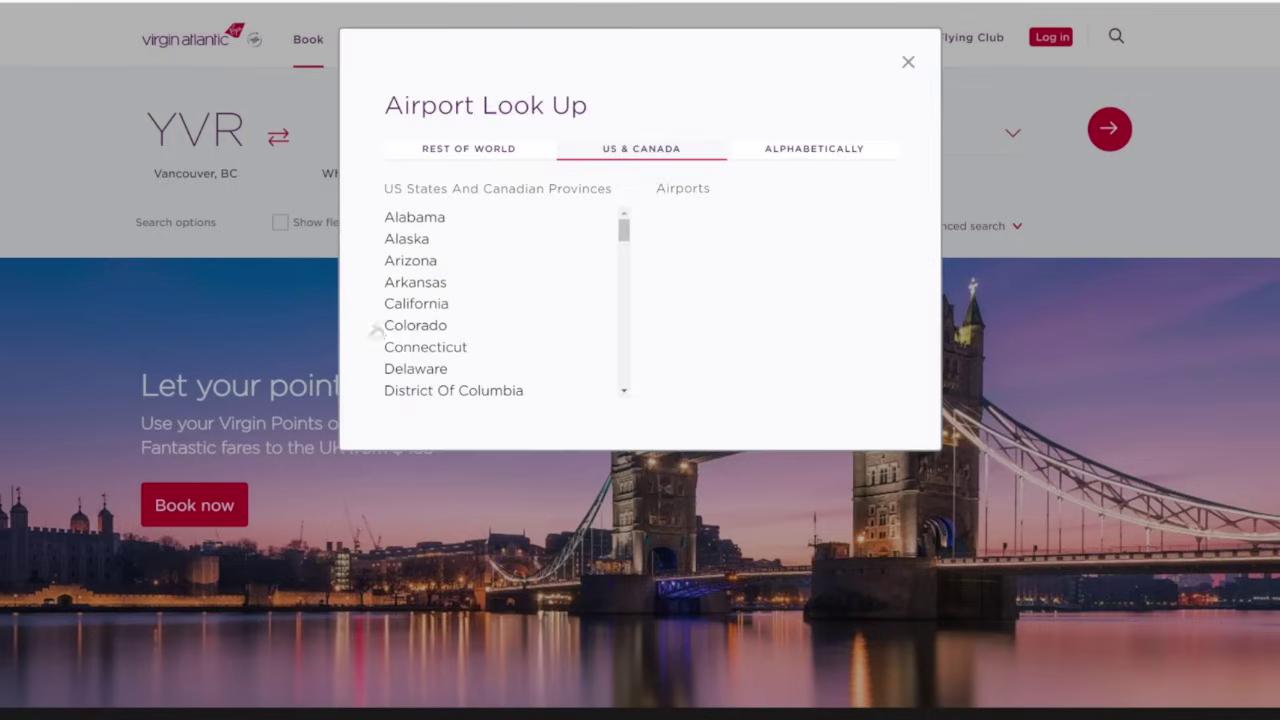
pyautogui.click(513, 156)
pyautogui.moveTo(624, 228); pyautogui.dragTo(617, 362)
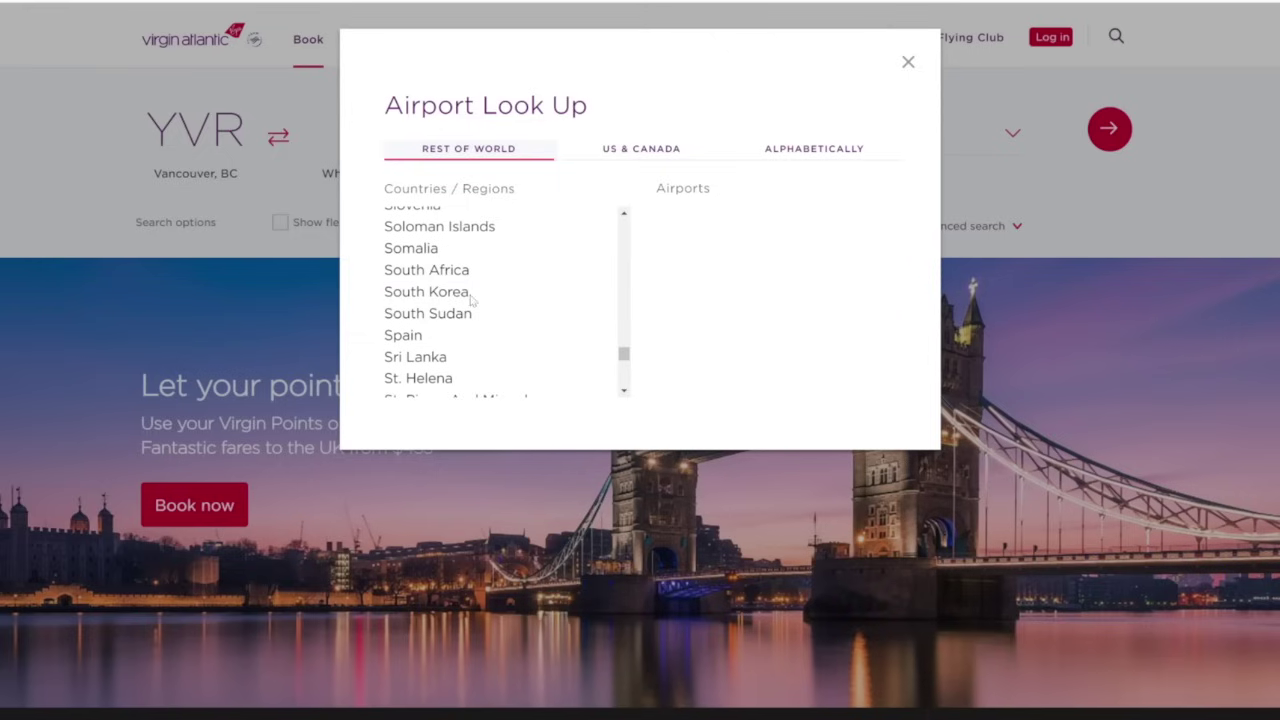
pyautogui.click(471, 296)
pyautogui.moveTo(882, 248); pyautogui.dragTo(882, 310)
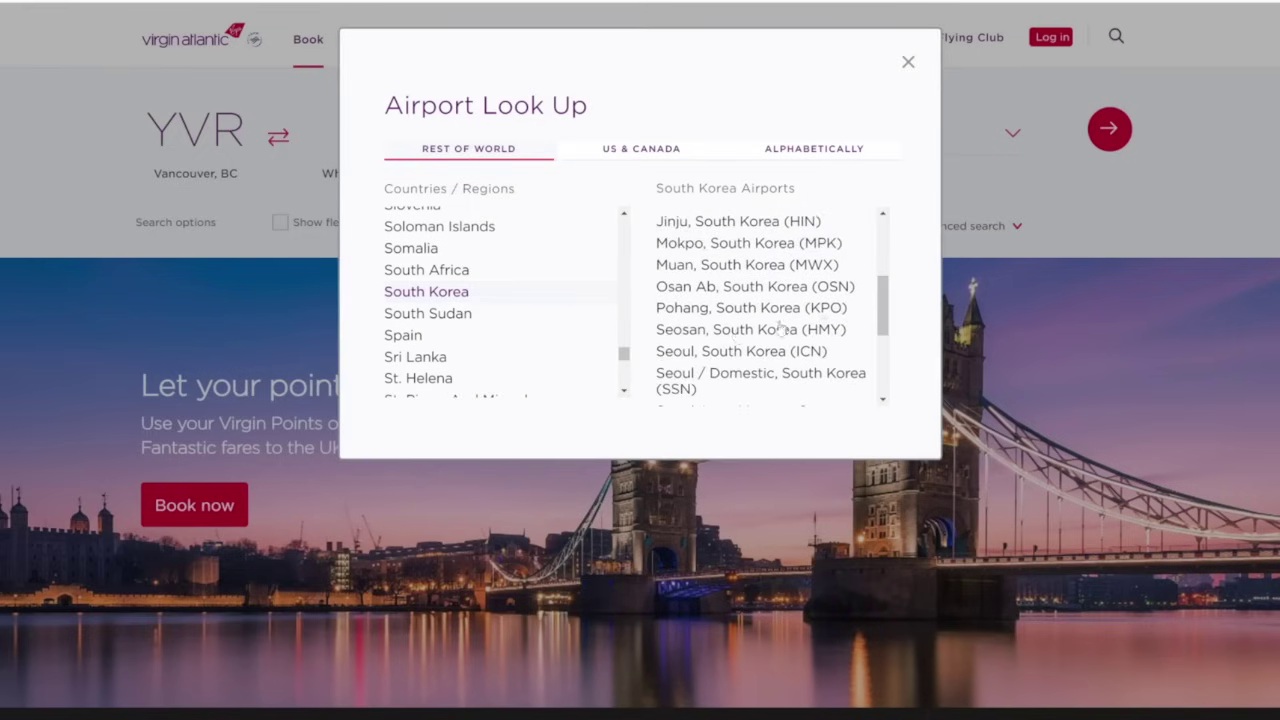
pyautogui.click(692, 351)
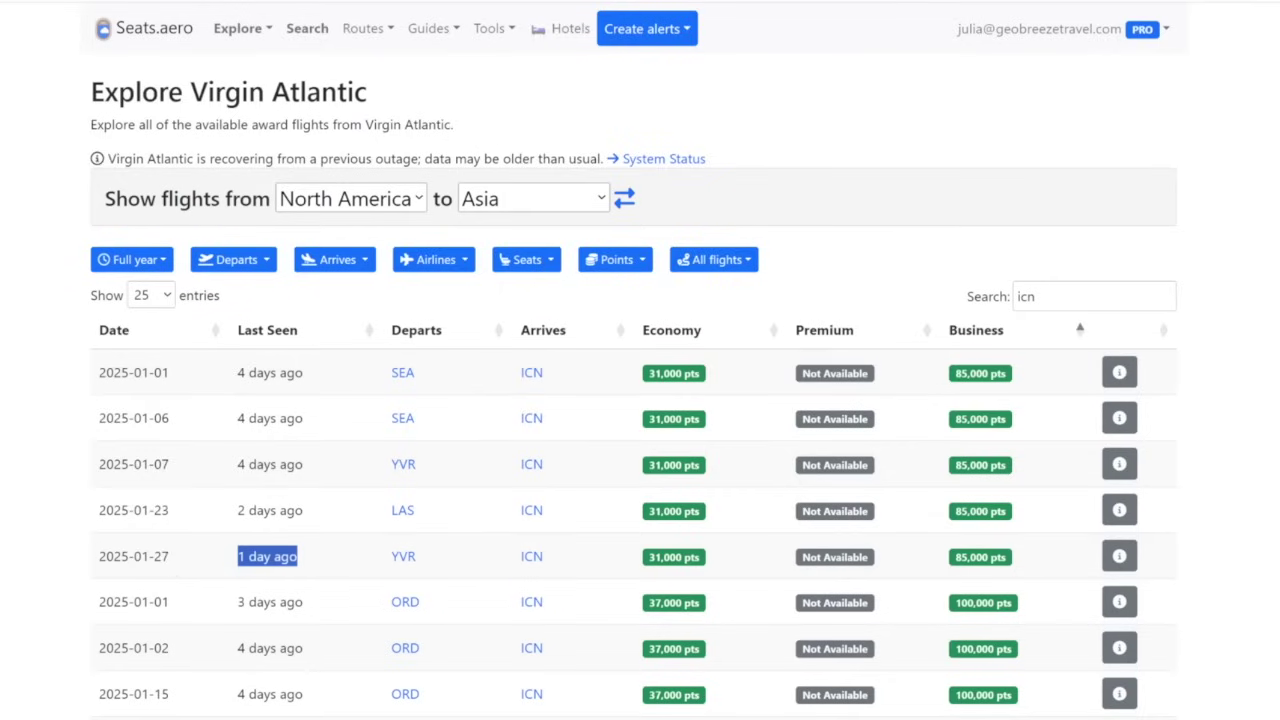
# Change the date to 27 January 2025, limit to Upper Class points fares, and search
pyautogui.tripleClick(142, 556)
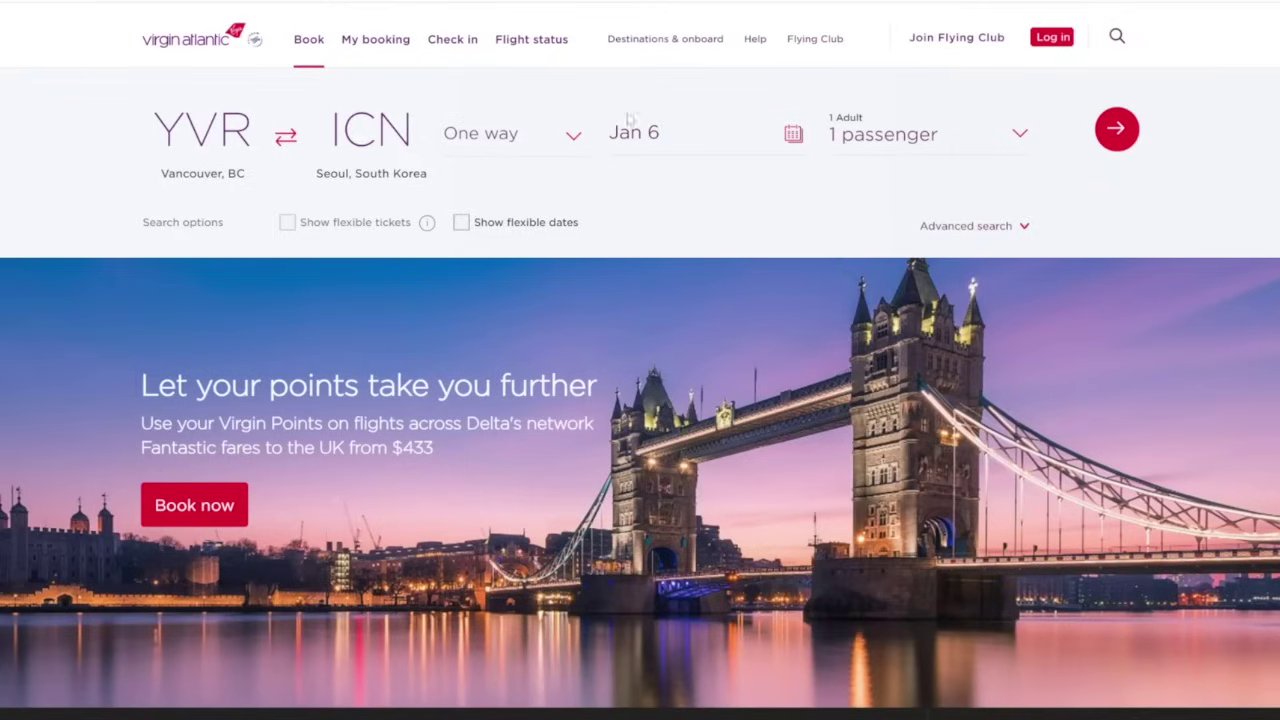
pyautogui.click(676, 146)
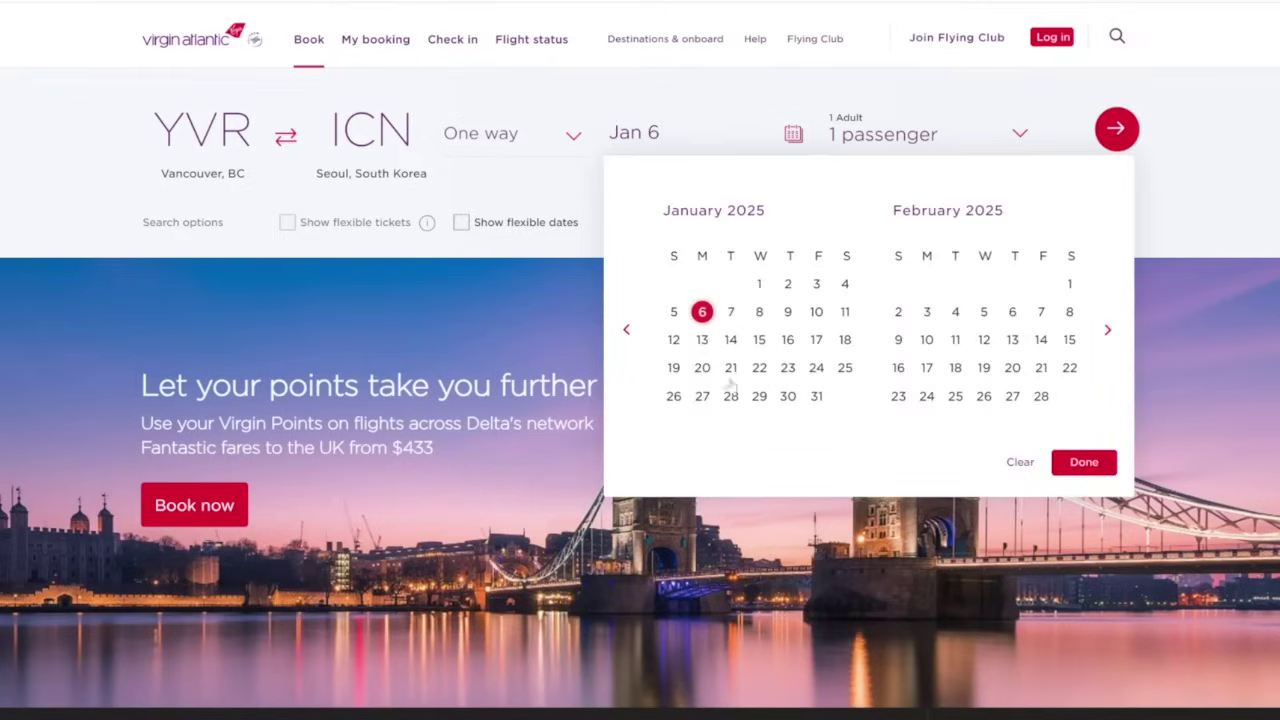
pyautogui.click(703, 396)
pyautogui.click(1095, 466)
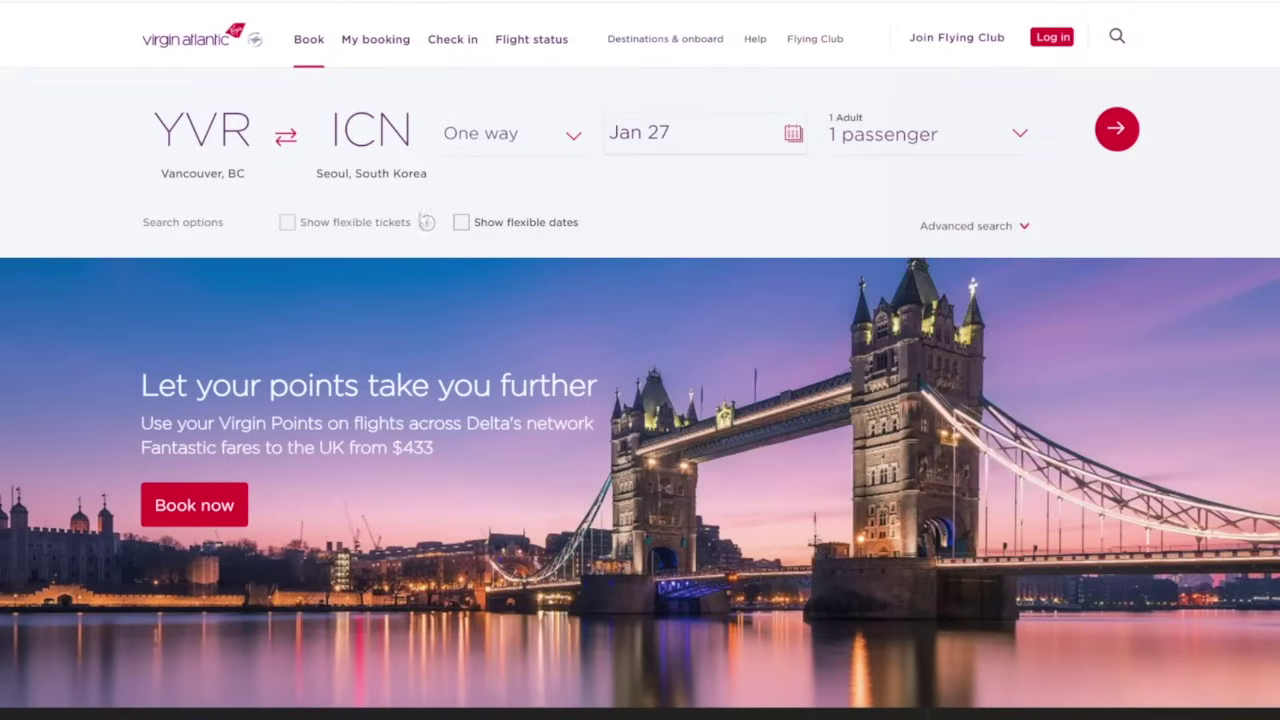
pyautogui.click(975, 229)
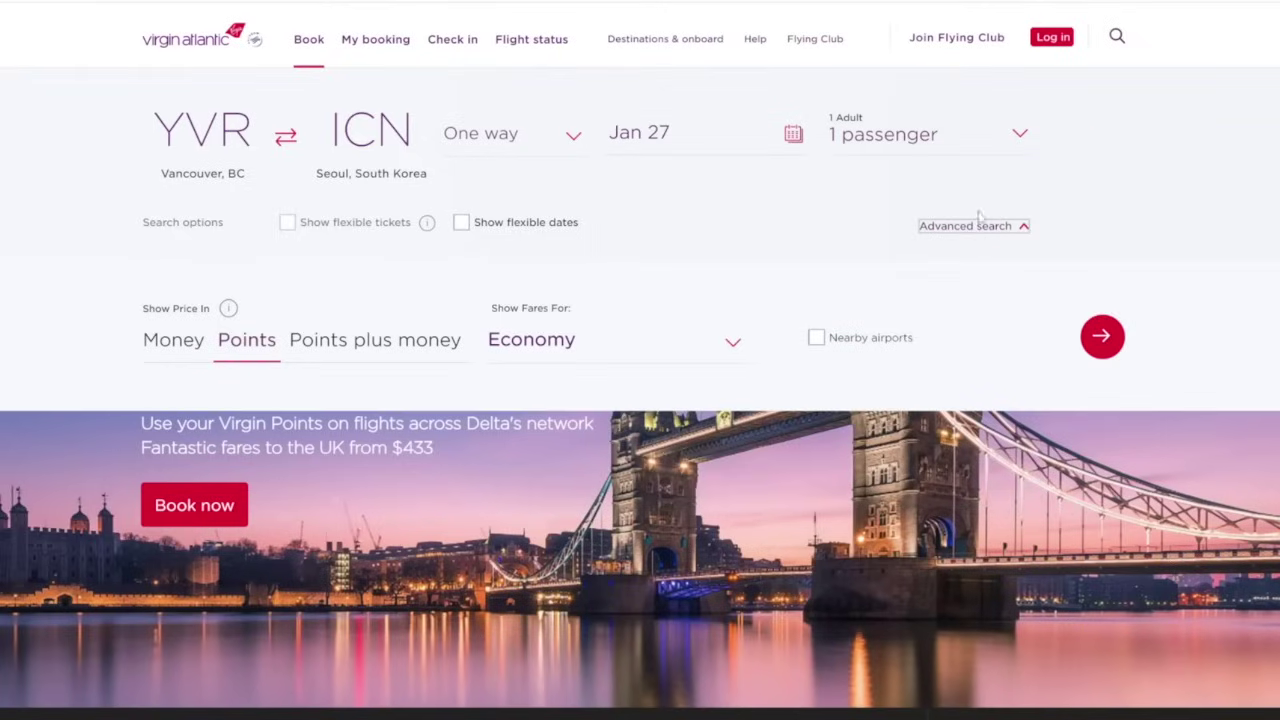
pyautogui.click(548, 360)
pyautogui.click(505, 537)
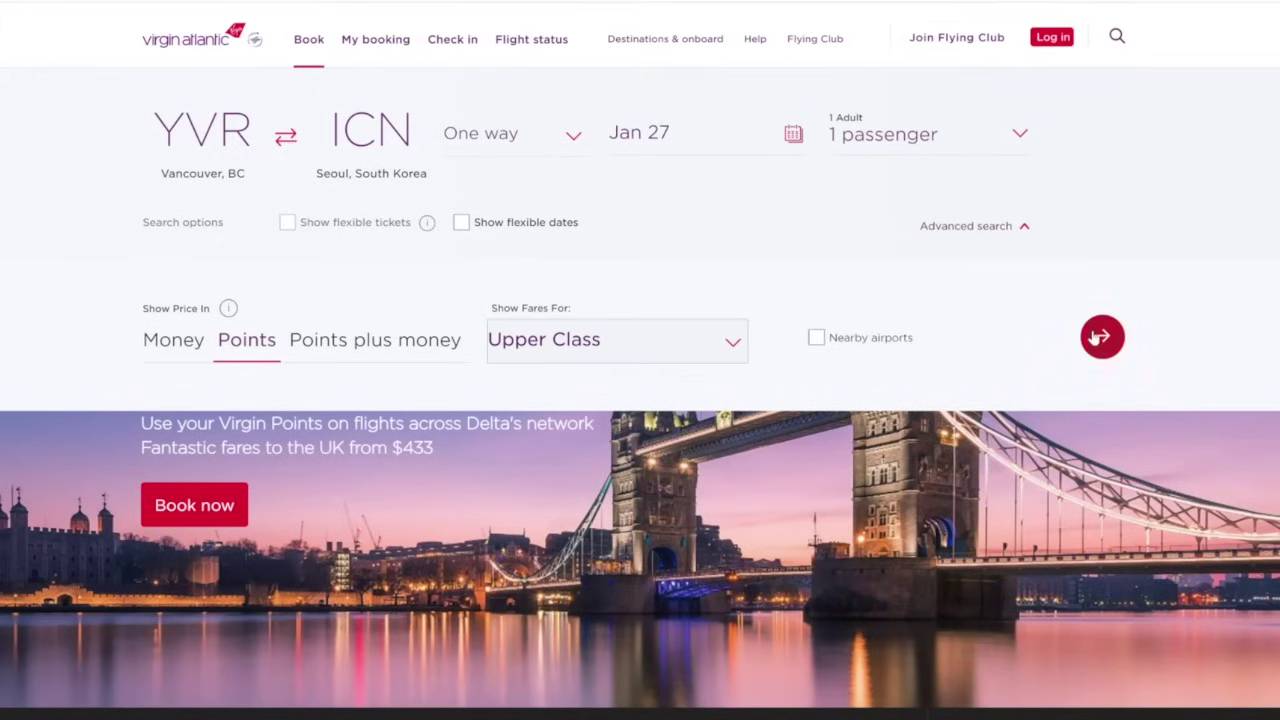
pyautogui.click(1099, 337)
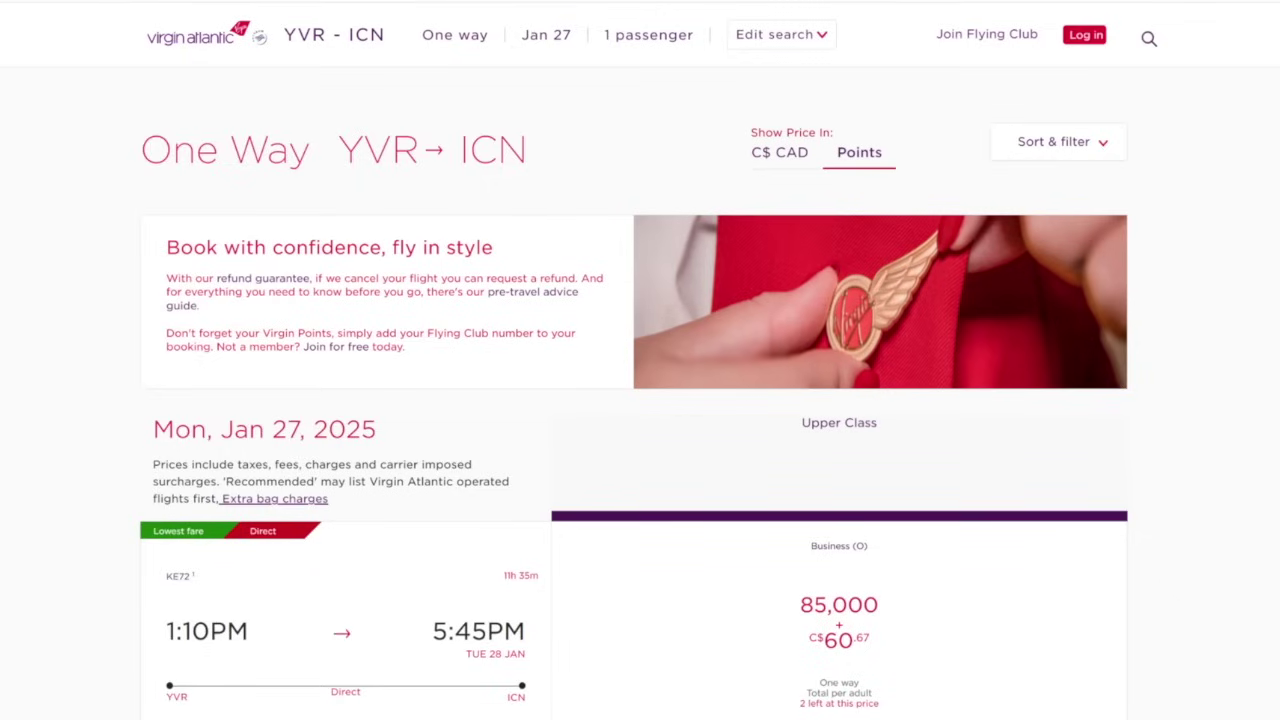
pyautogui.scroll(-1, 1265, 673)
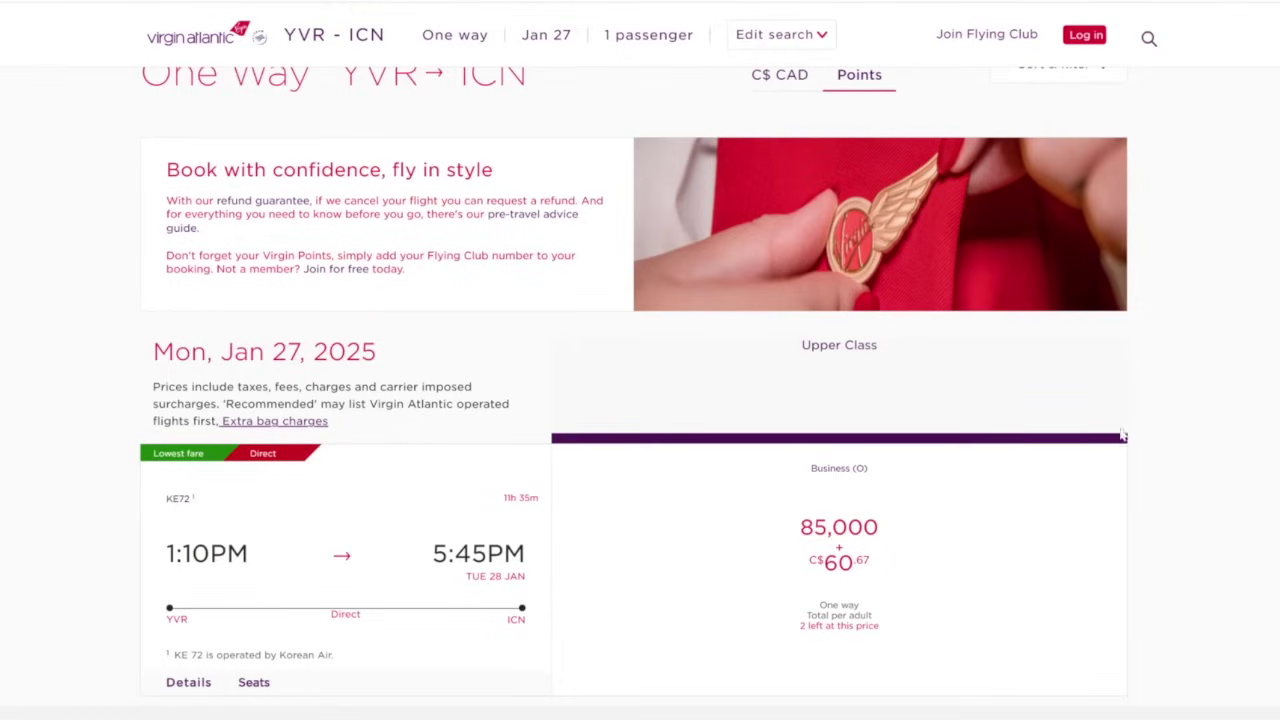
pyautogui.scroll(1, 1220, 420)
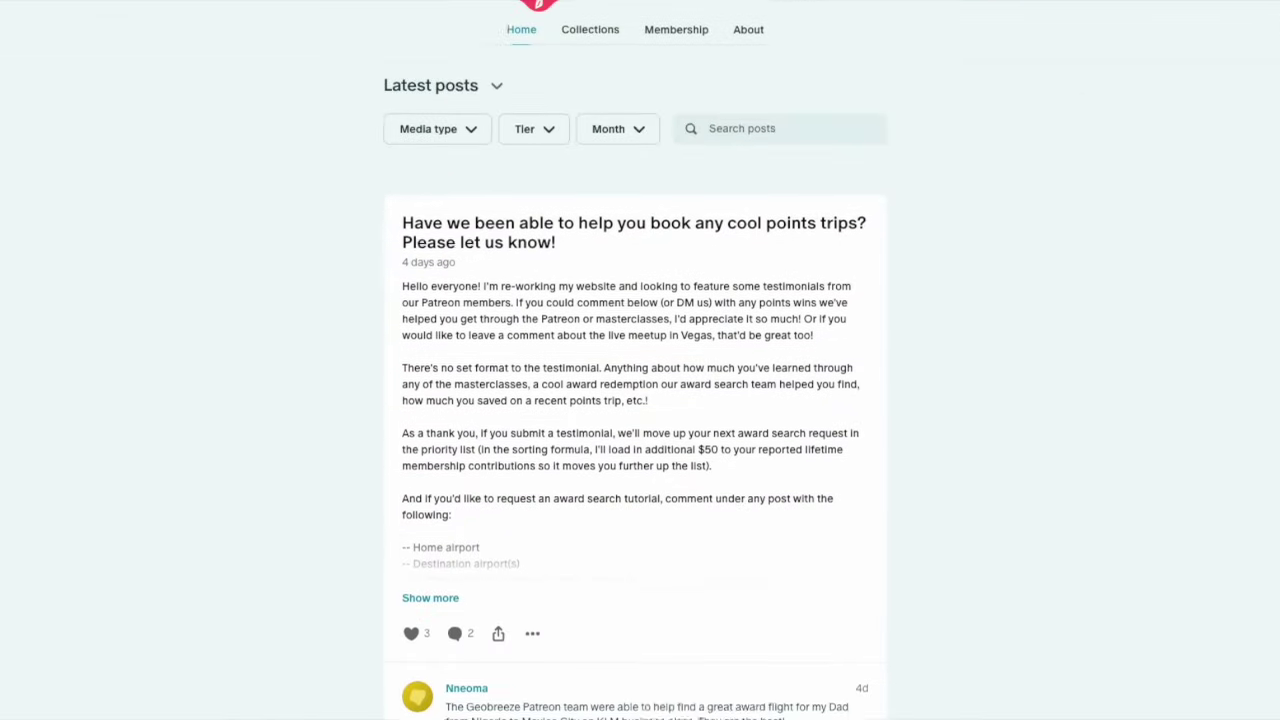
pyautogui.scroll(-5, 640, 360)
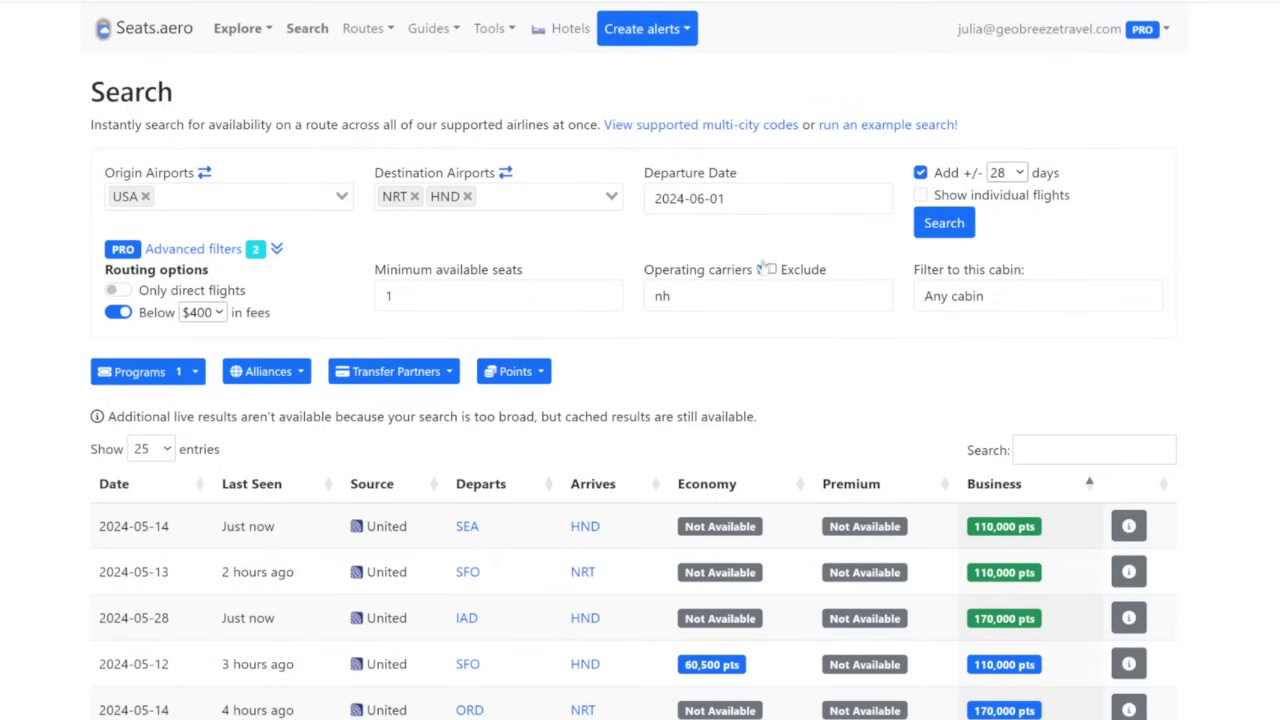
pyautogui.click(607, 295)
pyautogui.click(620, 330)
pyautogui.doubleClick(664, 296)
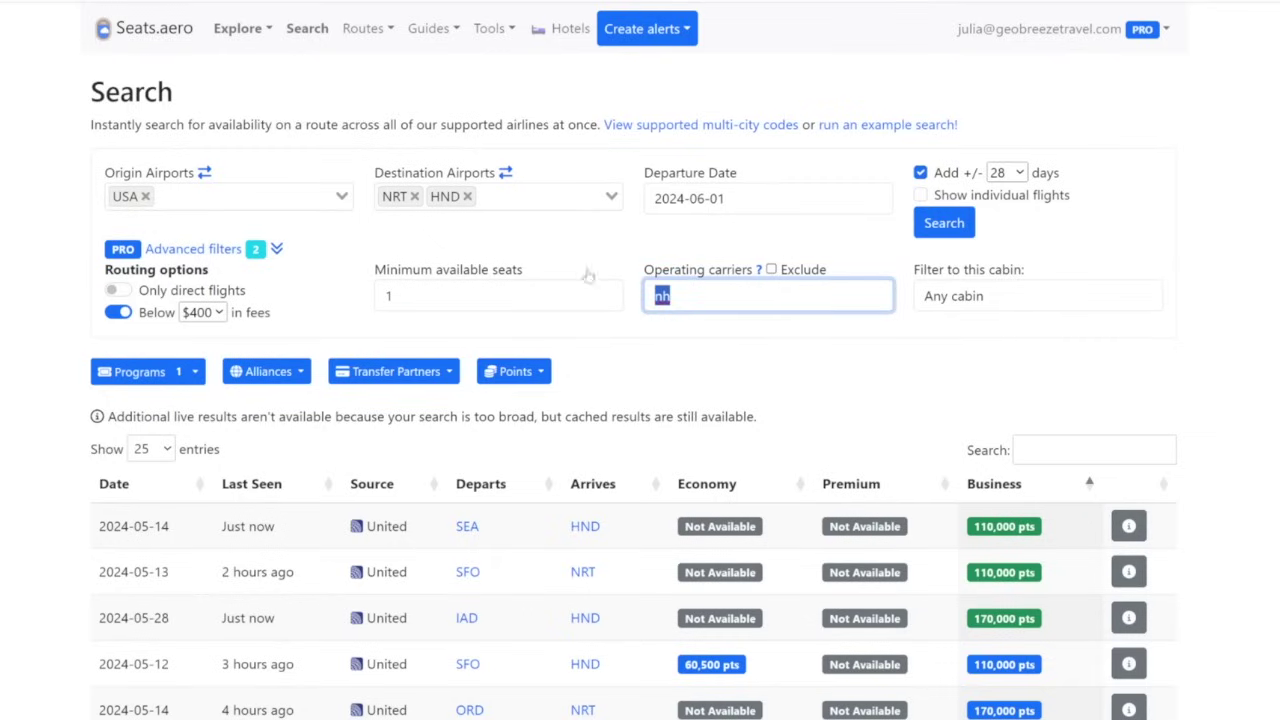
pyautogui.click(801, 375)
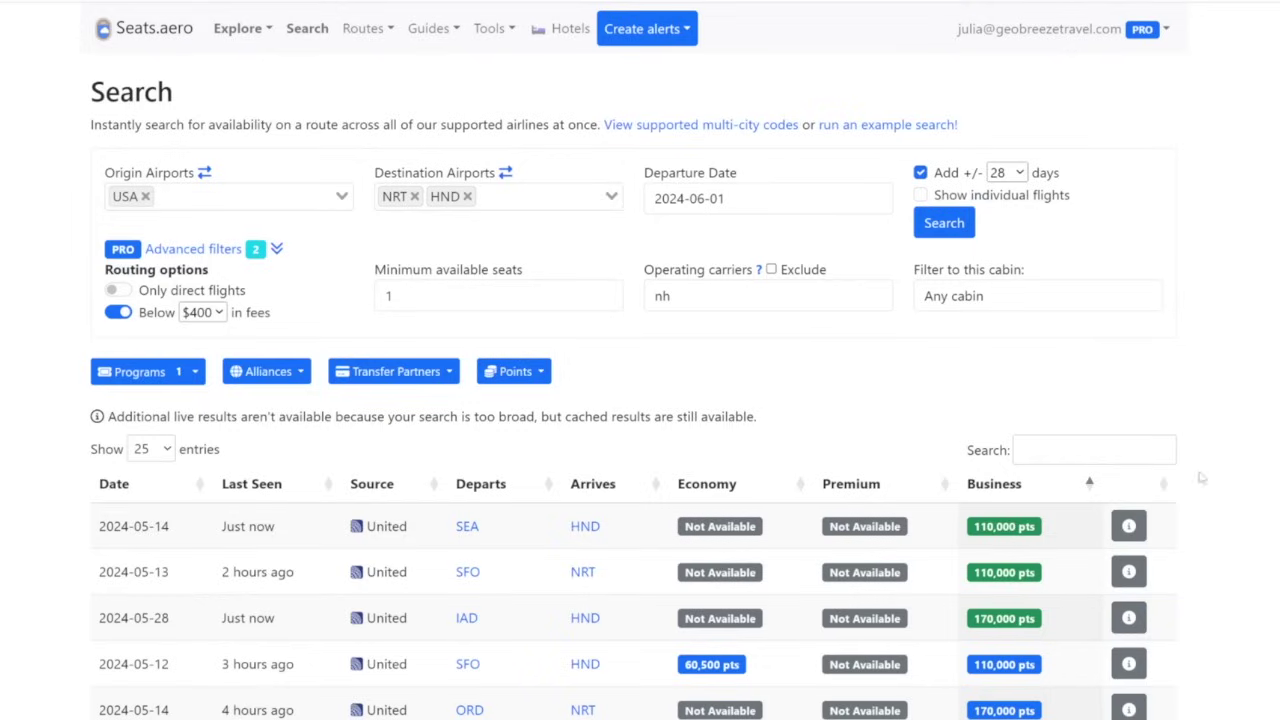
pyautogui.scroll(-1, 634, 400)
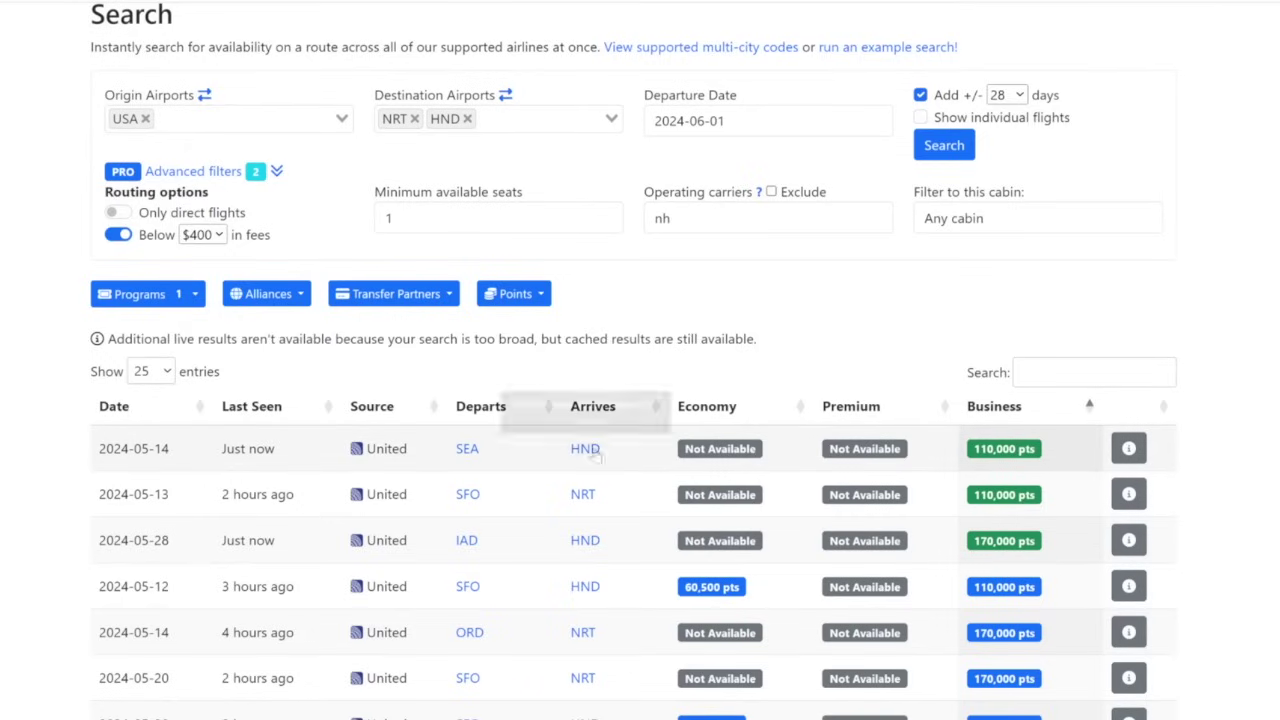
pyautogui.scroll(1, 596, 456)
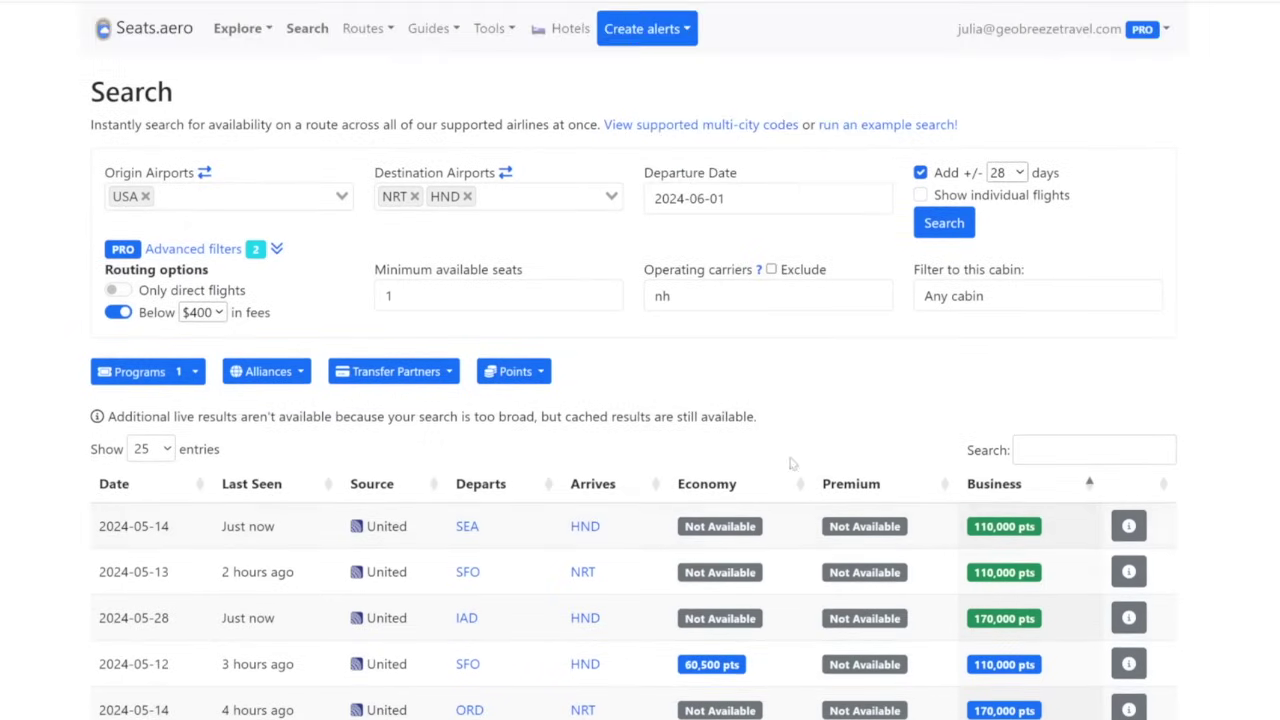
# Check the searched mileage programs and the 110,000-point SEA–HND business award on 2024-05-14
pyautogui.click(153, 363)
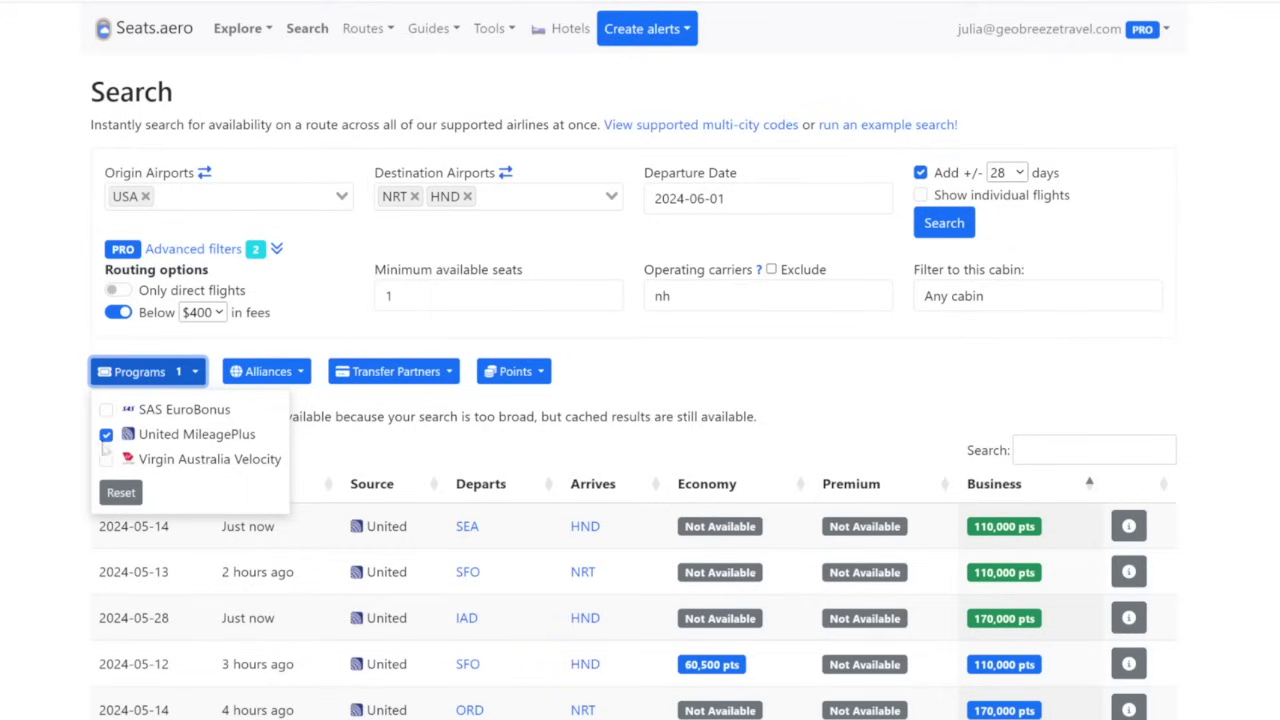
pyautogui.click(35, 455)
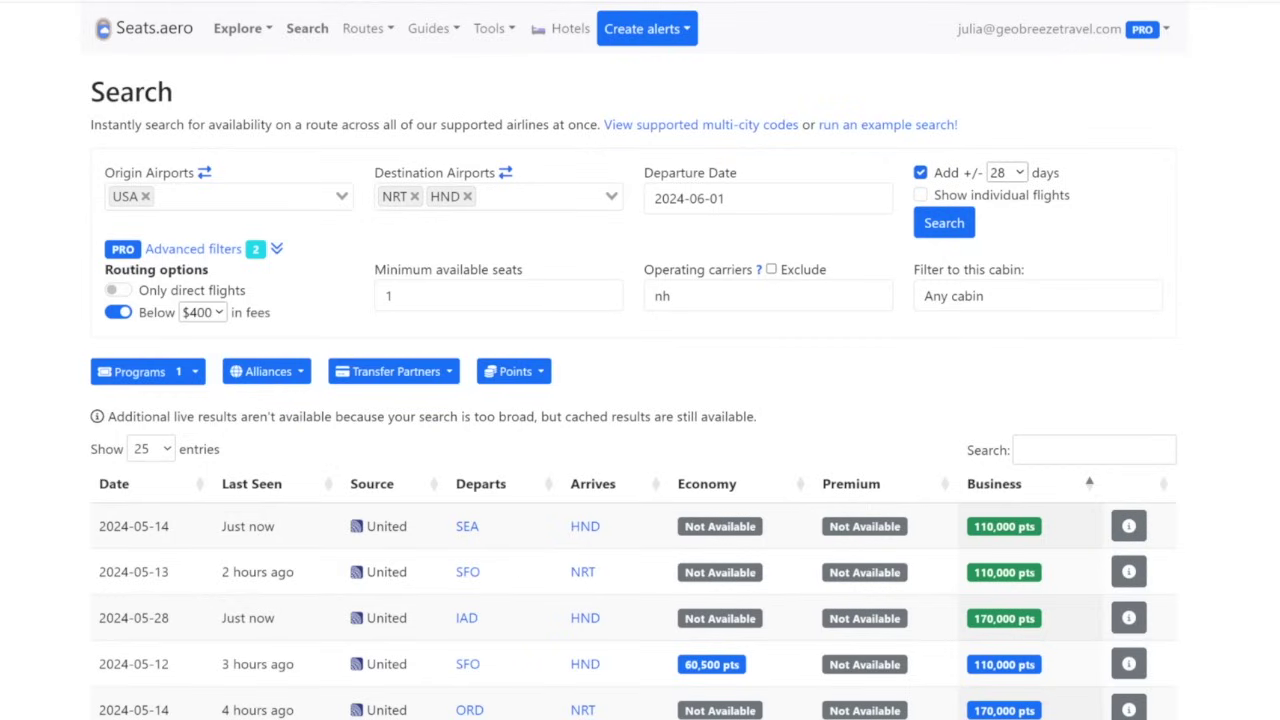
pyautogui.moveTo(170, 526); pyautogui.dragTo(86, 530)
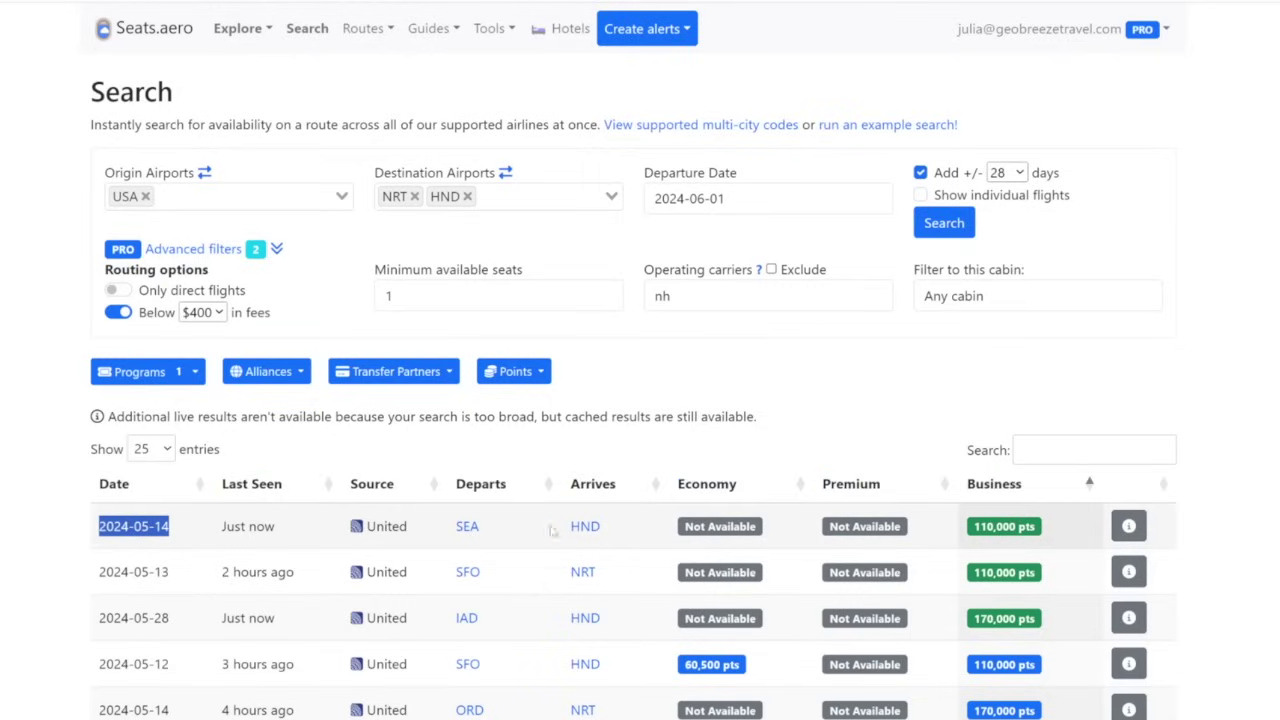
pyautogui.moveTo(1004, 528)
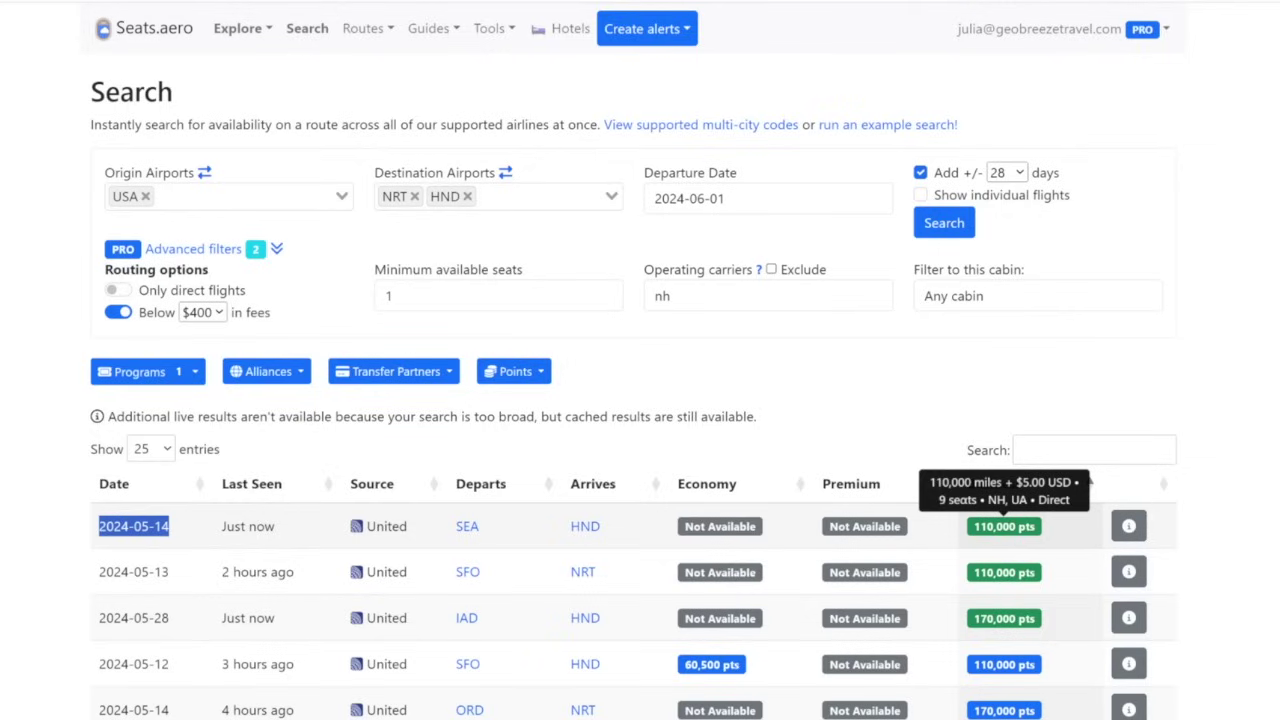
pyautogui.click(1089, 483)
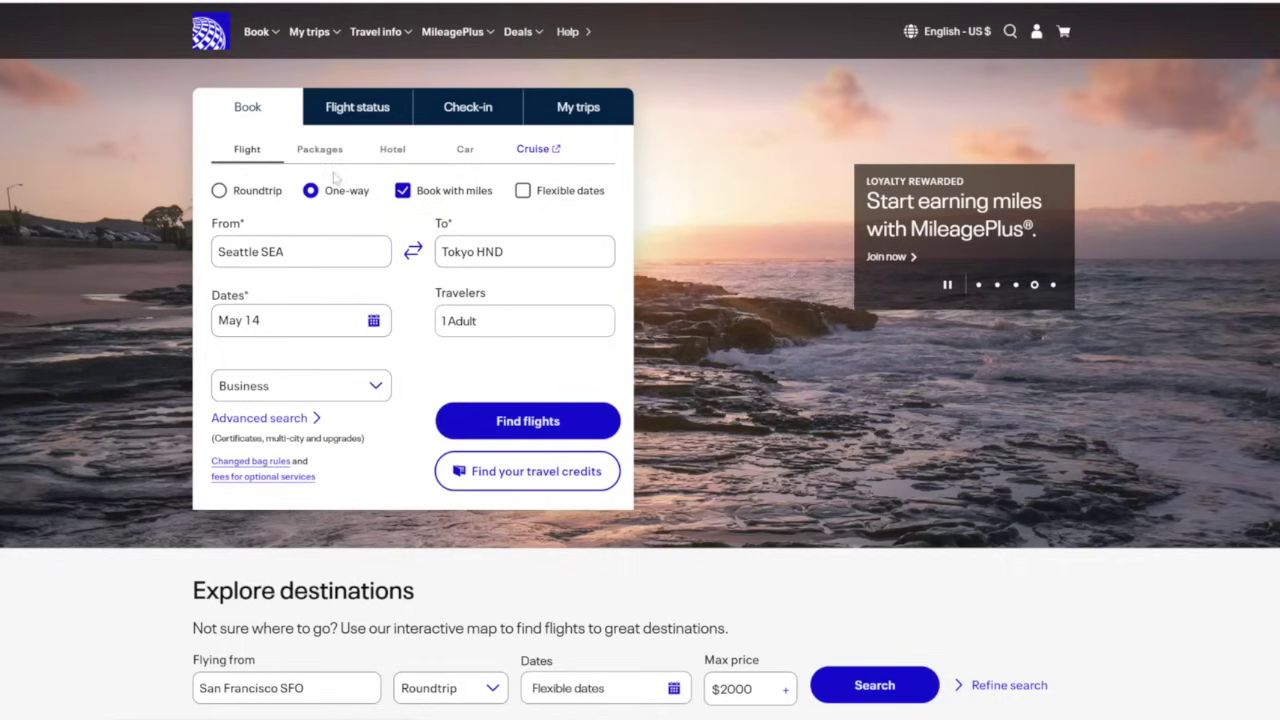
# Search Seattle–Tokyo for May 14 and choose ANA's nonstop Business fare at 110k miles plus $5.60
pyautogui.click(515, 416)
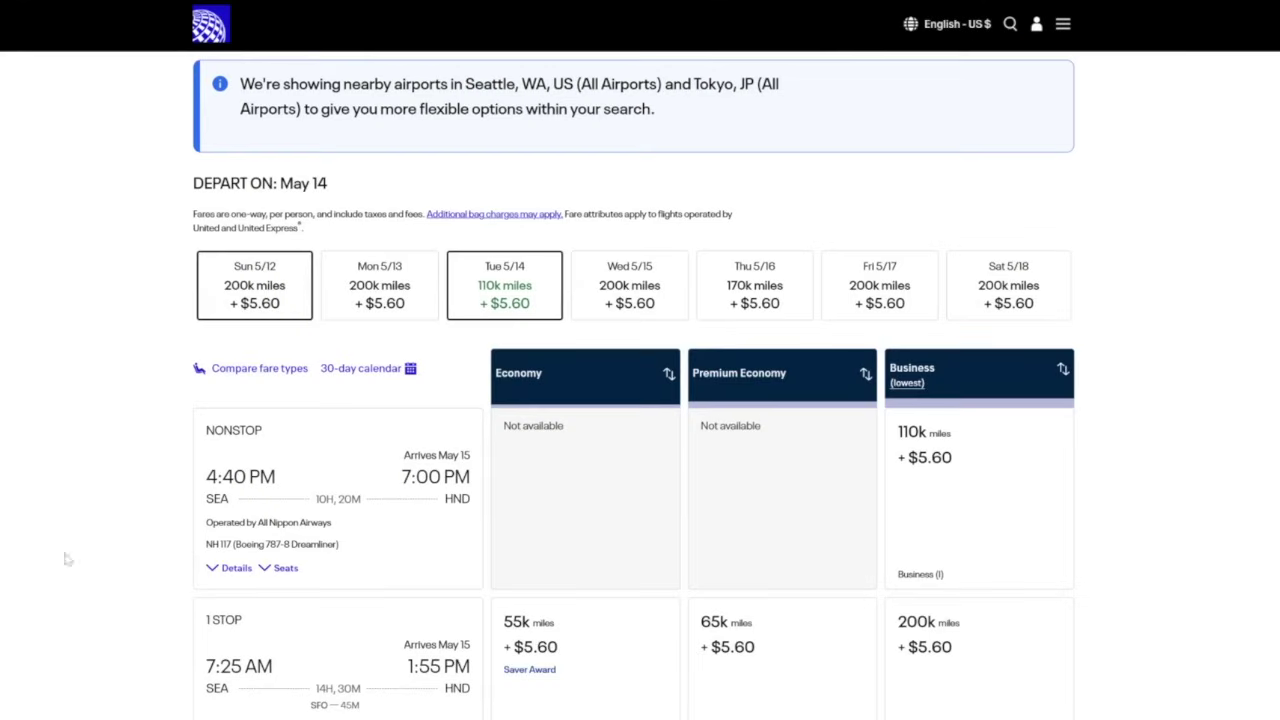
pyautogui.moveTo(207, 526); pyautogui.dragTo(340, 533)
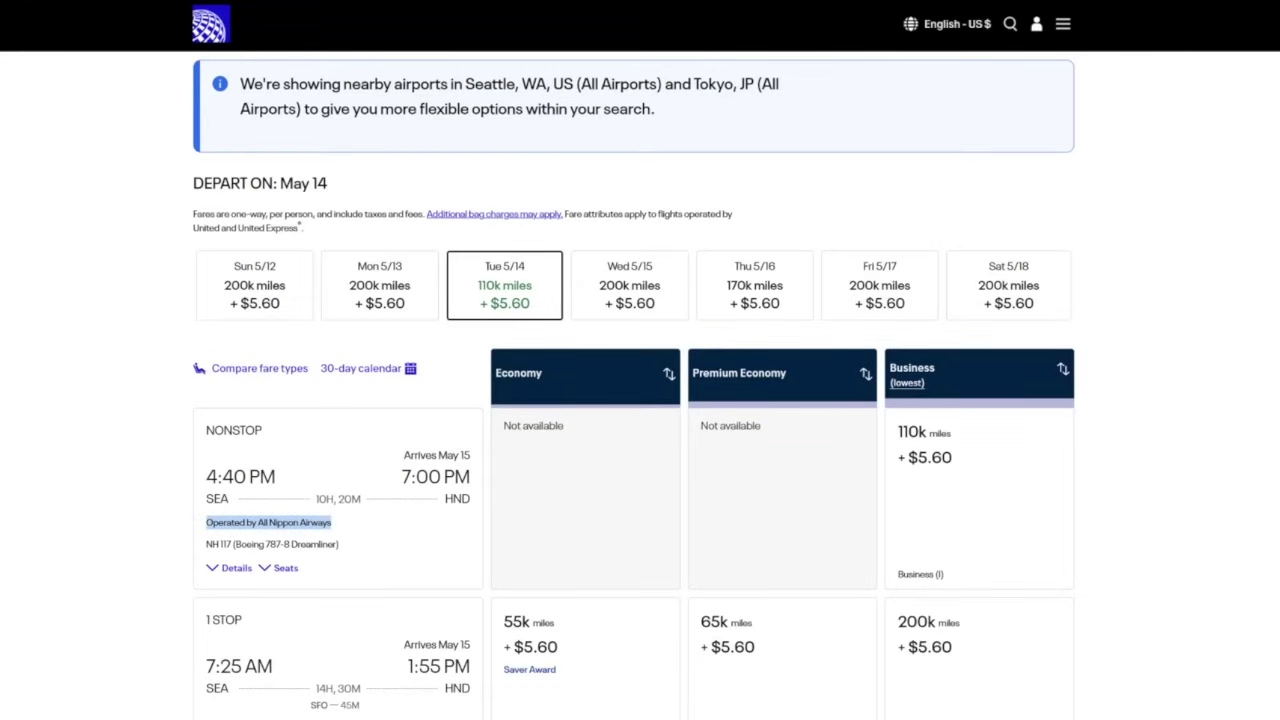
pyautogui.click(1060, 578)
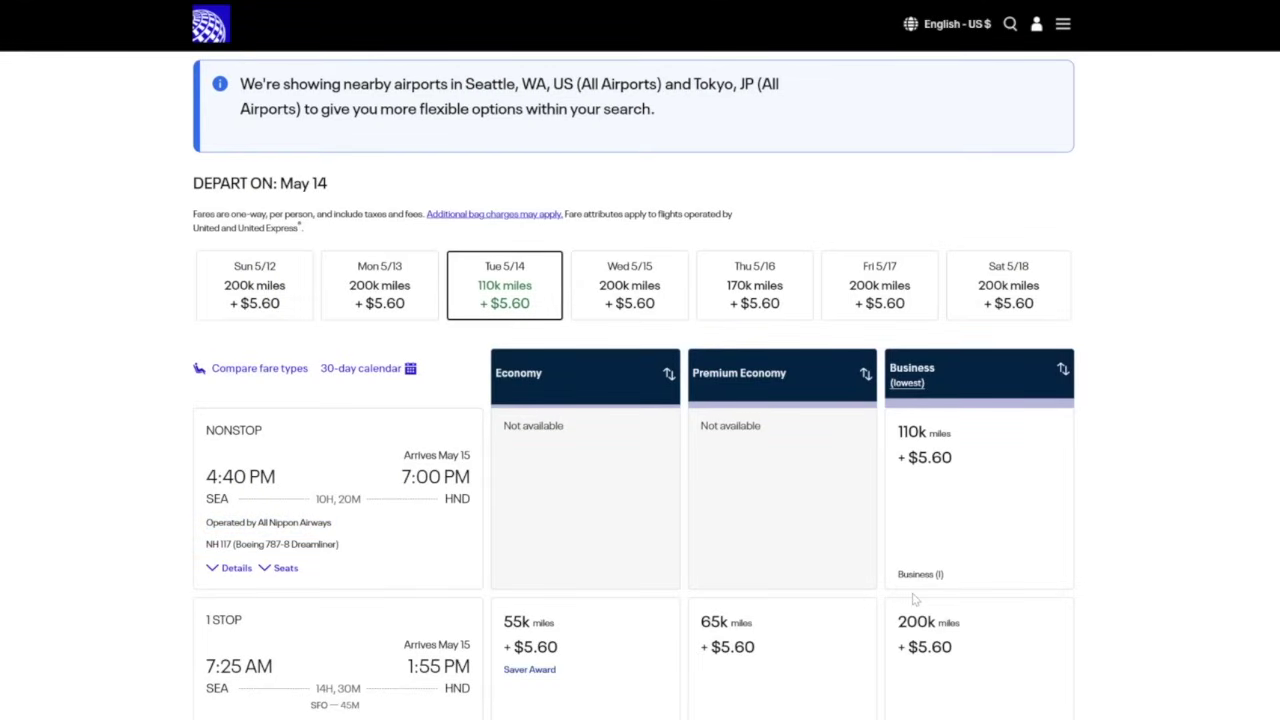
pyautogui.click(960, 580)
pyautogui.hotkey('ctrl', 'Tab')
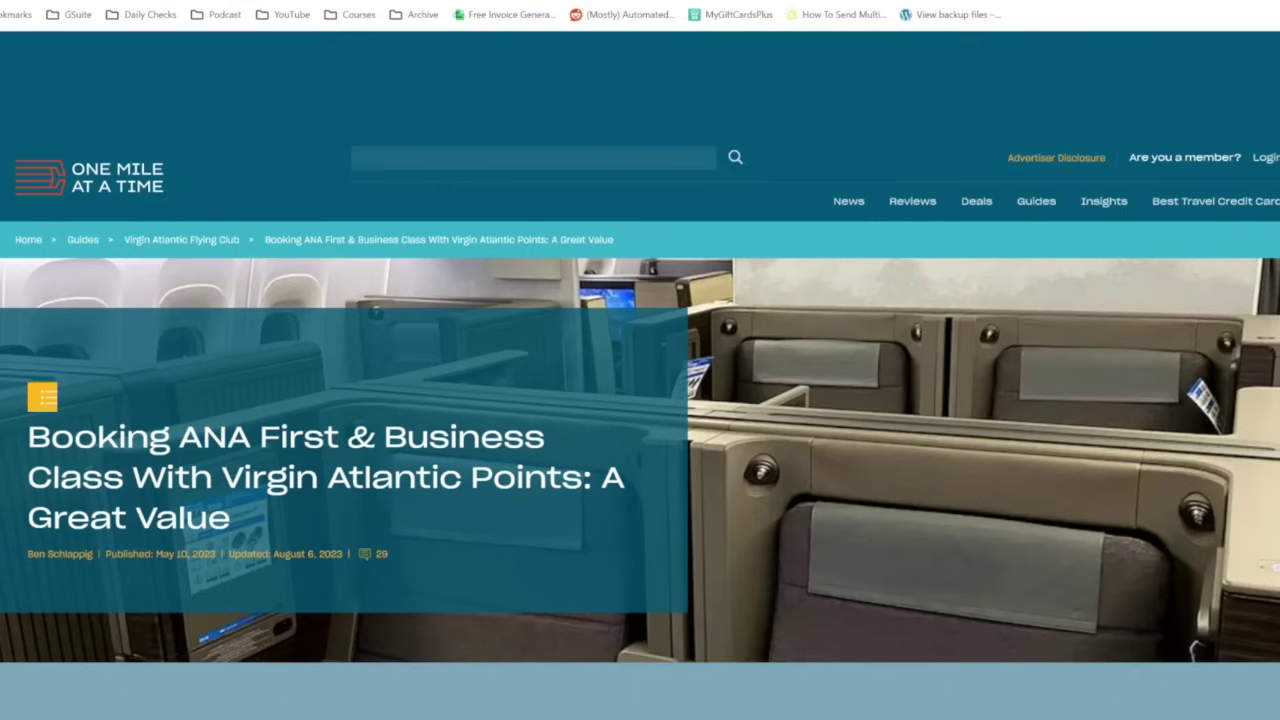
# Search the ANA booking article for '800' to locate Virgin Atlantic Flying Club's US phone number
pyautogui.scroll(-2, 128, 686)
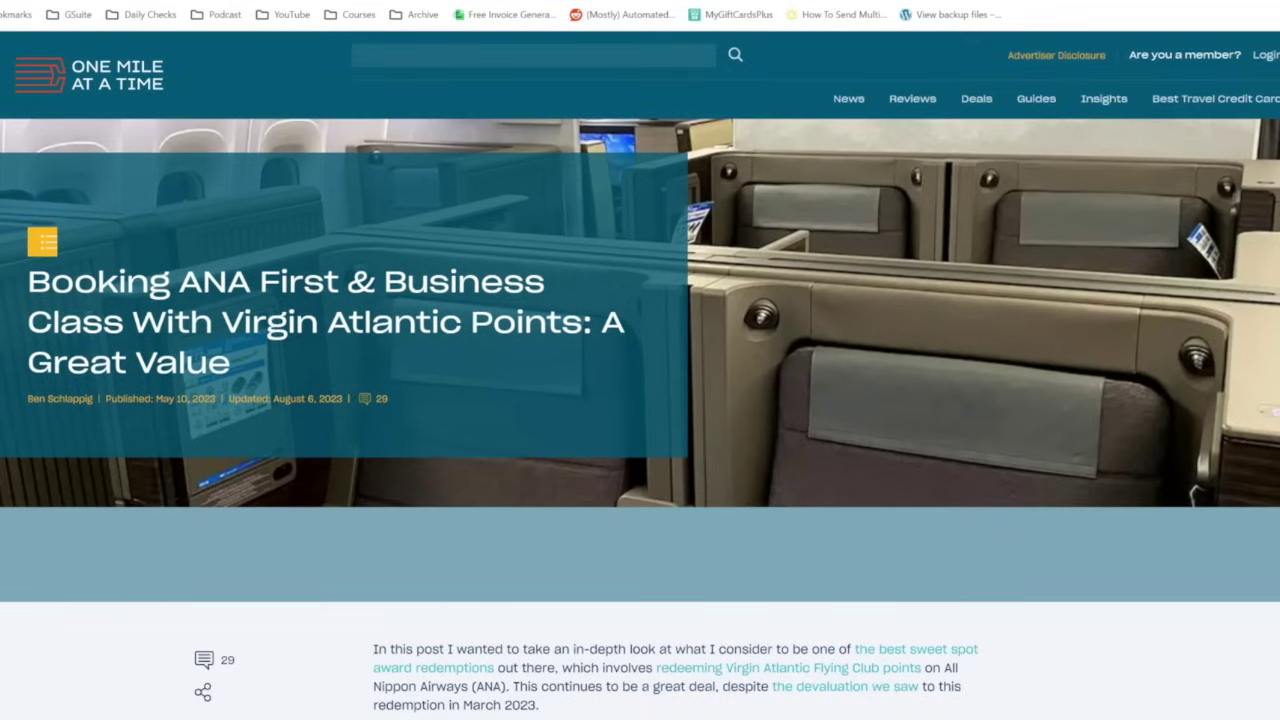
pyautogui.hotkey('ctrl', 'f')
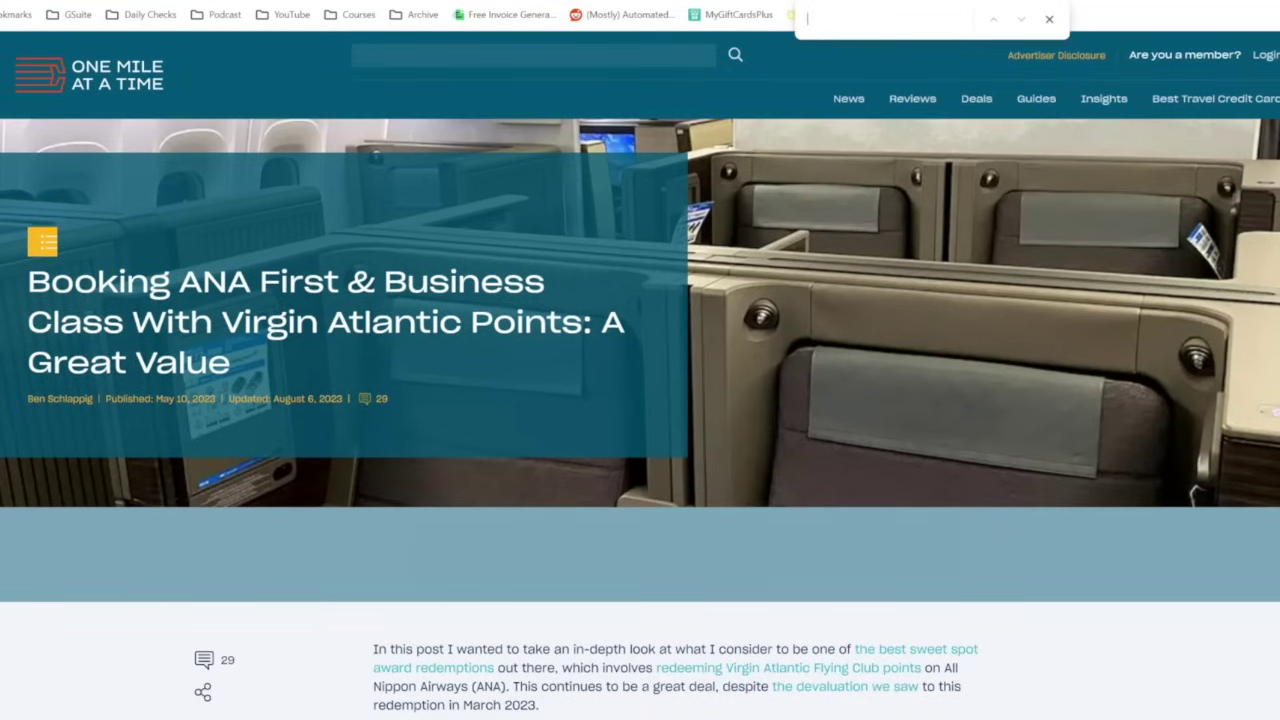
pyautogui.write('800')
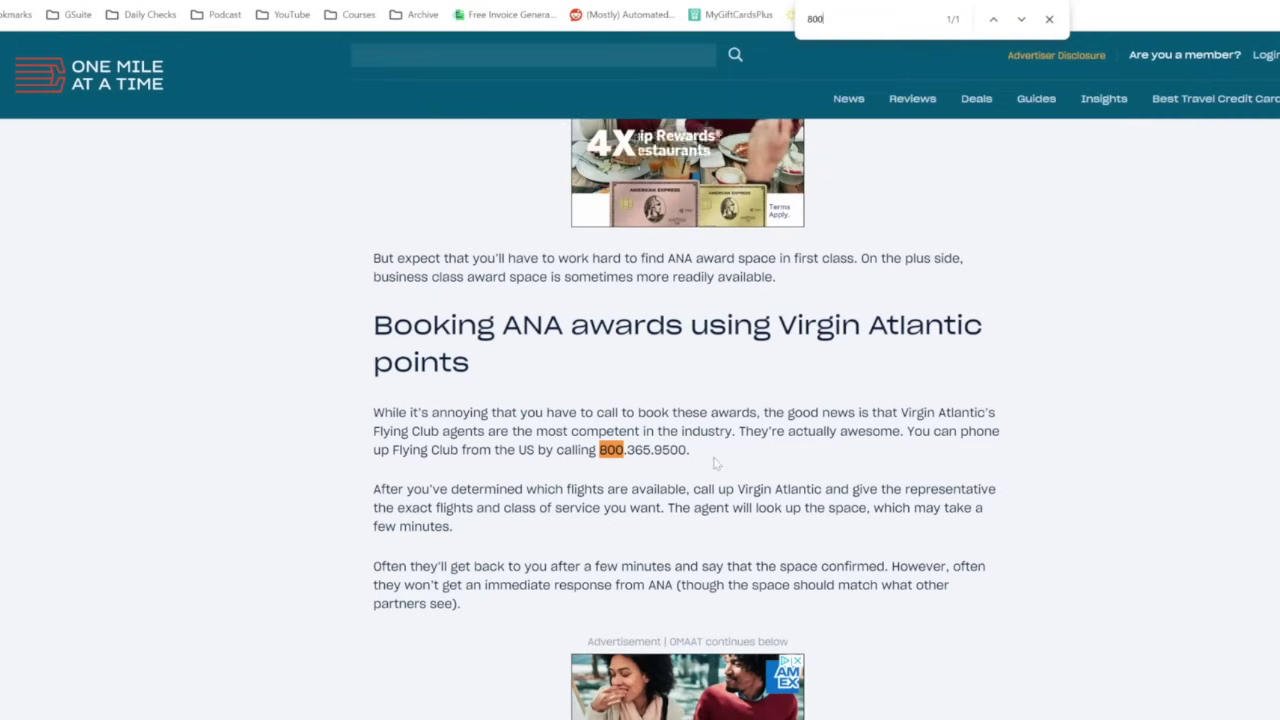
pyautogui.moveTo(718, 460); pyautogui.dragTo(460, 452)
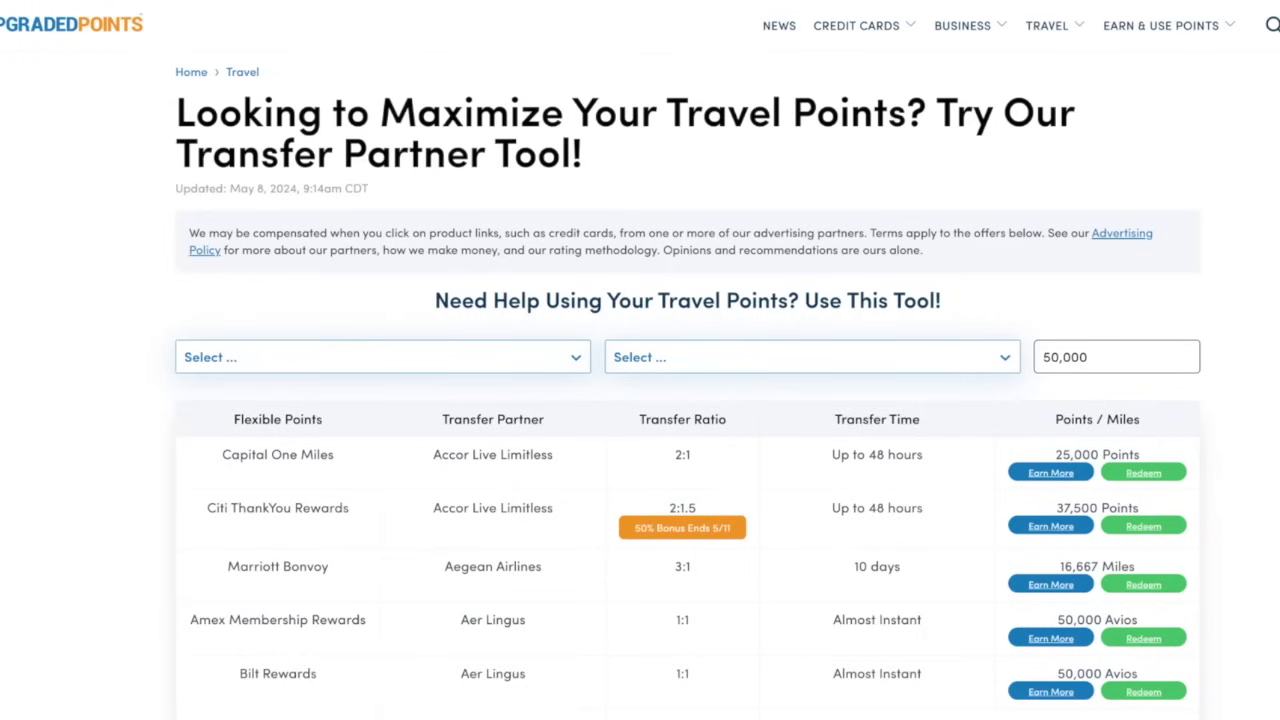
# Choose Virgin Atlantic in the transfer partner tool to list programs transferring to it
pyautogui.click(731, 372)
pyautogui.scroll(-8, 807, 522)
pyautogui.scroll(-2, 807, 522)
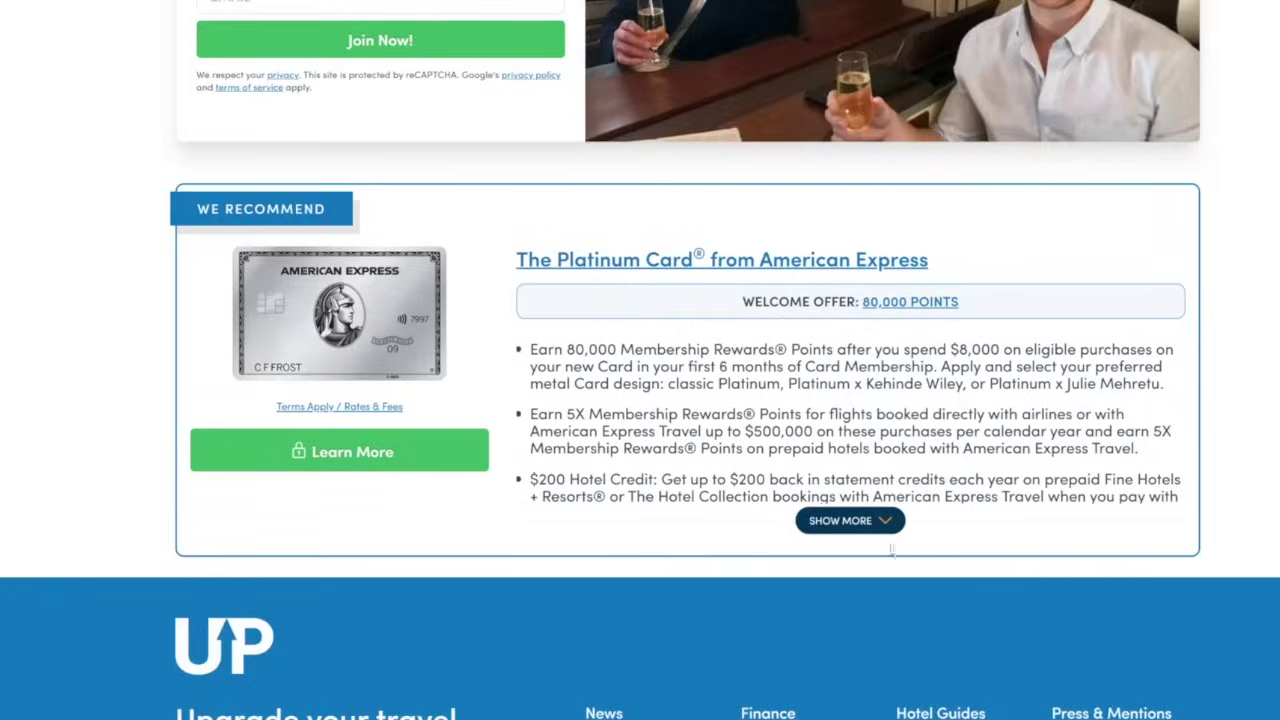
pyautogui.scroll(15, 890, 548)
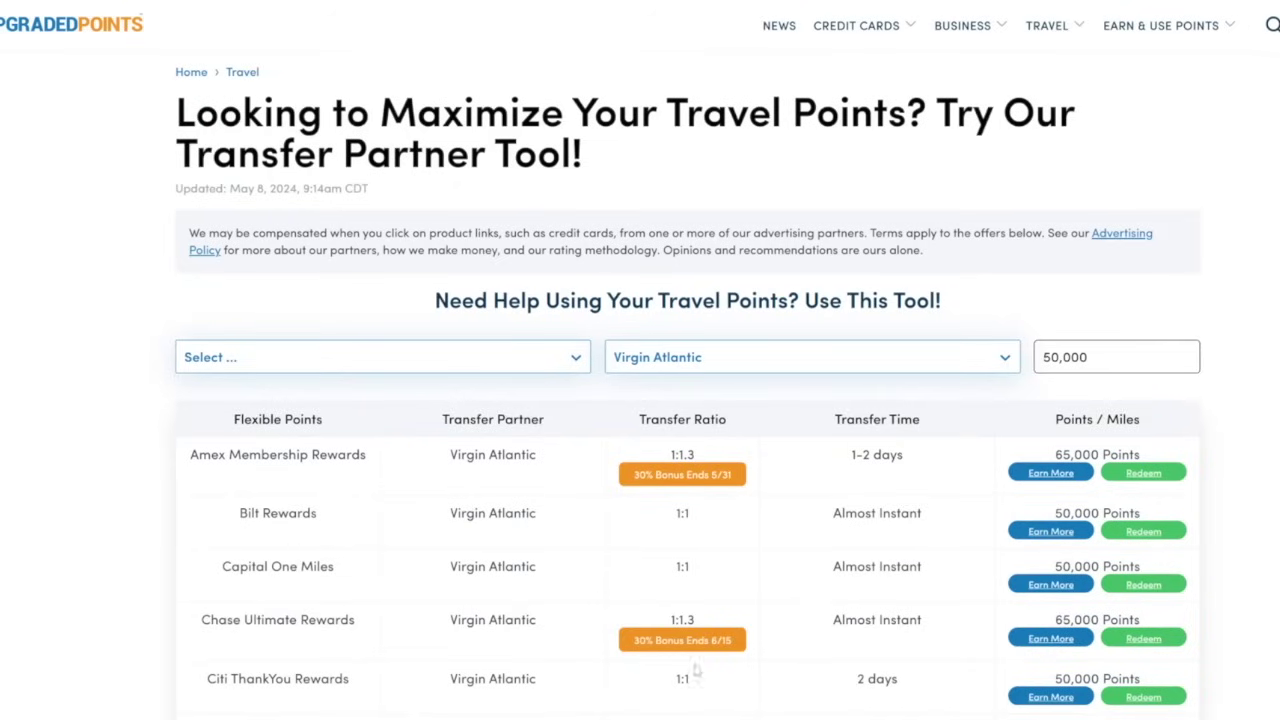
# Compare transfer times: Citi ThankYou 2 days, Amex 1-2 days, Chase almost instant
pyautogui.moveTo(937, 680); pyautogui.dragTo(856, 682)
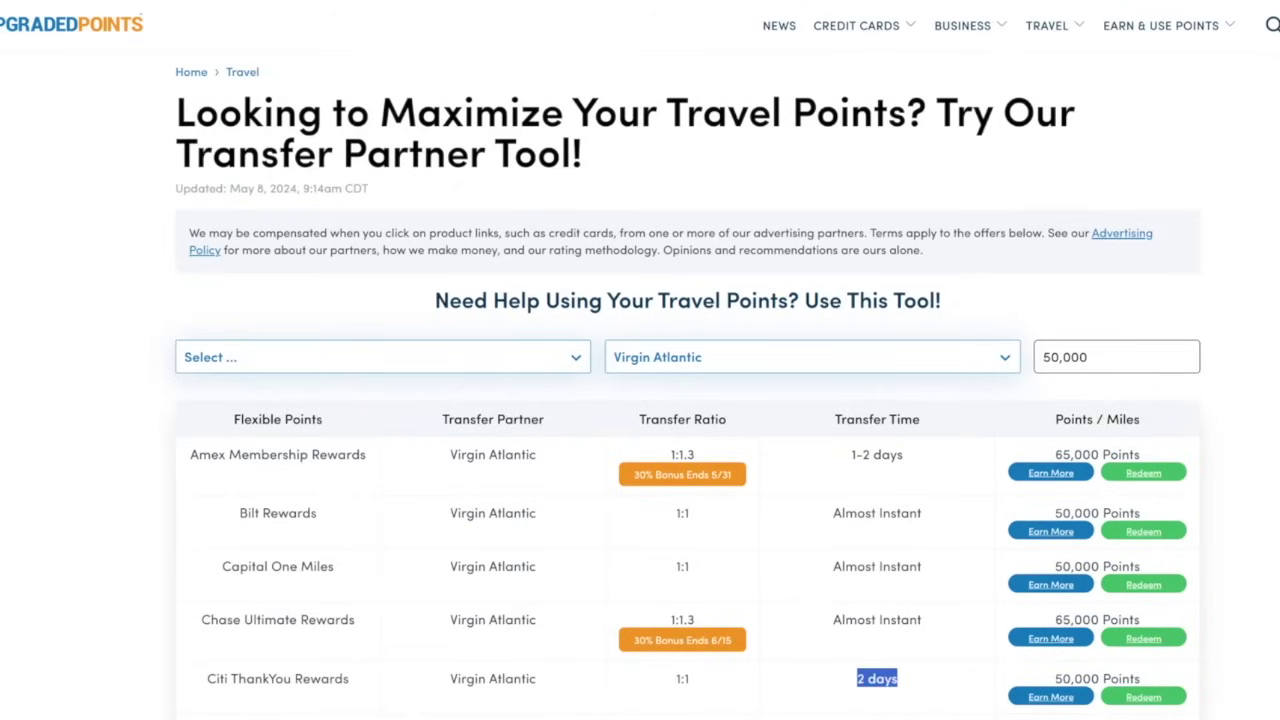
pyautogui.moveTo(905, 455); pyautogui.dragTo(823, 465)
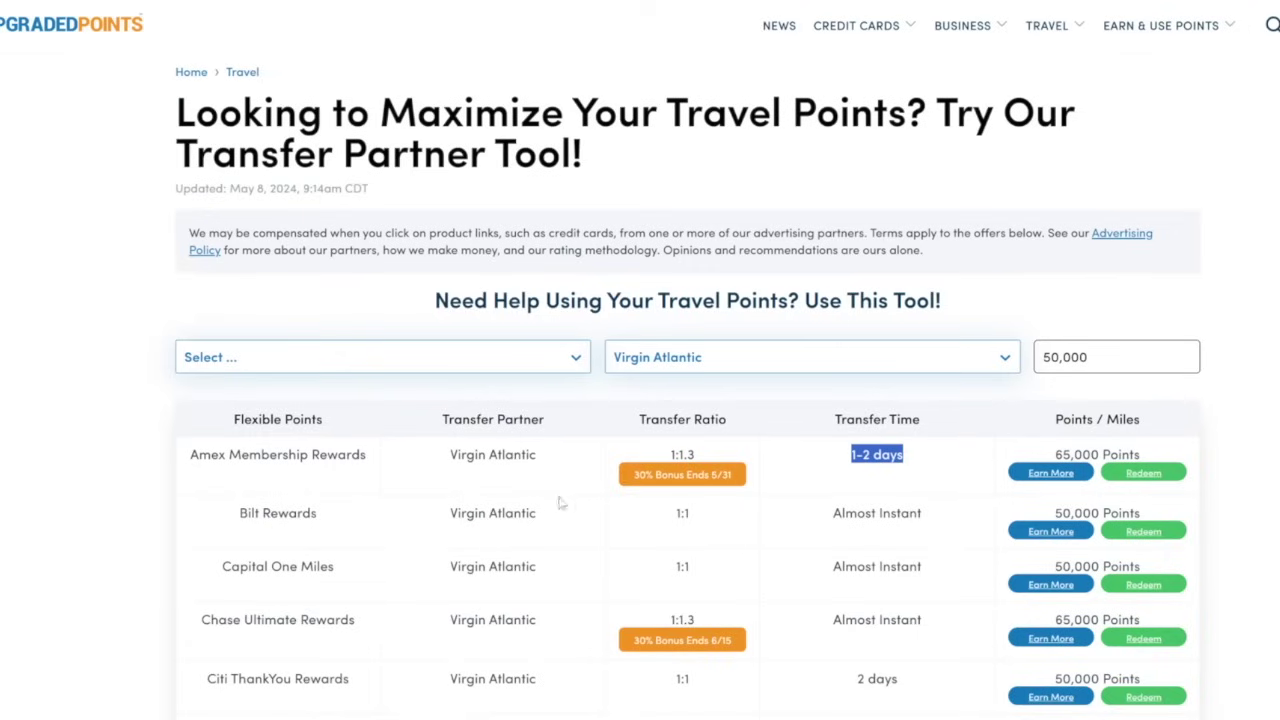
pyautogui.click(912, 638)
pyautogui.moveTo(930, 638); pyautogui.dragTo(817, 626)
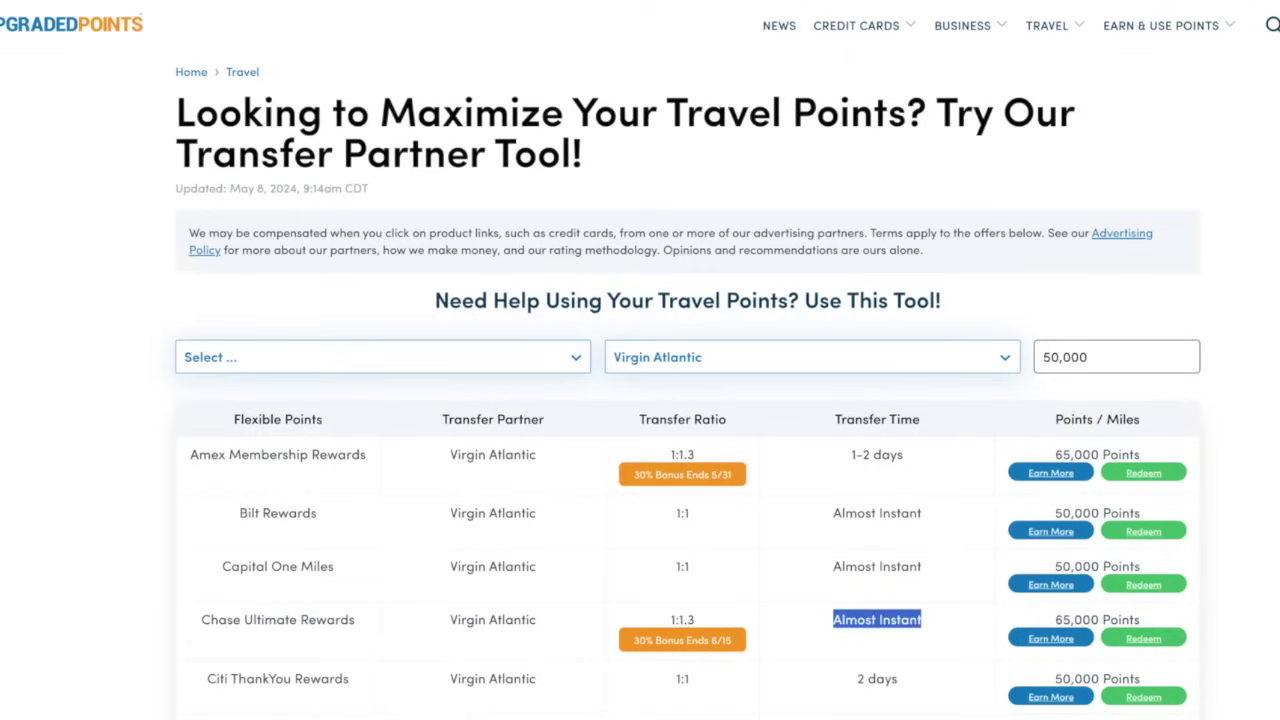
pyautogui.click(818, 643)
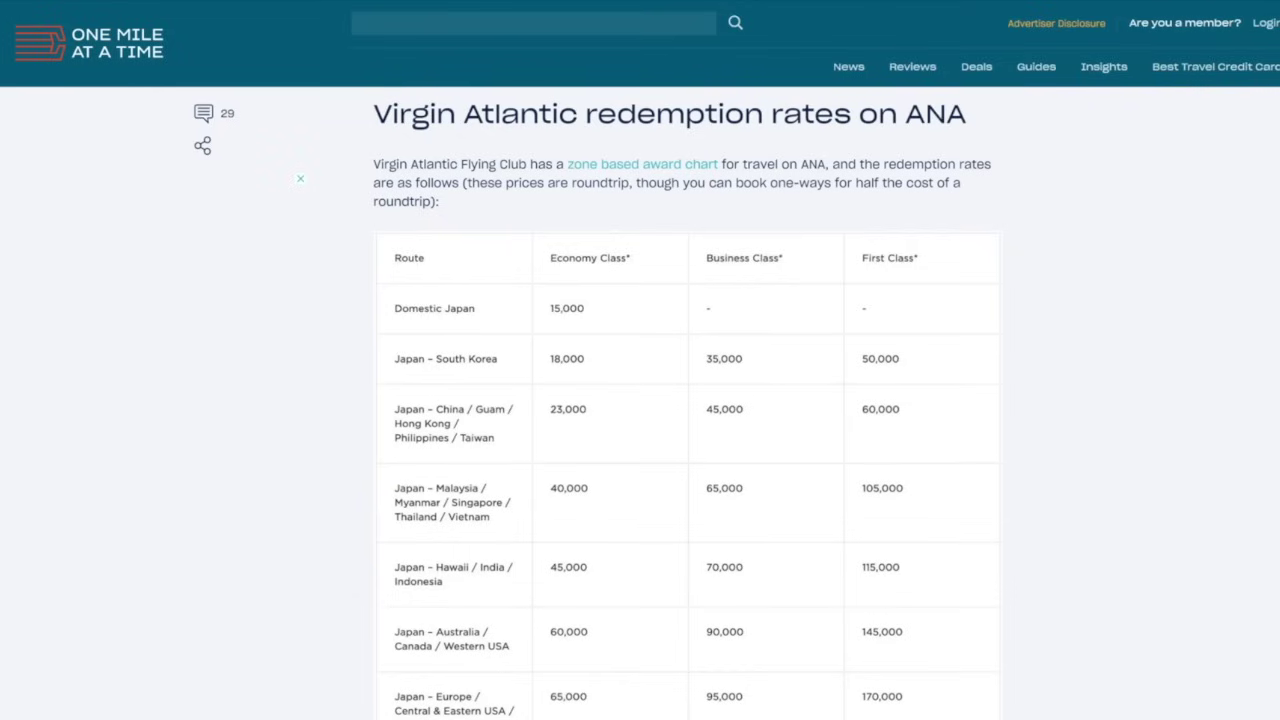
# Scroll to the 'Virgin Atlantic redemption rates on ANA' table showing Japan–USA roundtrip prices
pyautogui.scroll(-1, 1135, 455)
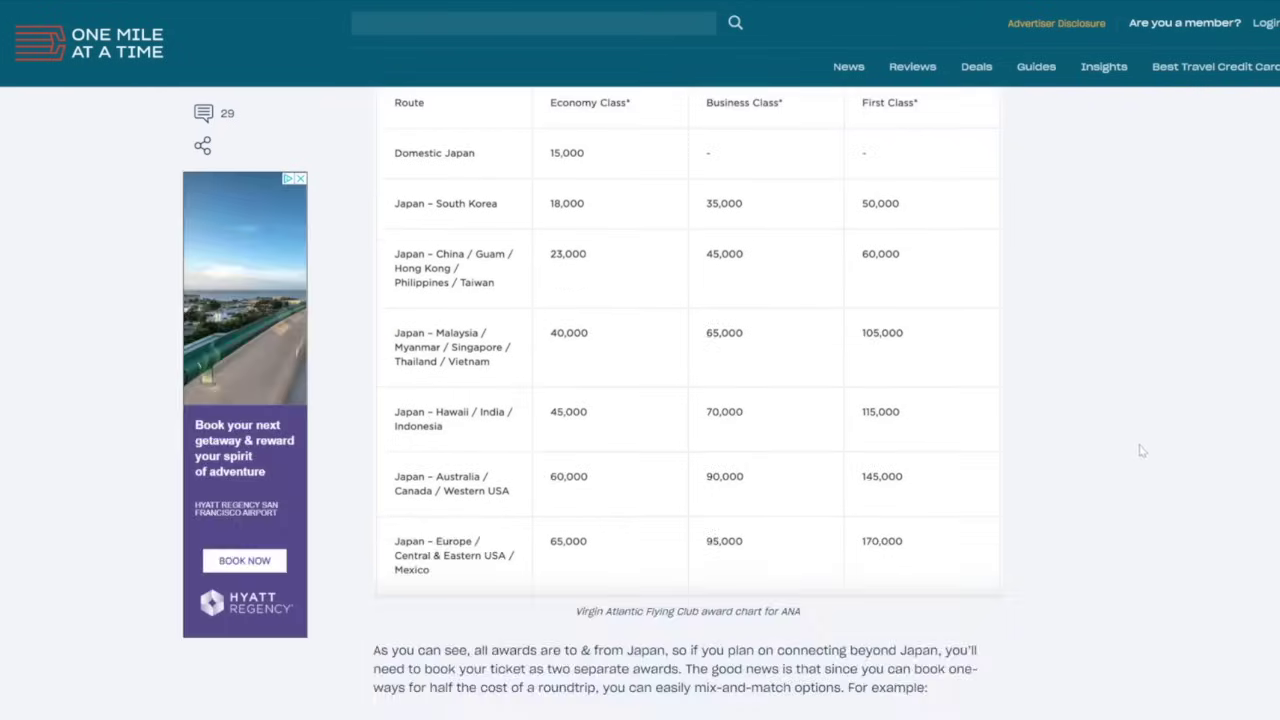